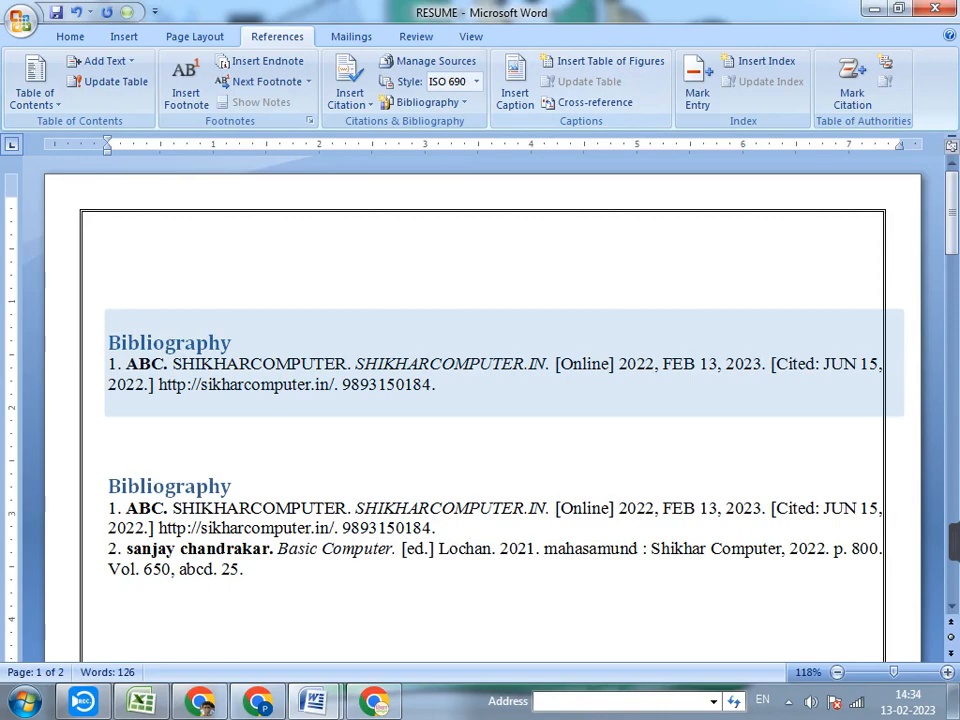
Delete all content of the RESUME document, then close it and the untitled document containing CITATIONS
key("ctrl+a")
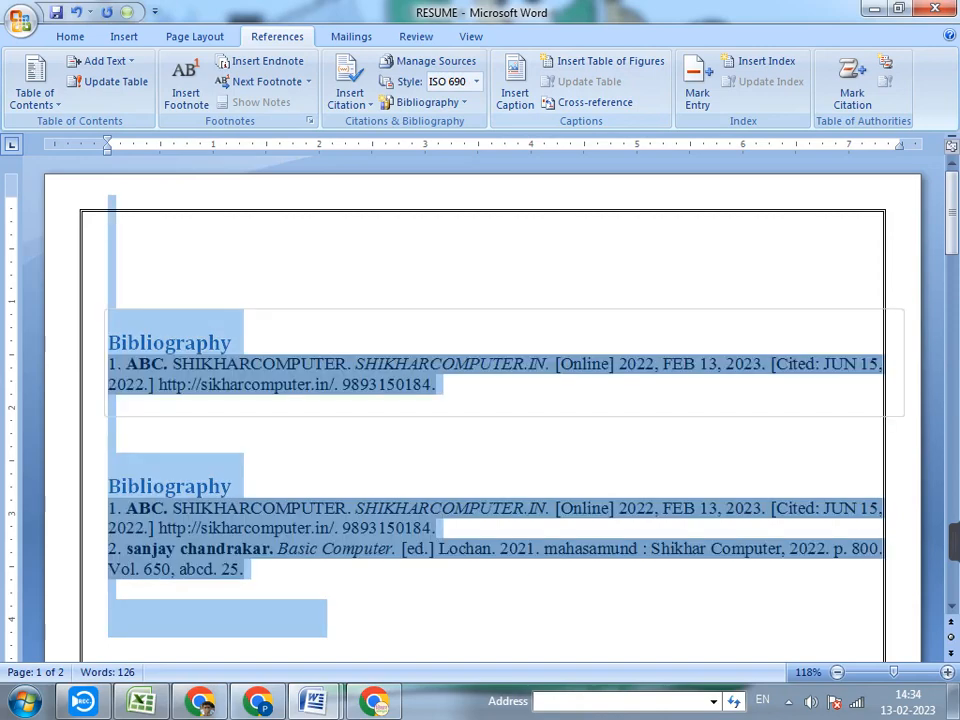
key("Delete")
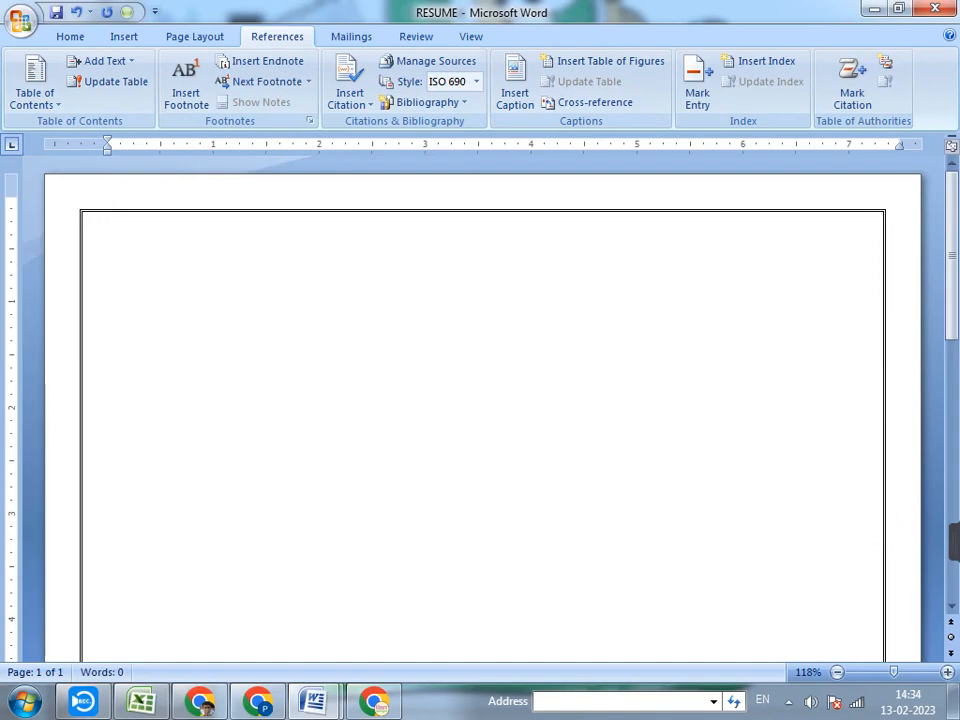
left_click(935, 8)
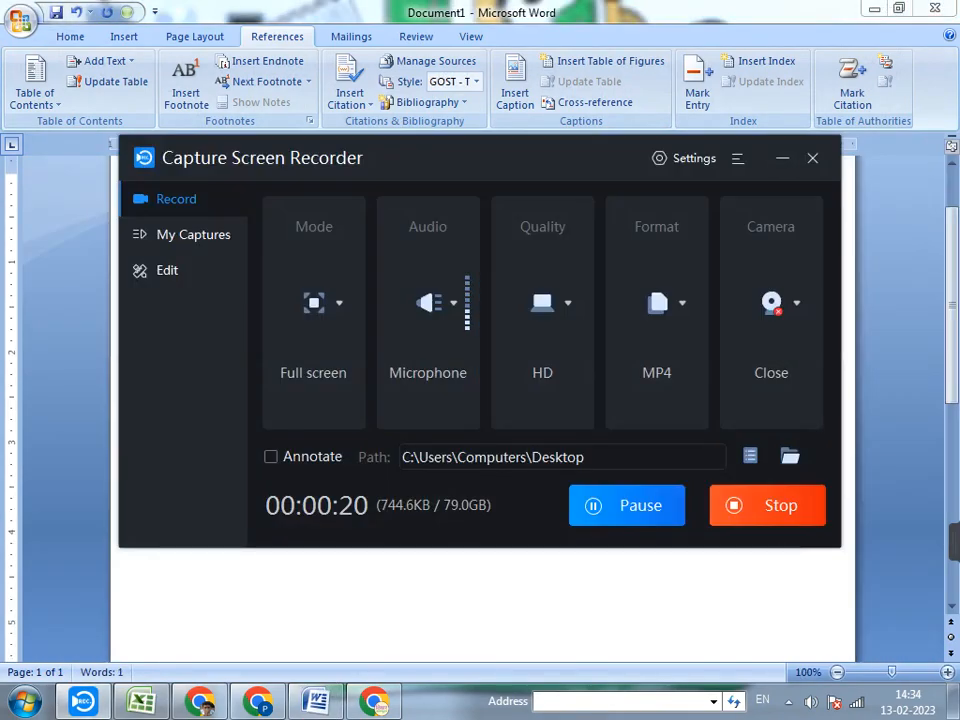
left_click(782, 158)
left_click(935, 8)
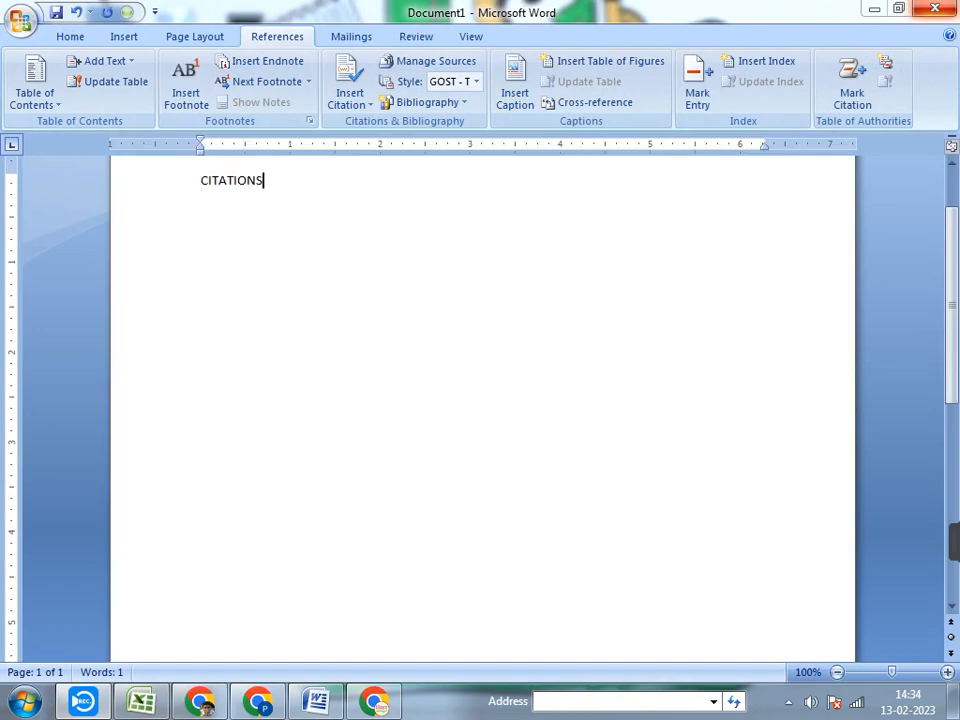
left_click(482, 397)
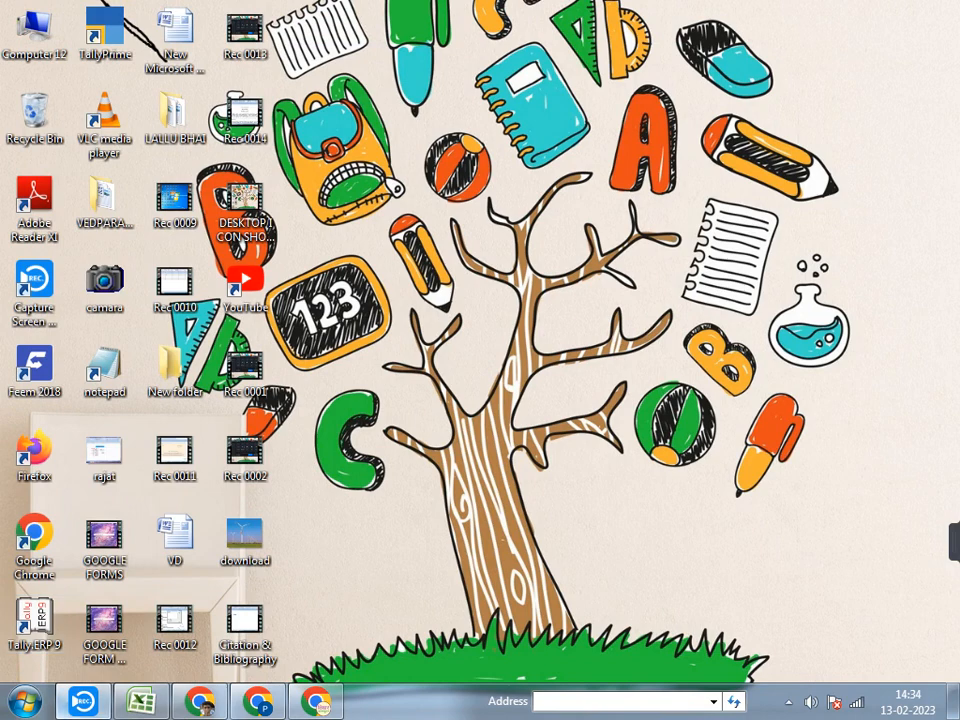
Start Microsoft Office Word 2007 and open the WINWORD2007 document from the class nots folder on Local Disk (D:)
left_click(24, 700)
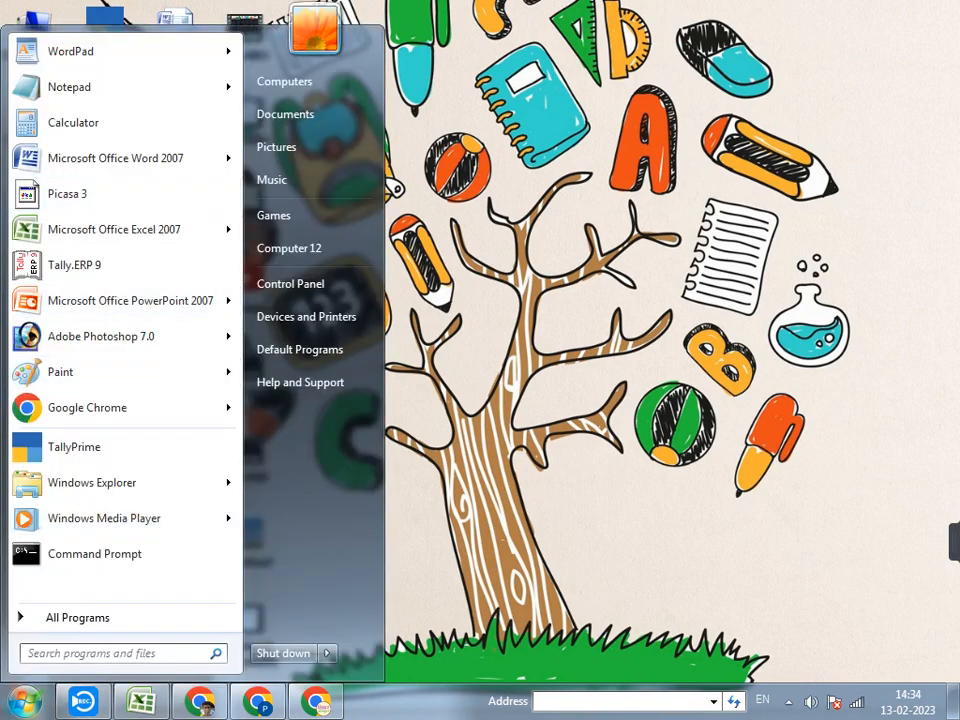
left_click(115, 158)
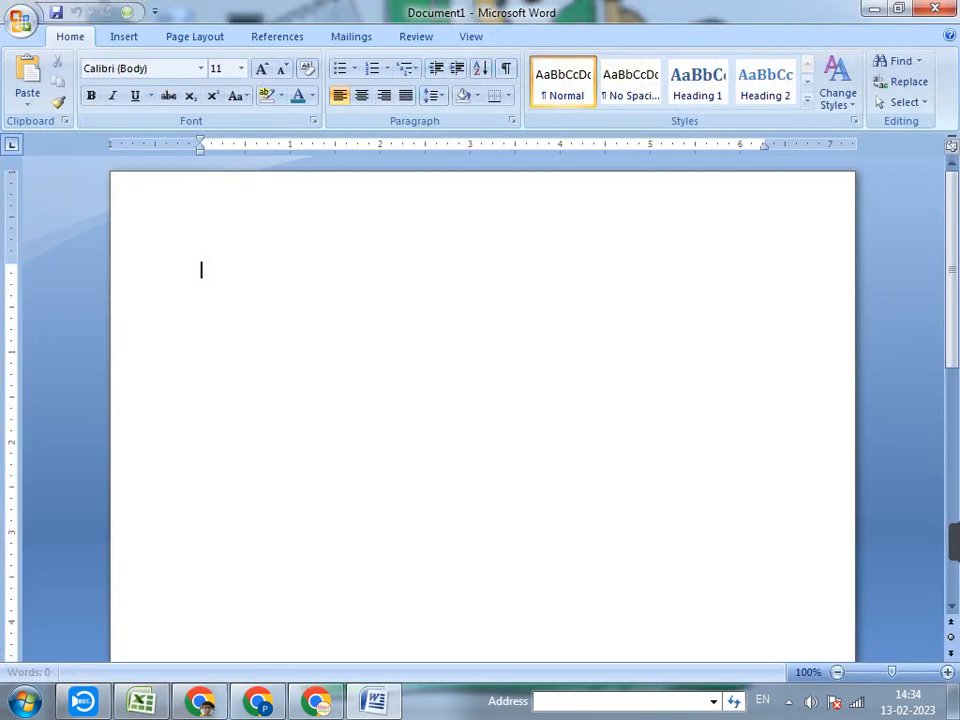
left_click(20, 20)
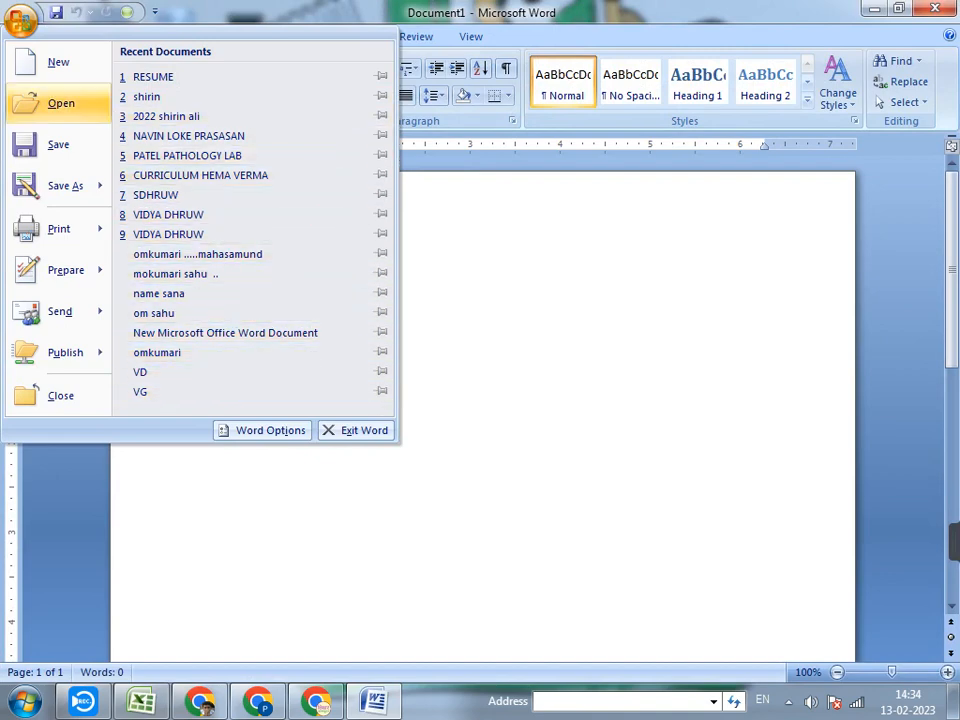
left_click(61, 104)
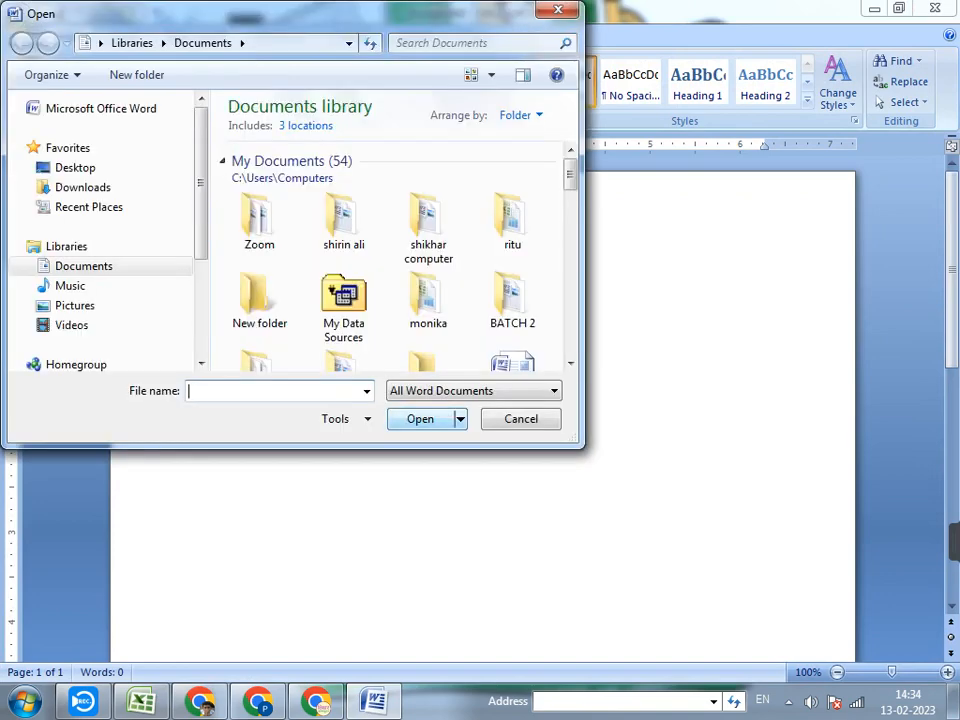
scroll(100, 210, "down", 3)
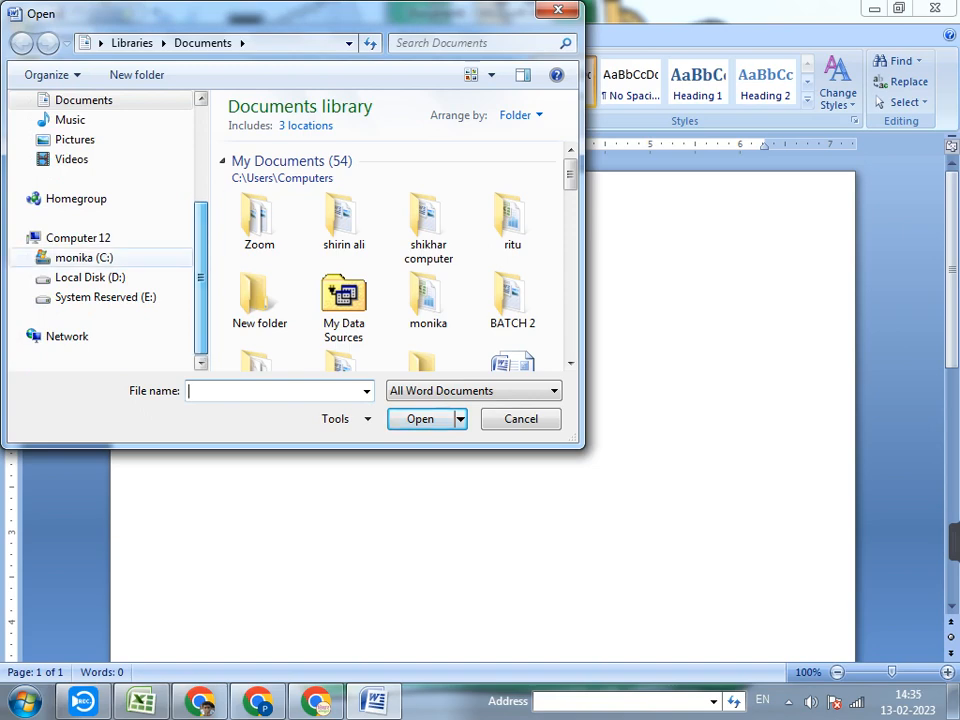
left_click(90, 277)
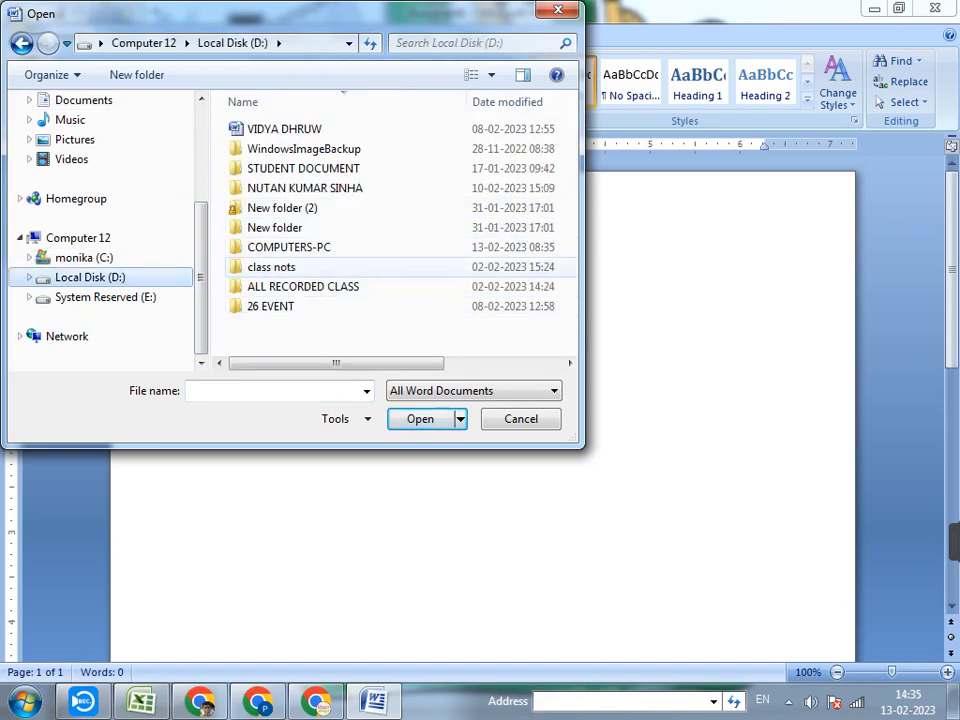
double_click(275, 262)
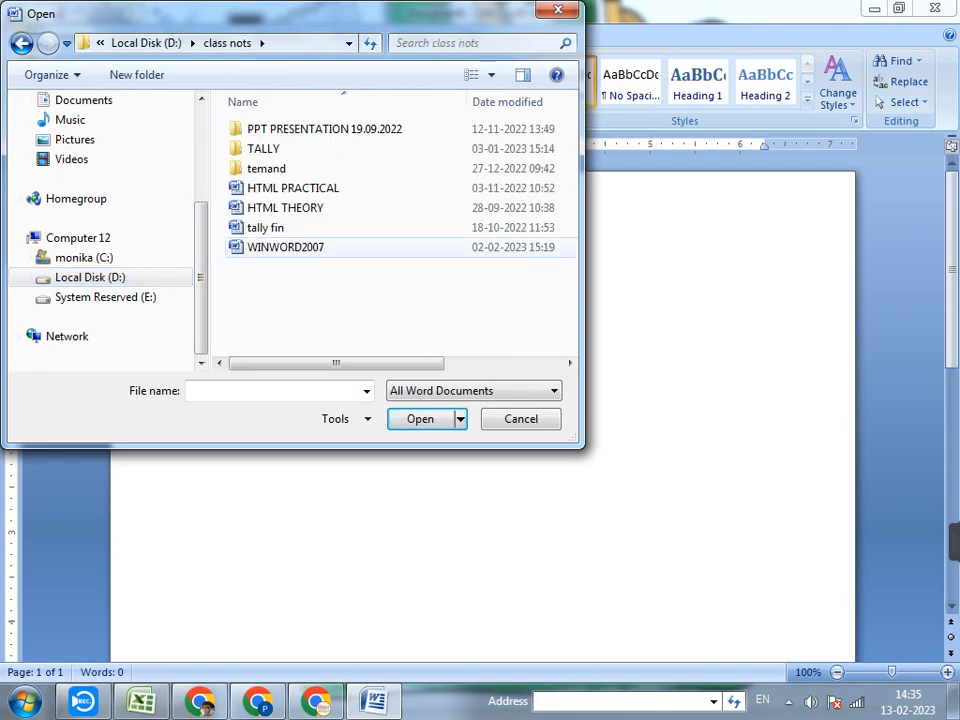
double_click(286, 247)
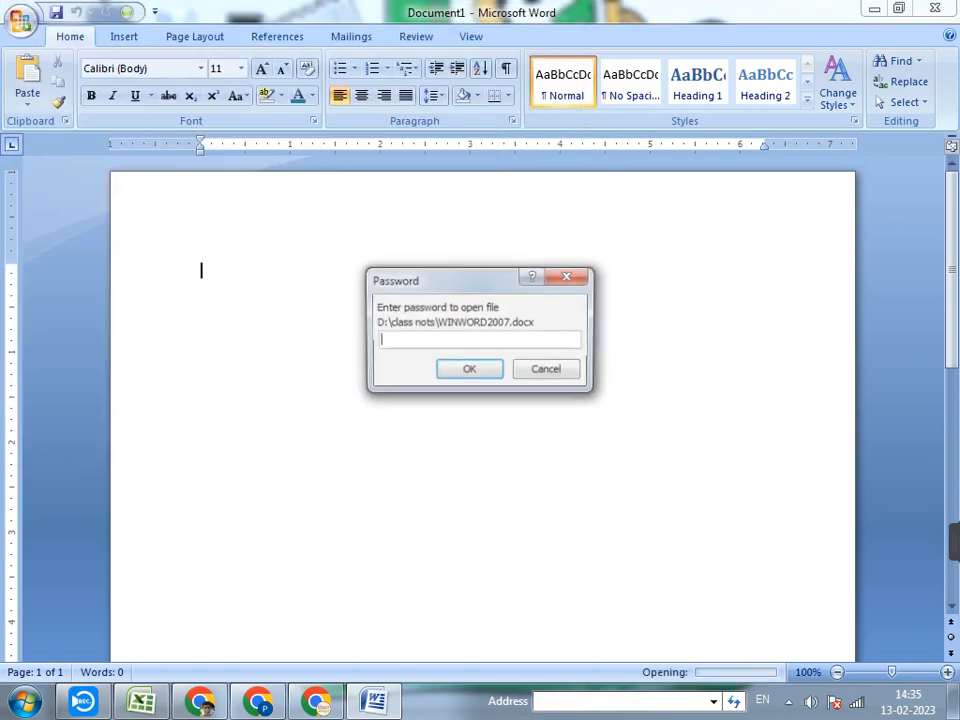
Enter the file-open password and the modify password to open WINWORD2007 for editing
type("••")
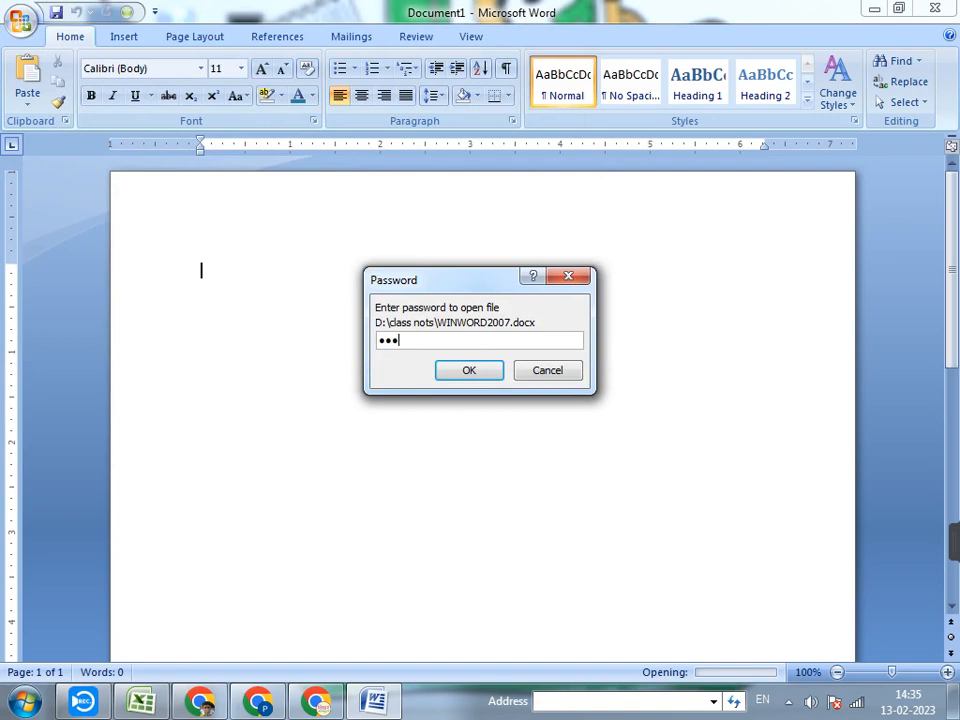
key("Return")
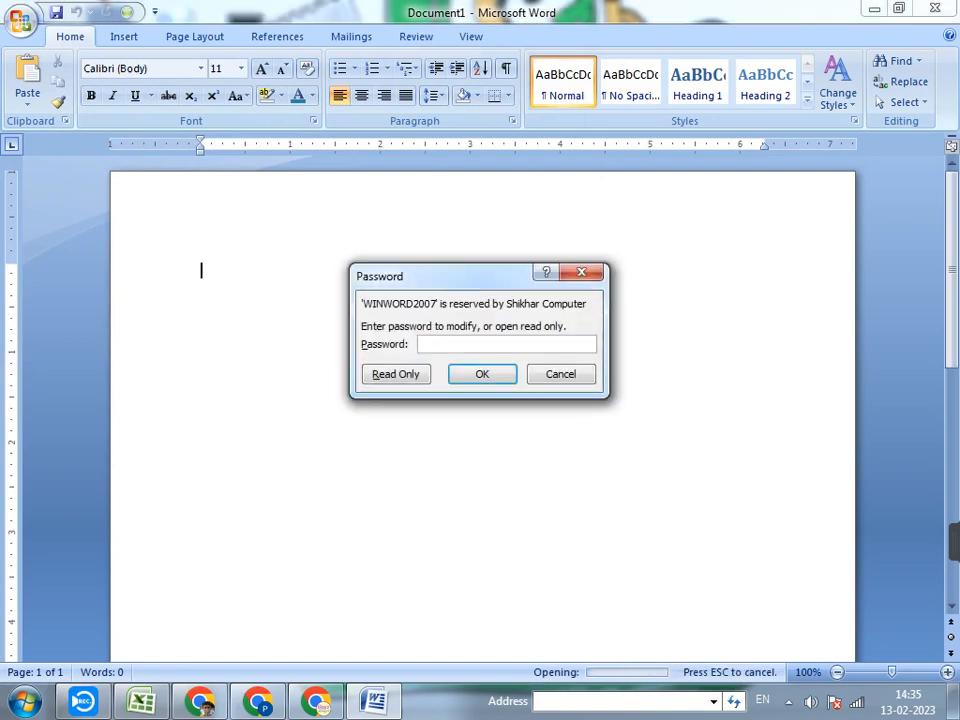
type("•••••")
key("Return")
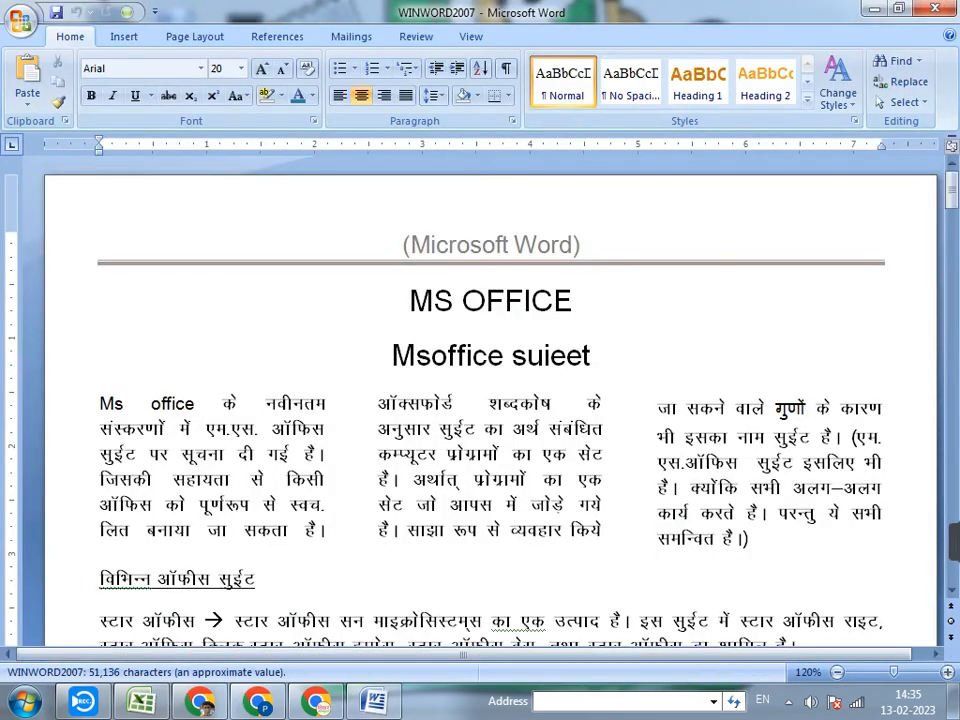
Set the text of the whole document to a one-column layout
key("ctrl+a")
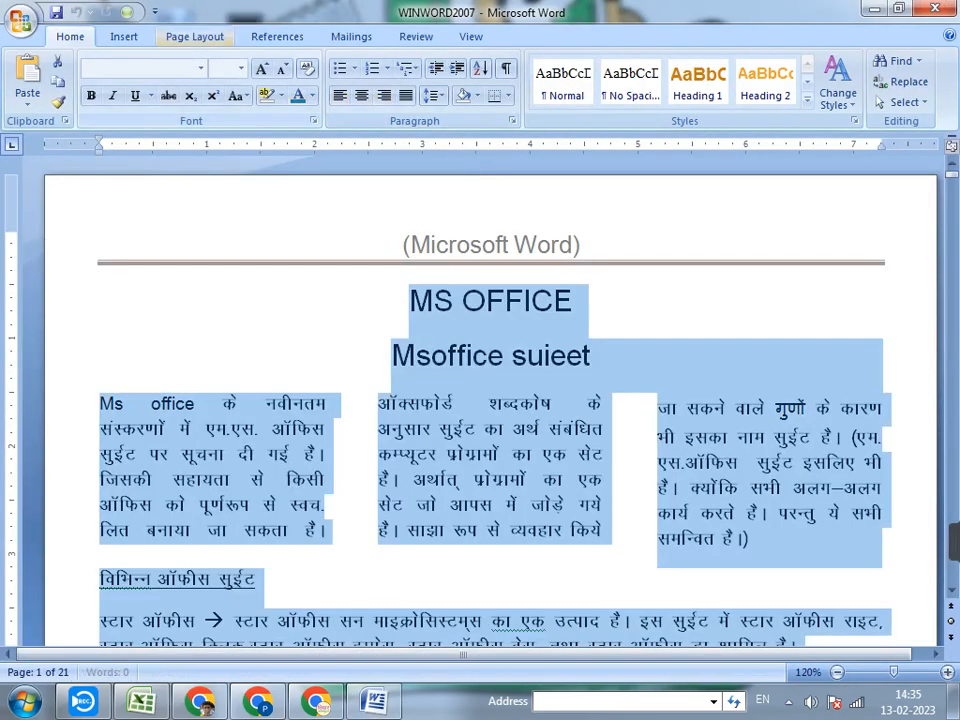
left_click(195, 36)
left_click(172, 102)
left_click(189, 135)
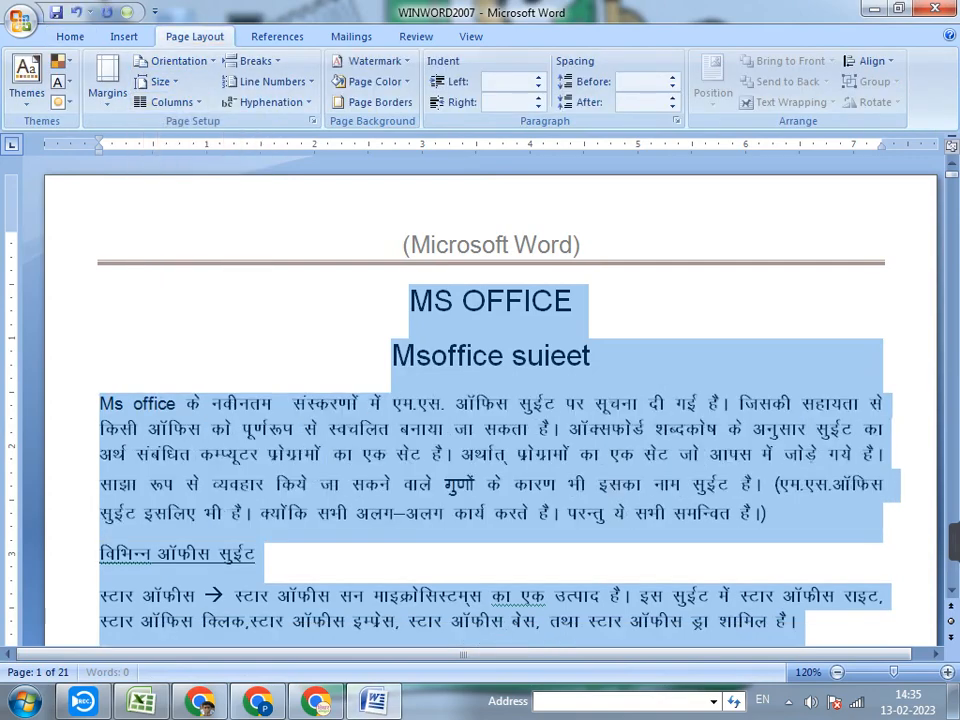
left_click(258, 554)
Look through the document's opening pages in the single-column layout and return to the beginning
scroll(490, 400, "down", 5)
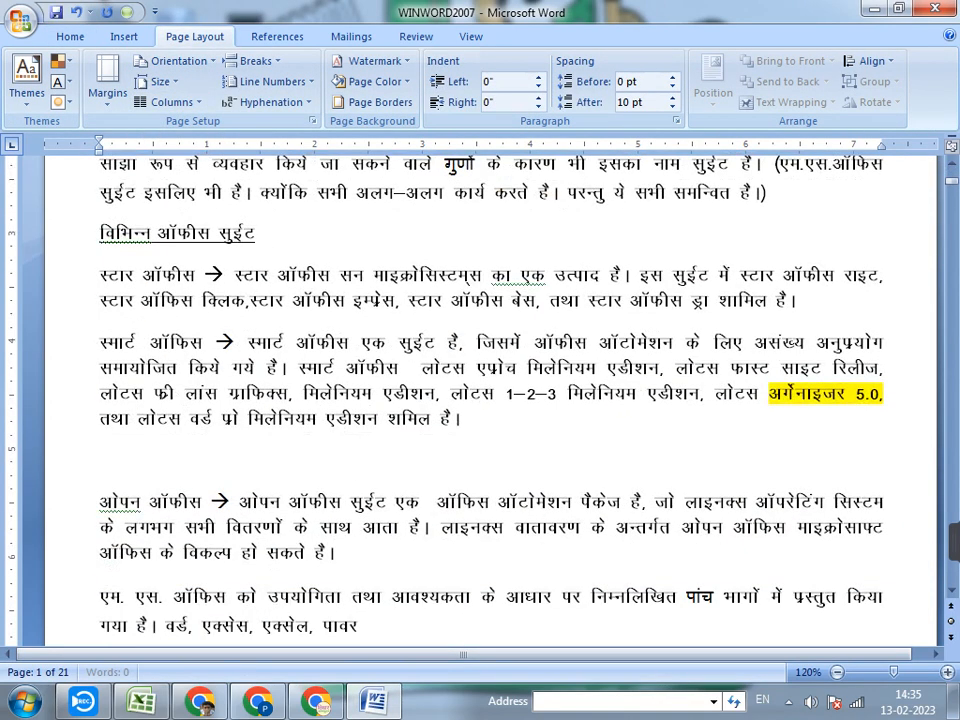
scroll(490, 400, "up", 5)
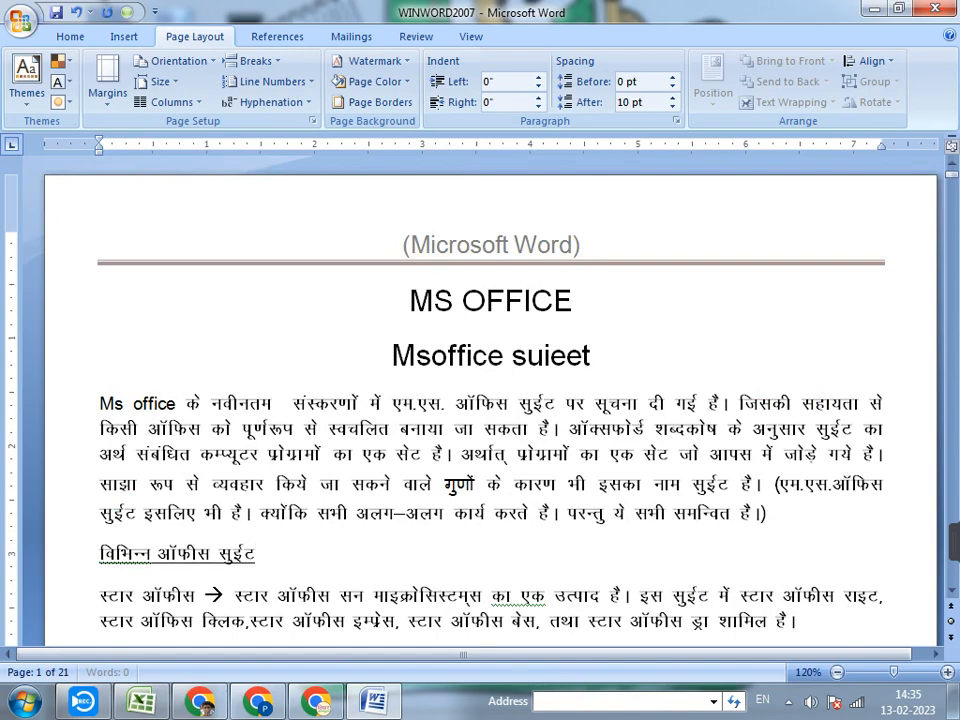
scroll(490, 400, "down", 14)
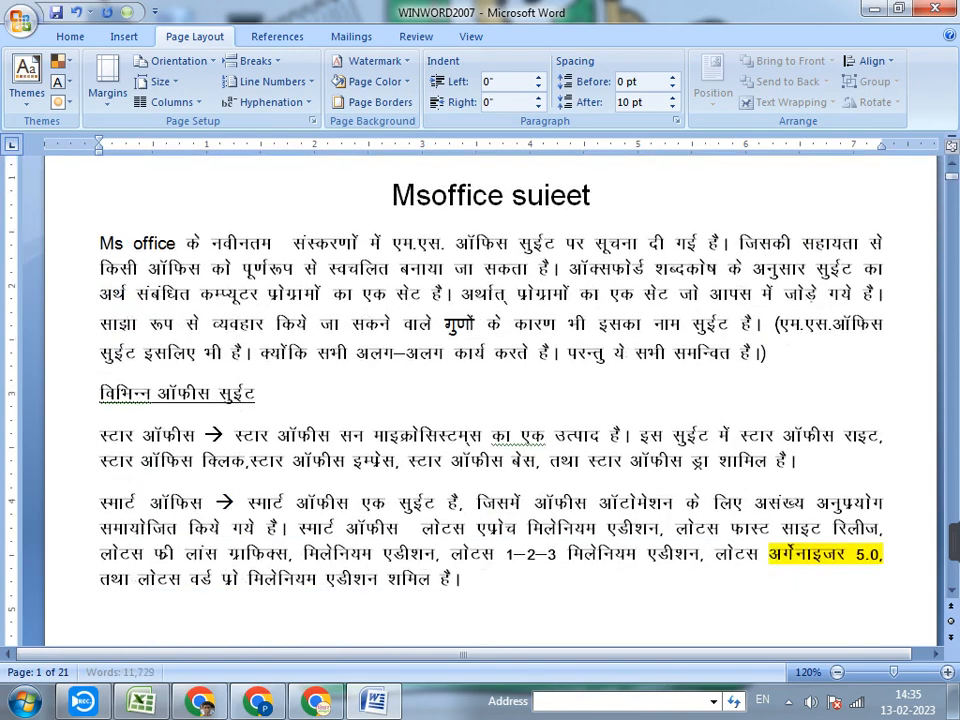
scroll(490, 400, "down", 10)
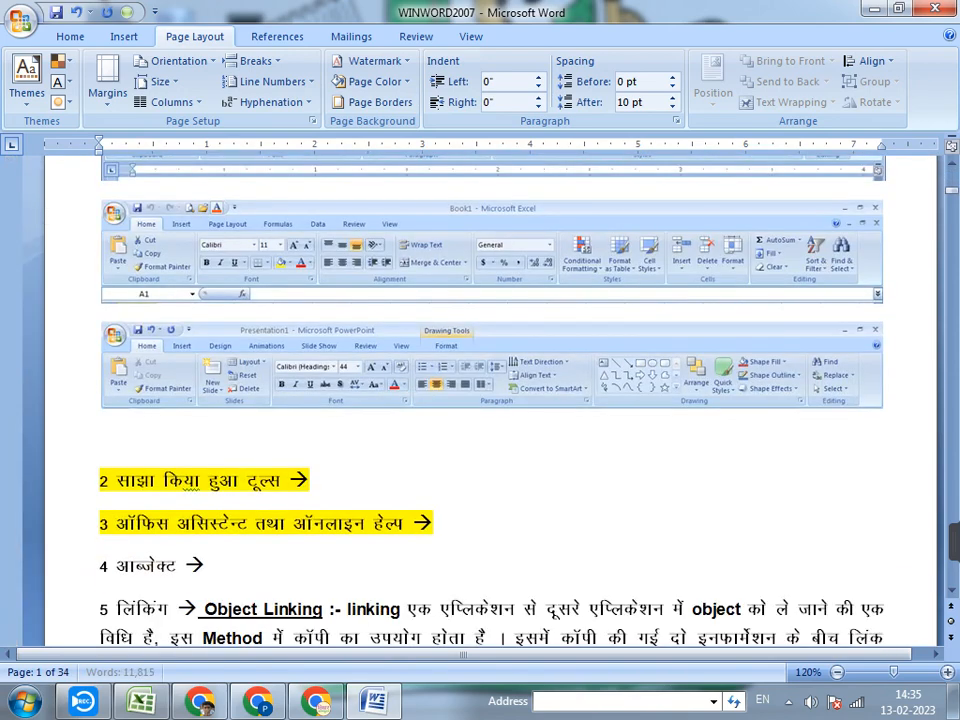
scroll(490, 400, "up", 11)
scroll(490, 400, "up", 6)
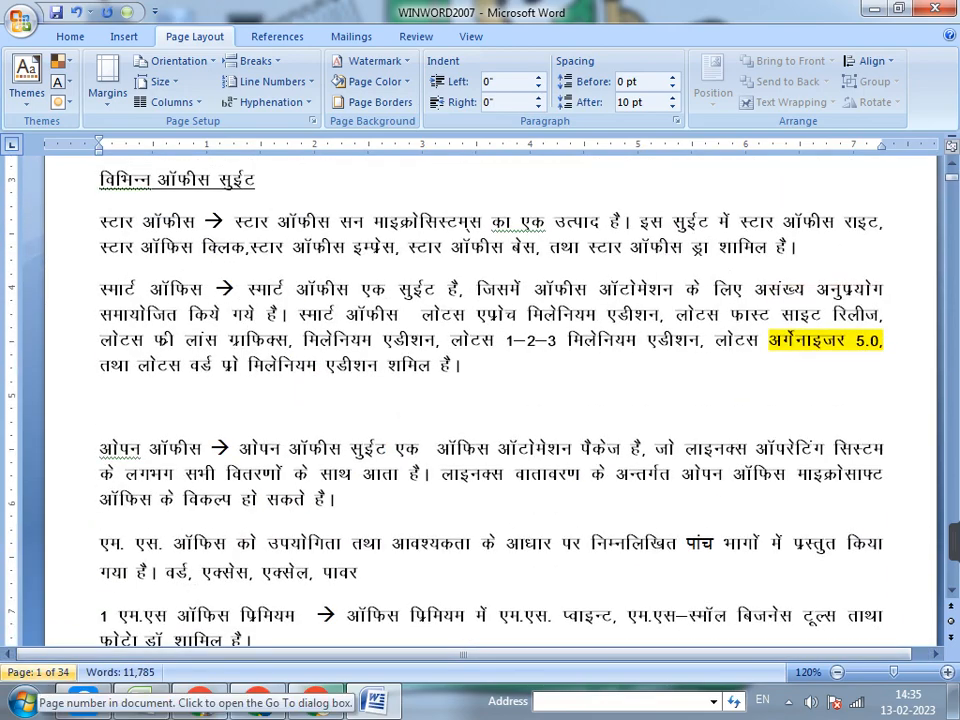
scroll(490, 400, "up", 6)
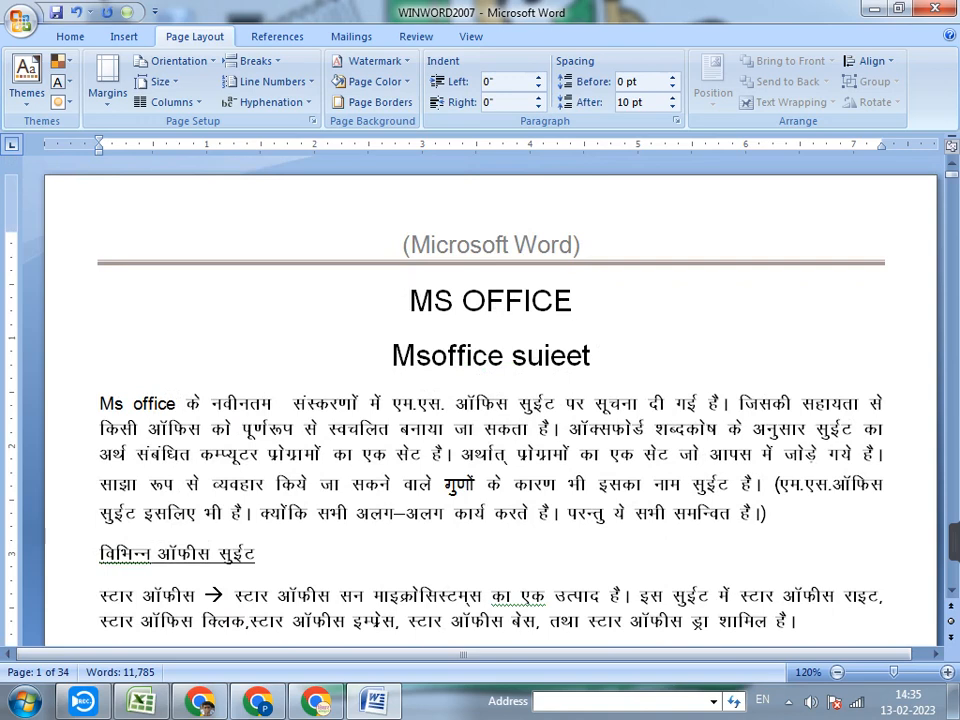
Add two blank left-aligned lines between the MS OFFICE title and the Msoffice suieet heading
left_click(574, 300)
key("Return")
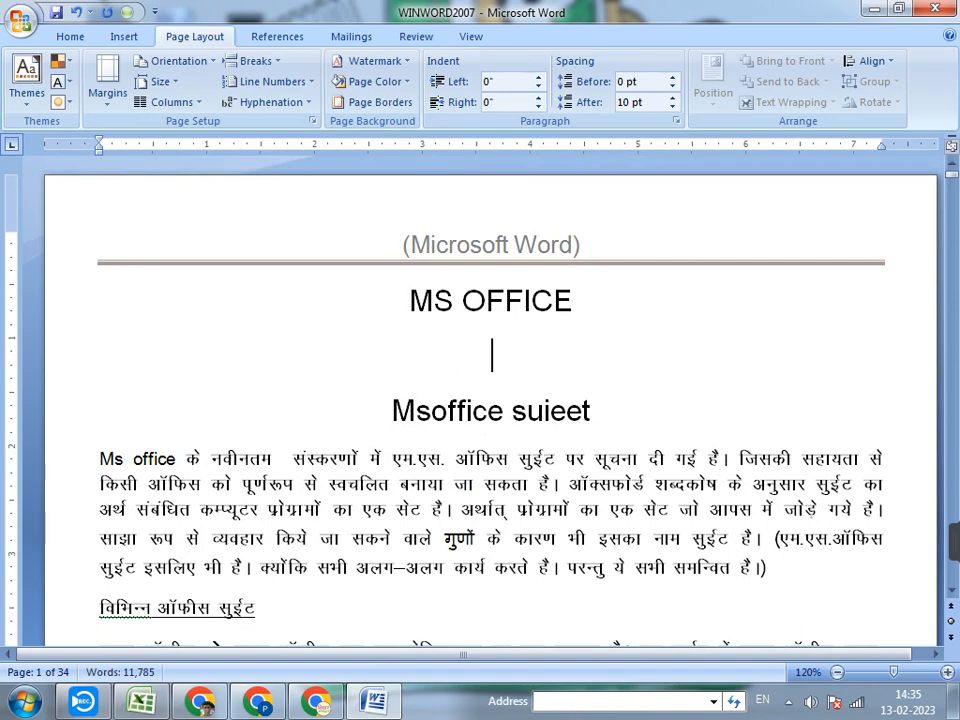
left_click(70, 37)
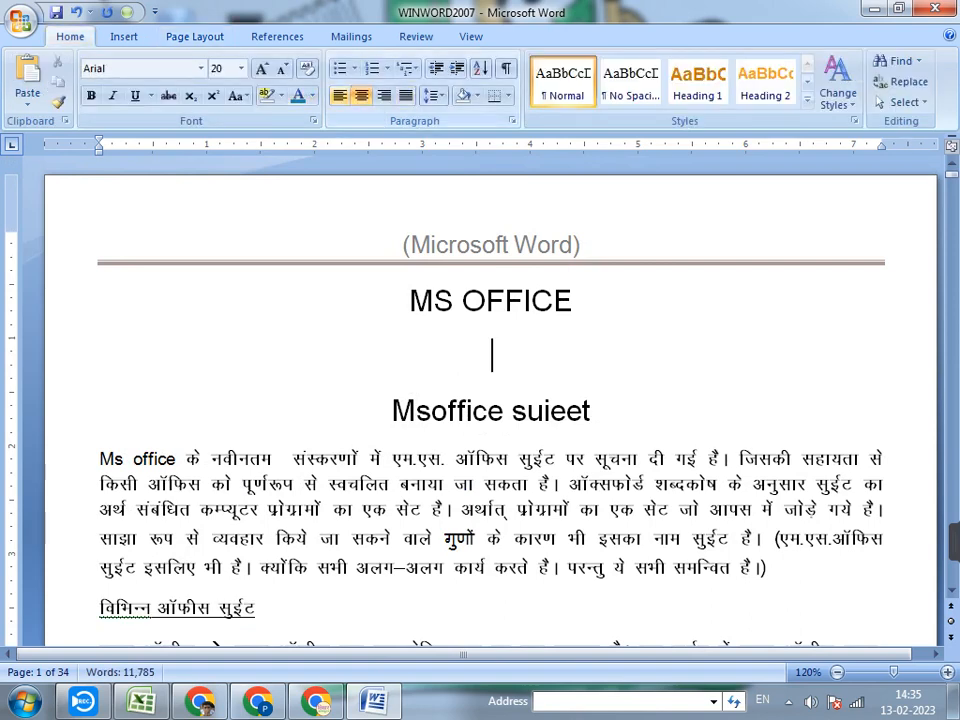
key("ctrl+l")
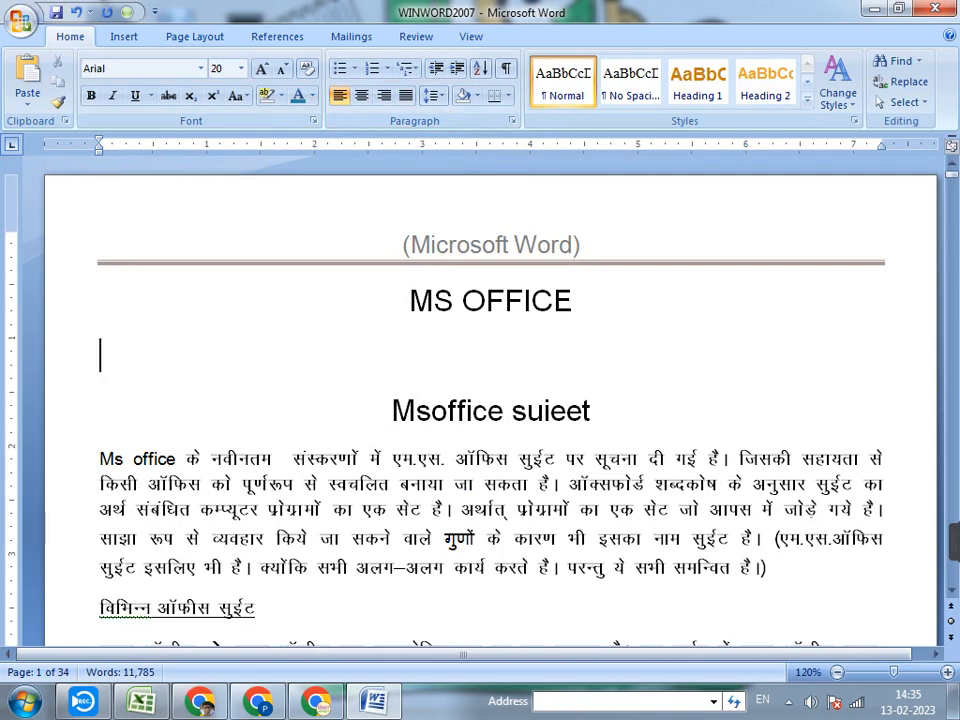
key("Return")
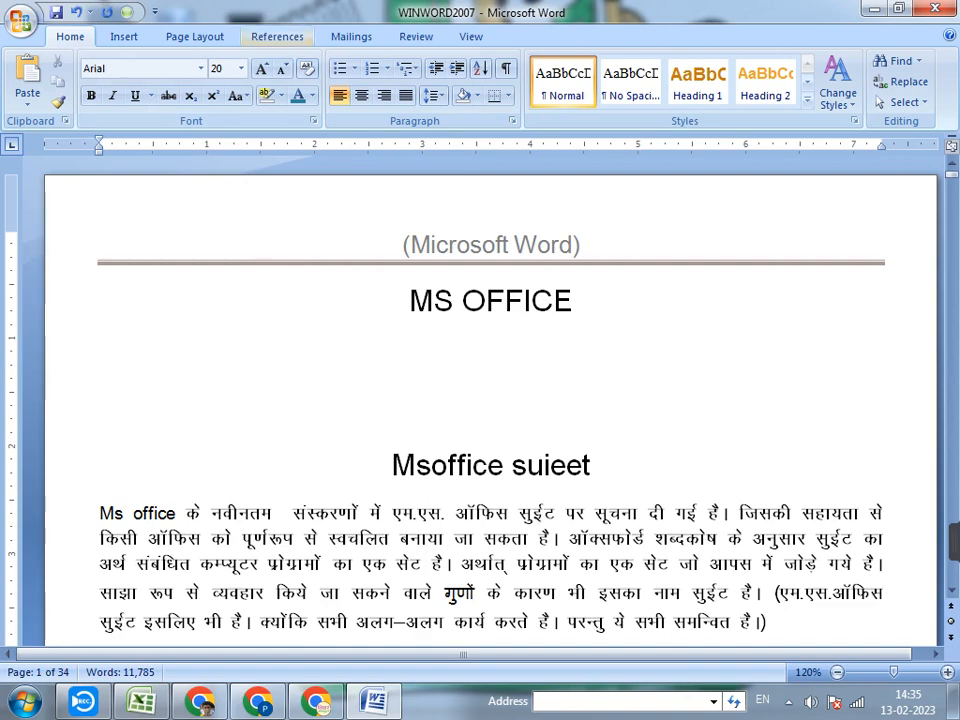
Insert a Figure 1 caption below the Msoffice suieet heading, using the Figure label
left_click(277, 36)
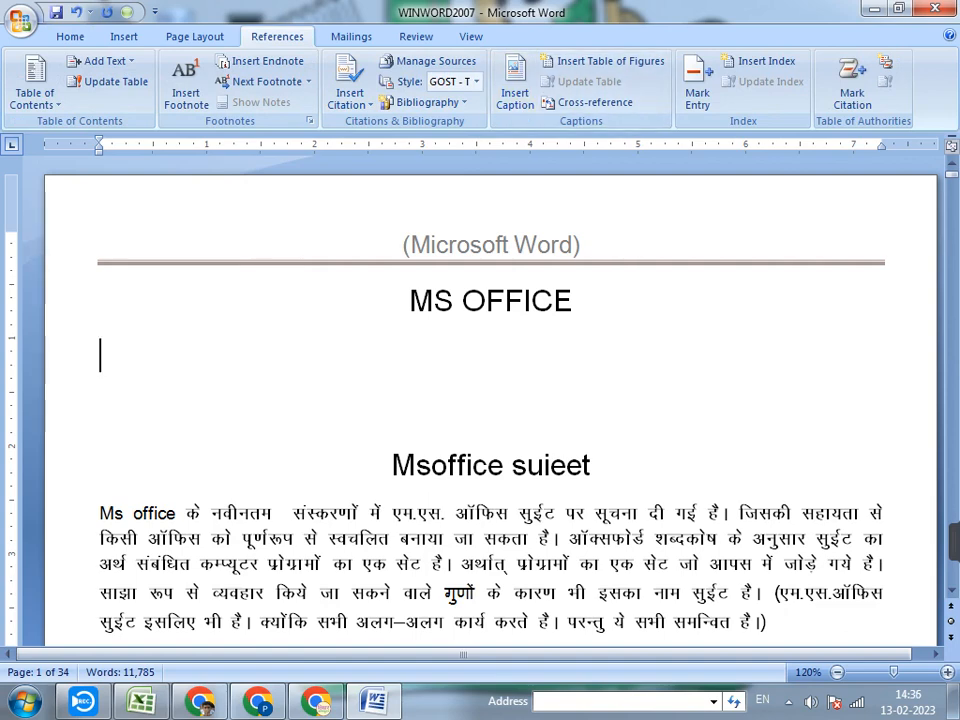
left_click_drag(392, 466, 590, 466)
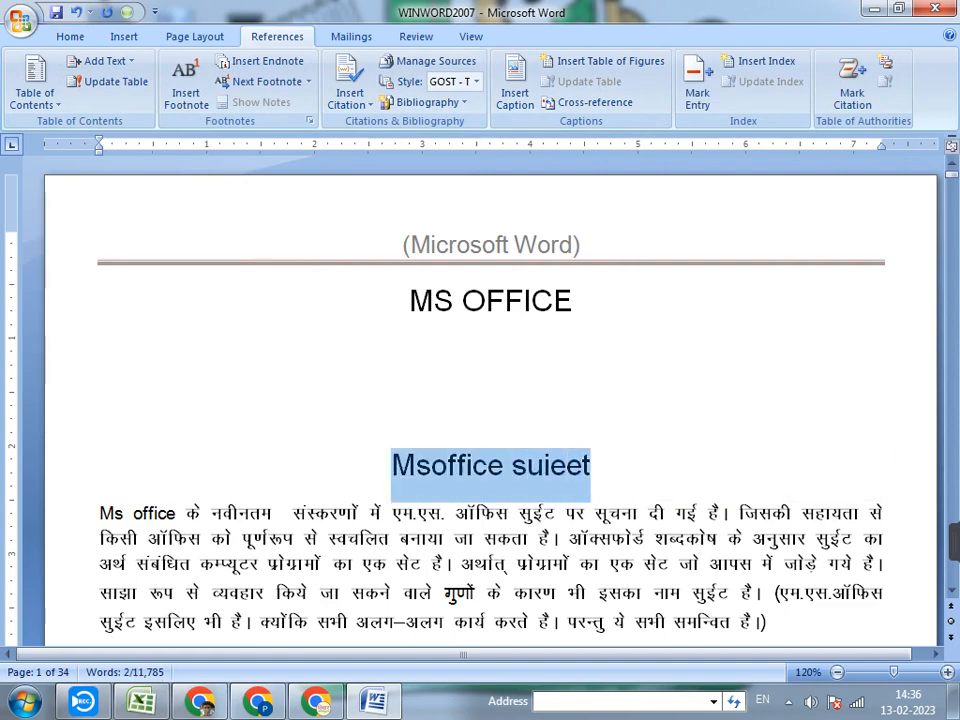
left_click(515, 88)
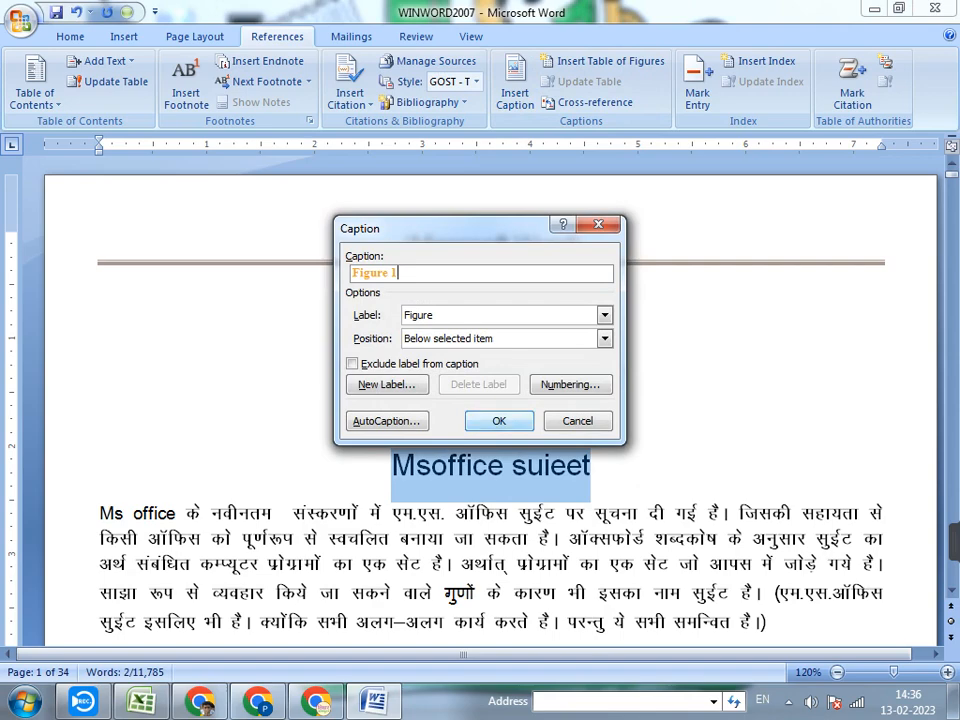
key("Return")
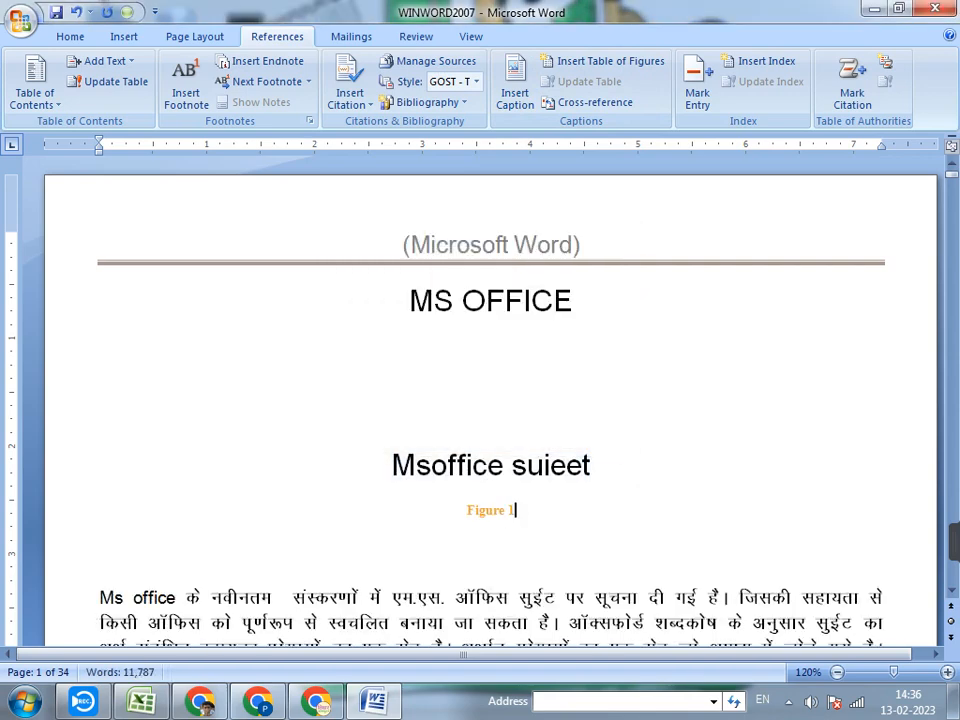
Insert a Figure 2 caption below the एम. एस ऑफिस सुईट विशेषताएँ heading on page 2, using the Figure label
scroll(490, 400, "down", 14)
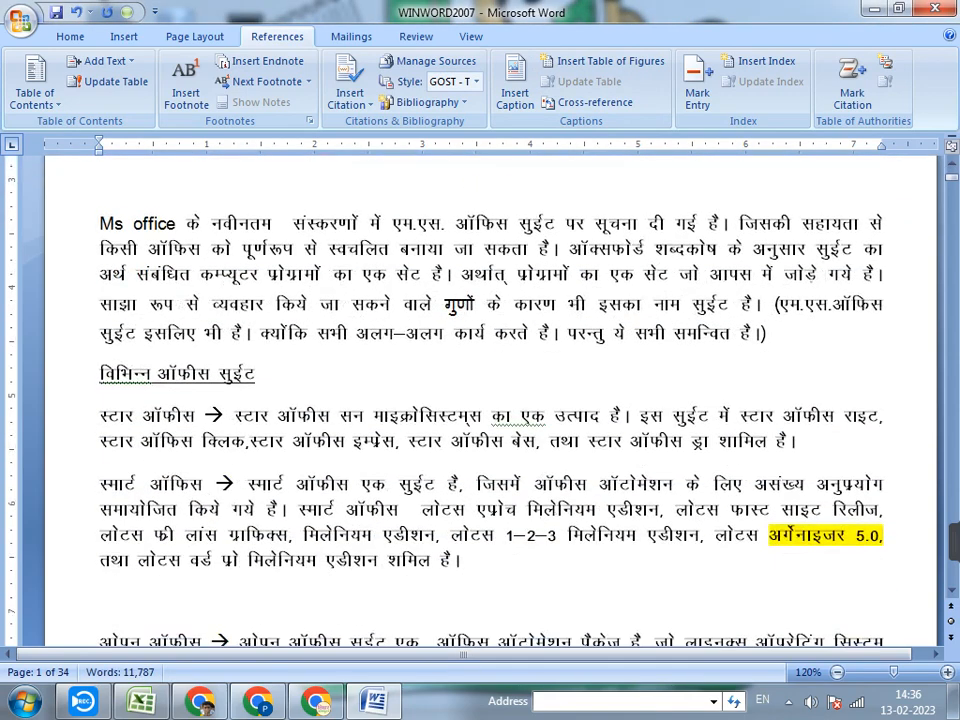
scroll(490, 400, "down", 5)
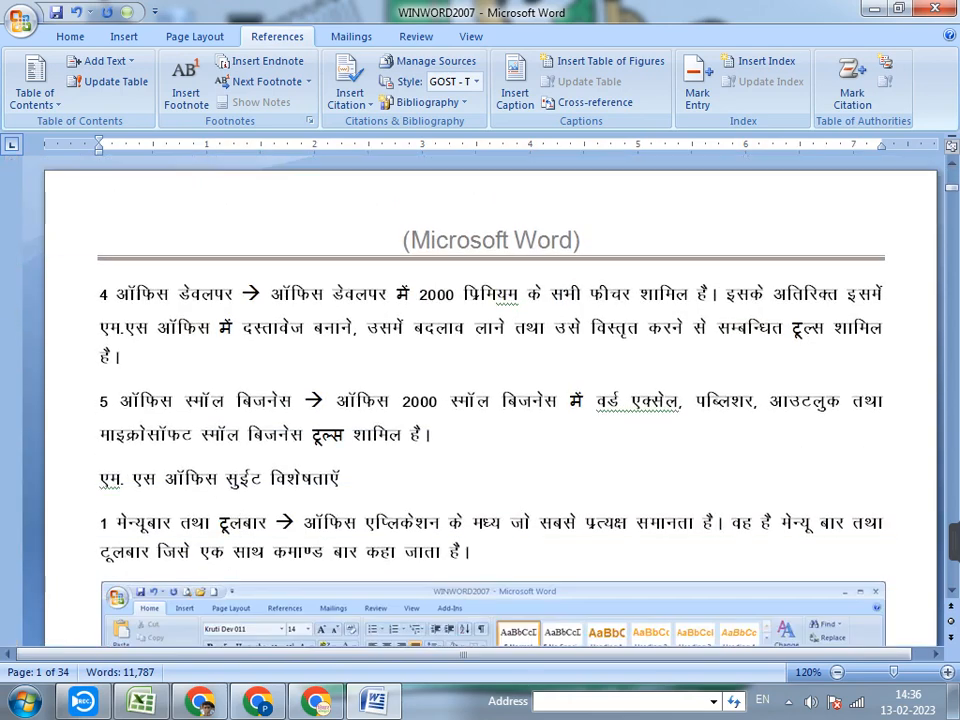
scroll(490, 400, "down", 12)
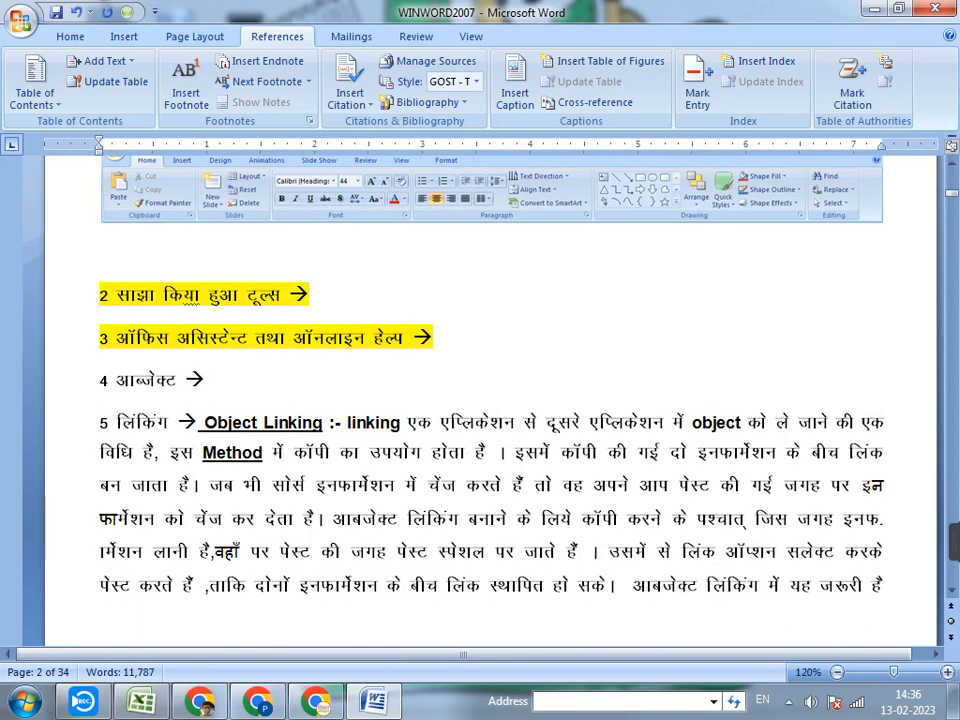
scroll(490, 400, "up", 9)
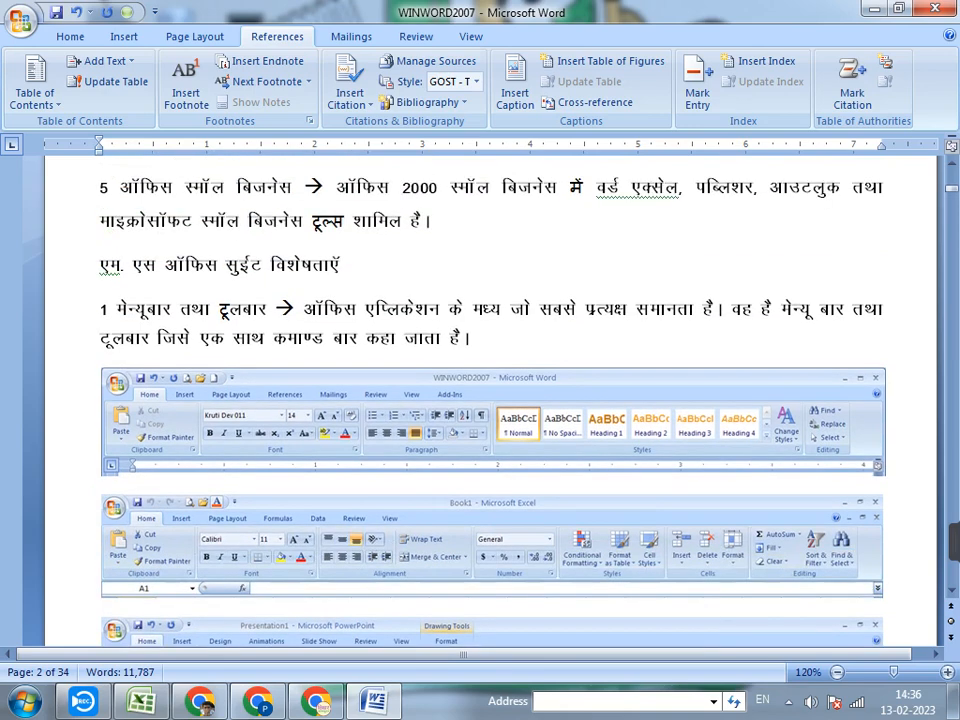
scroll(490, 400, "up", 1)
scroll(490, 400, "up", 1)
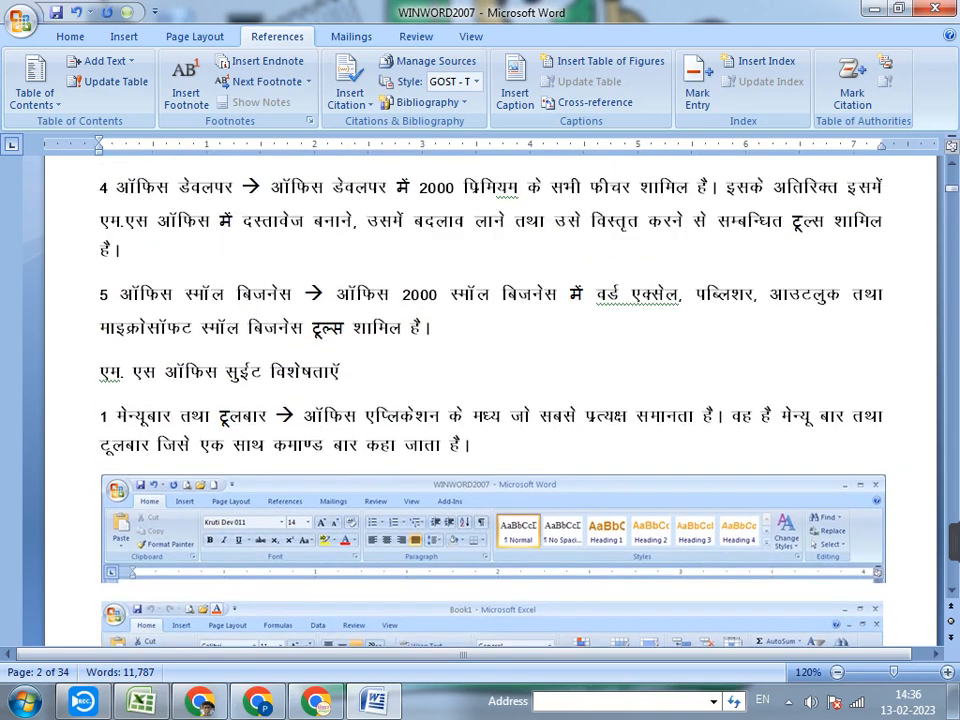
left_click_drag(349, 373, 101, 371)
left_click(515, 88)
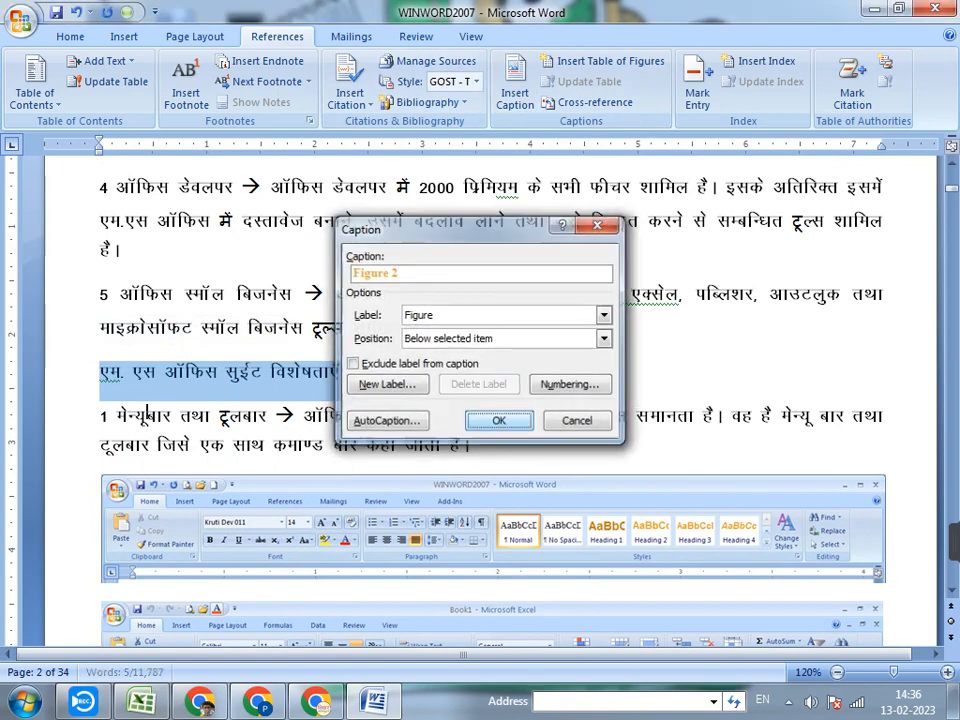
key("Return")
Insert a Figure 3 caption below the Msword heading on page 3, using the Figure label
scroll(490, 400, "down", 12)
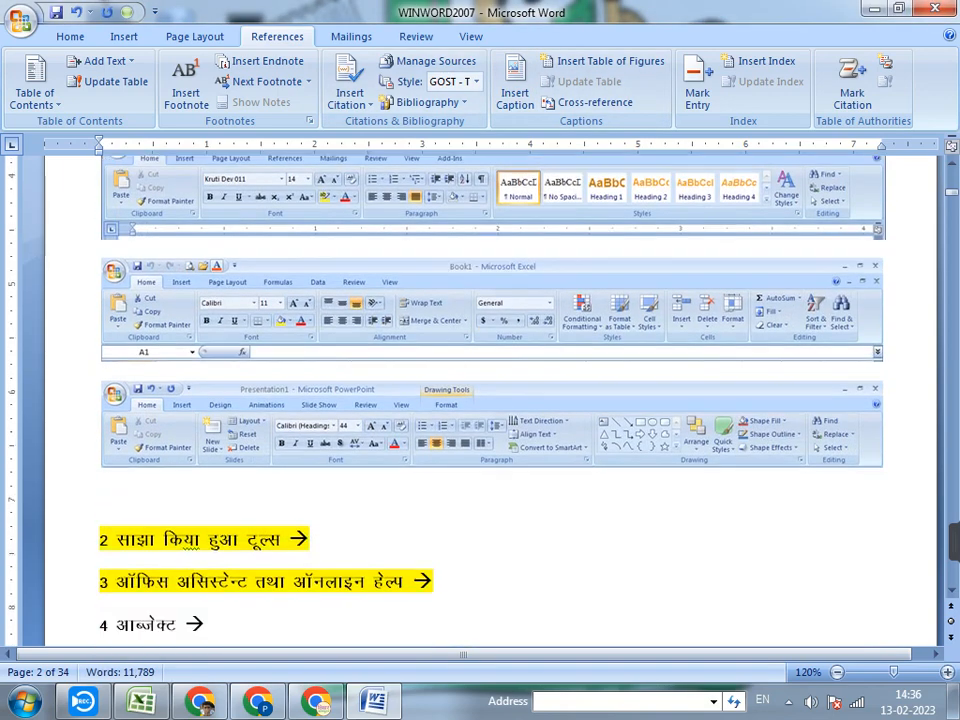
scroll(490, 400, "down", 12)
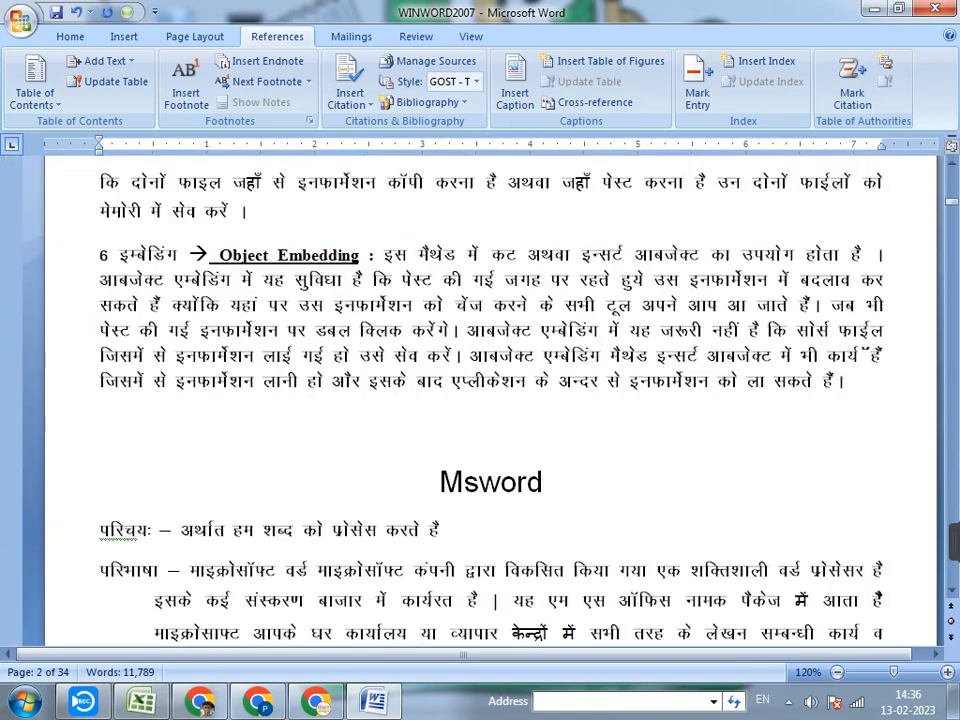
left_click_drag(545, 378, 438, 378)
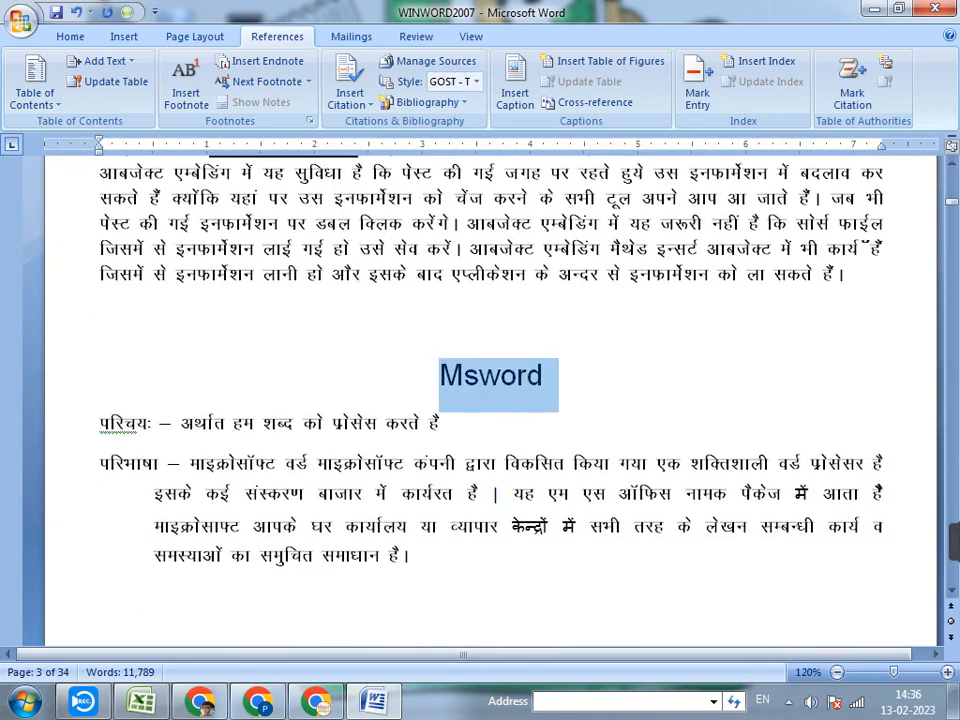
left_click(515, 90)
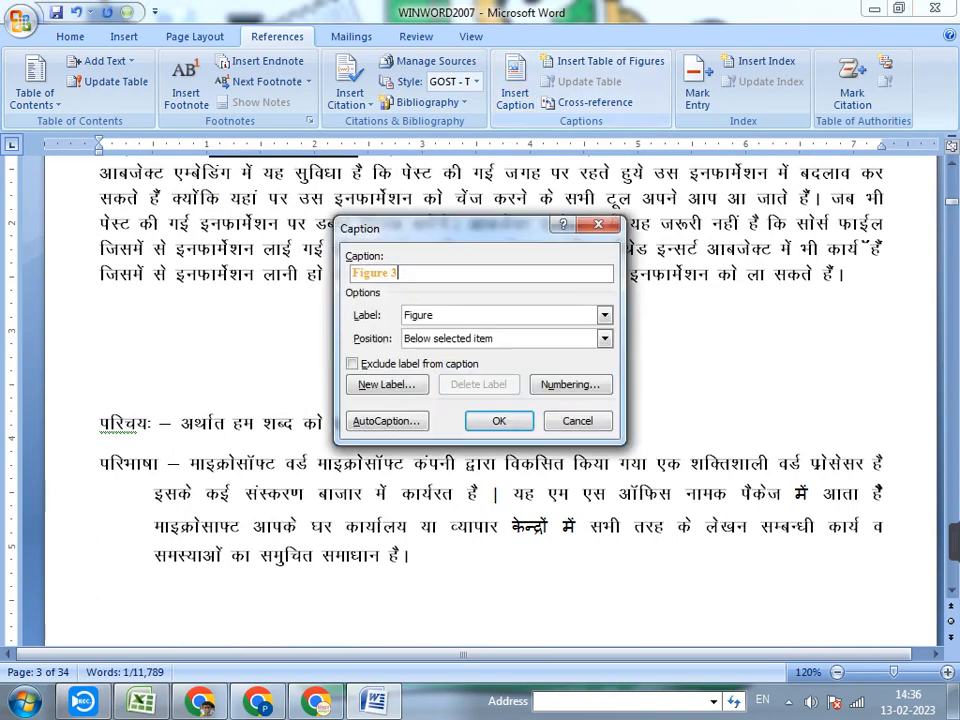
left_click(497, 421)
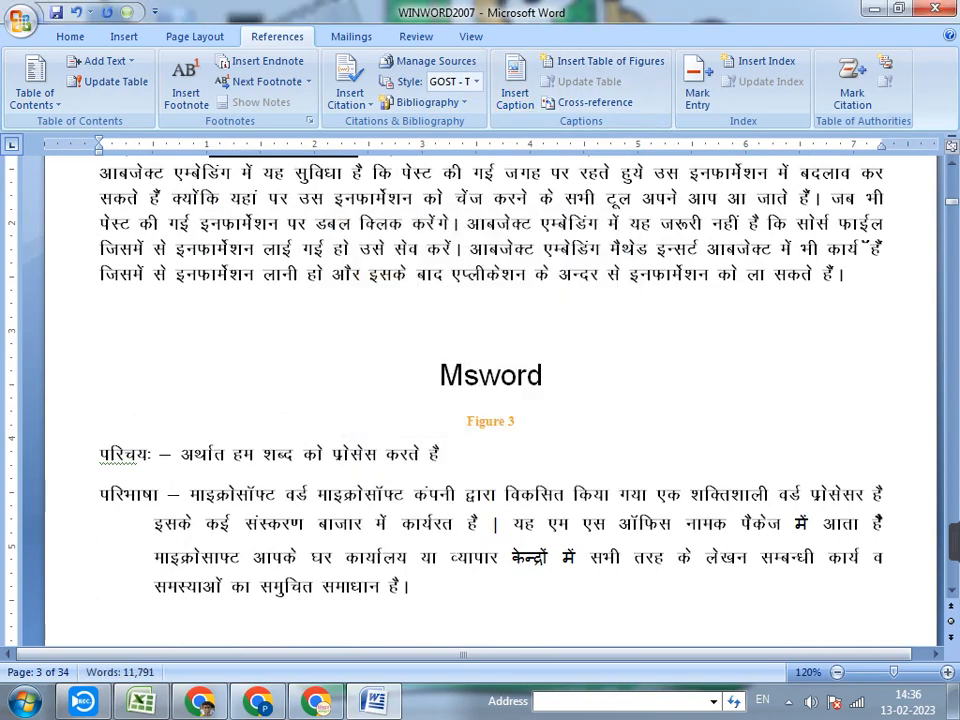
Insert a Figure 4 caption below the Office Button heading on page 6, using the Figure label
scroll(490, 400, "down", 15)
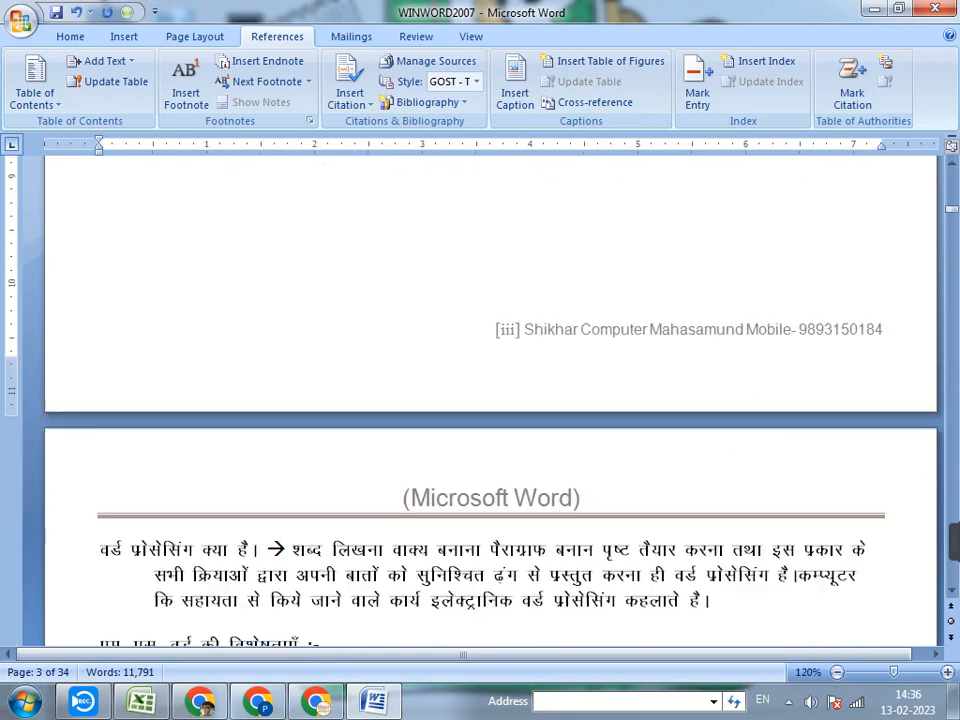
scroll(490, 400, "down", 12)
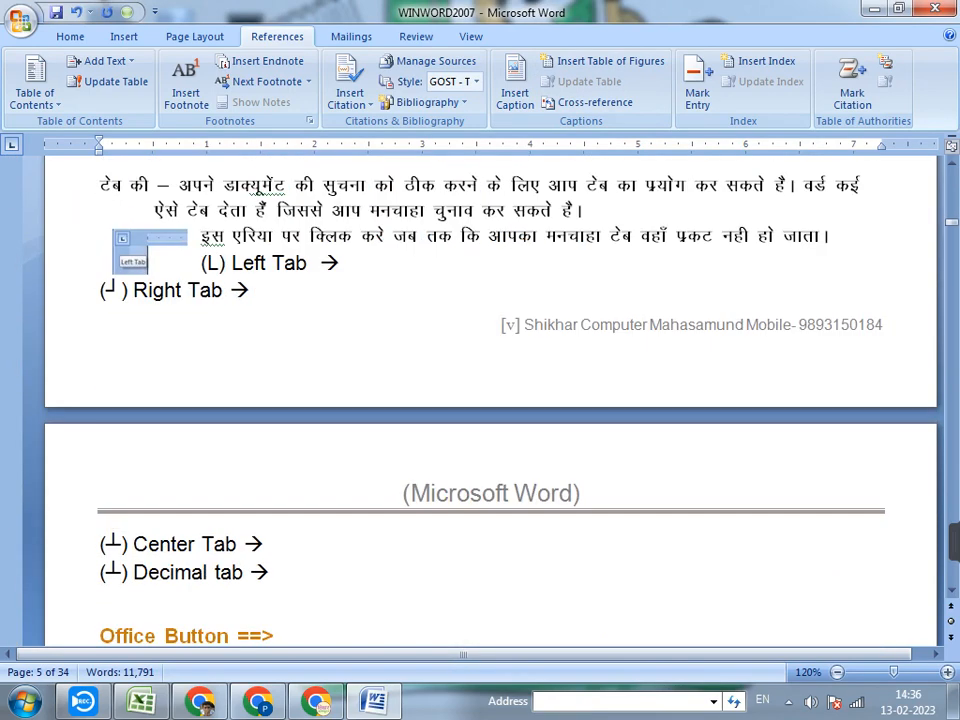
triple_click(272, 369)
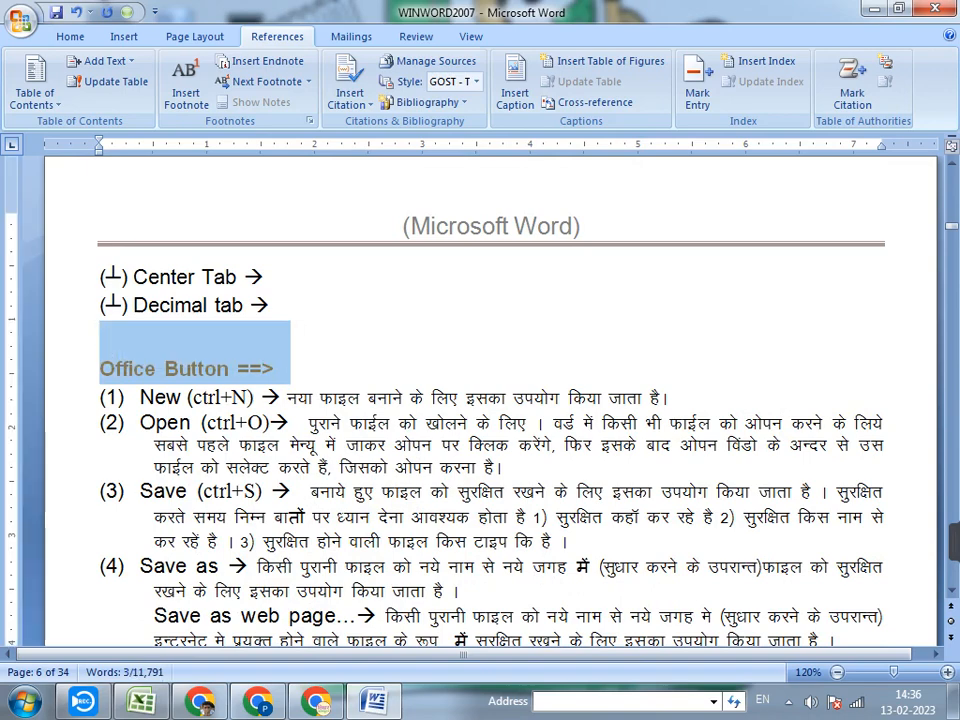
left_click(514, 90)
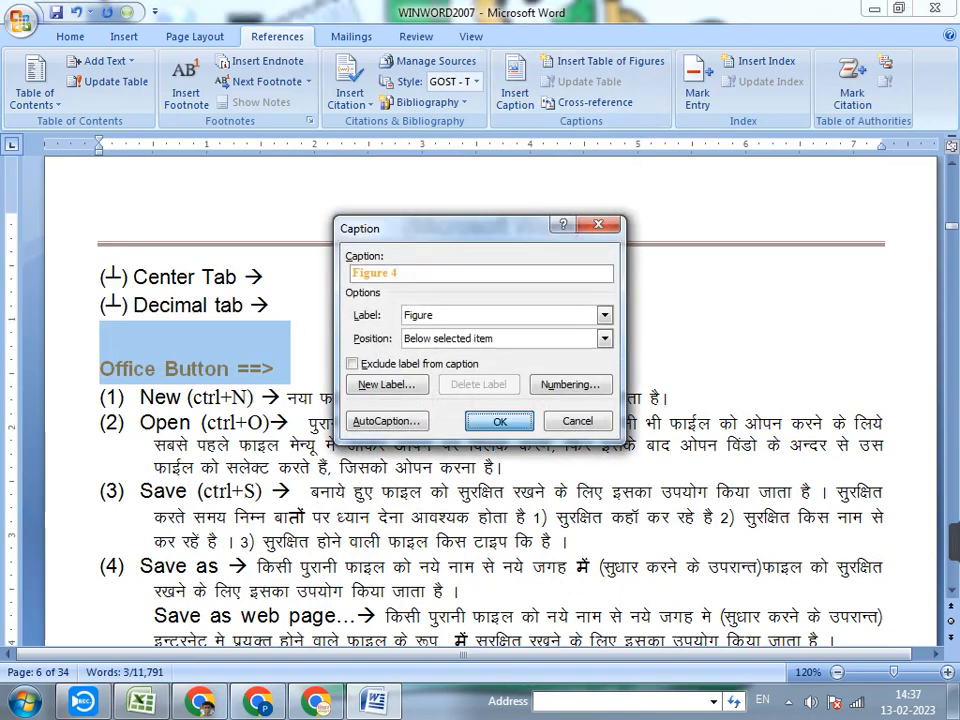
key("Return")
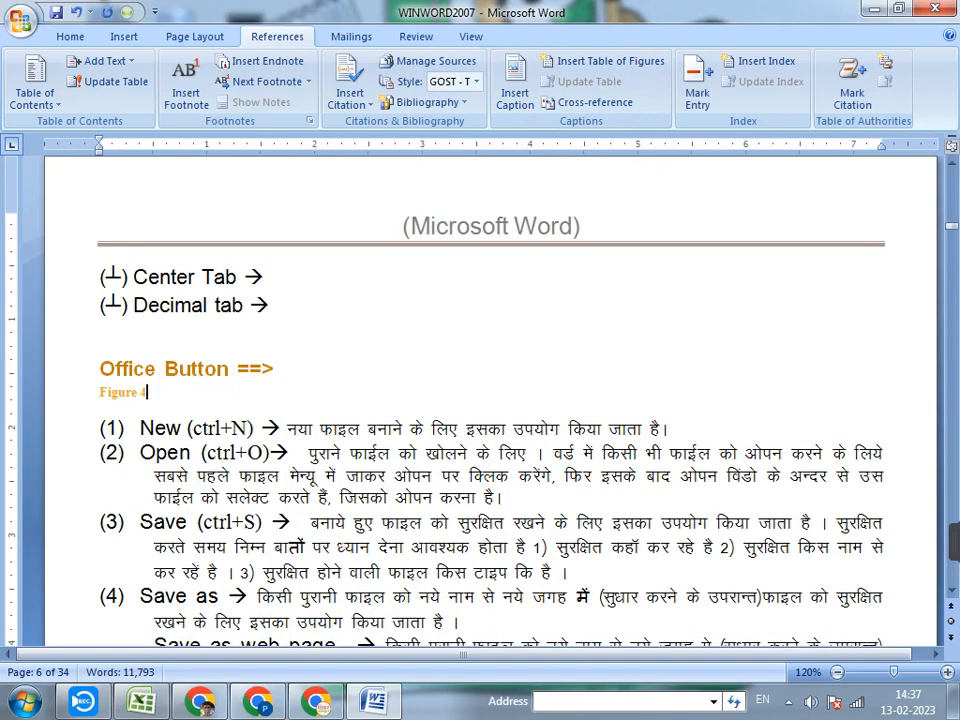
Insert a Figure 5 caption below the MENU BAR heading on page 8
scroll(490, 400, "down", 15)
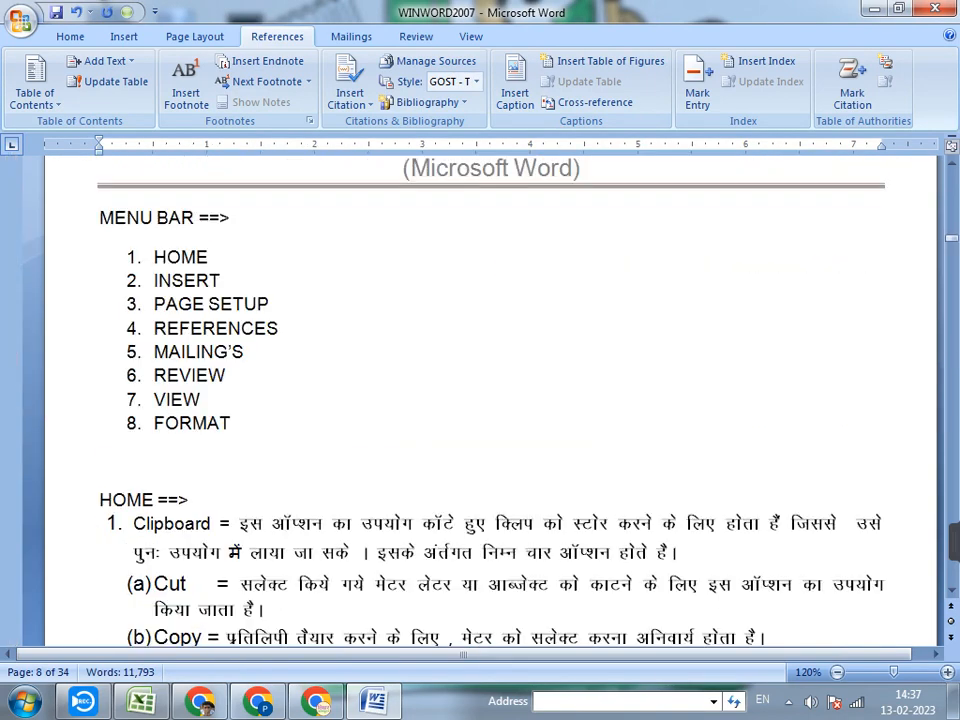
left_click_drag(240, 217, 100, 217)
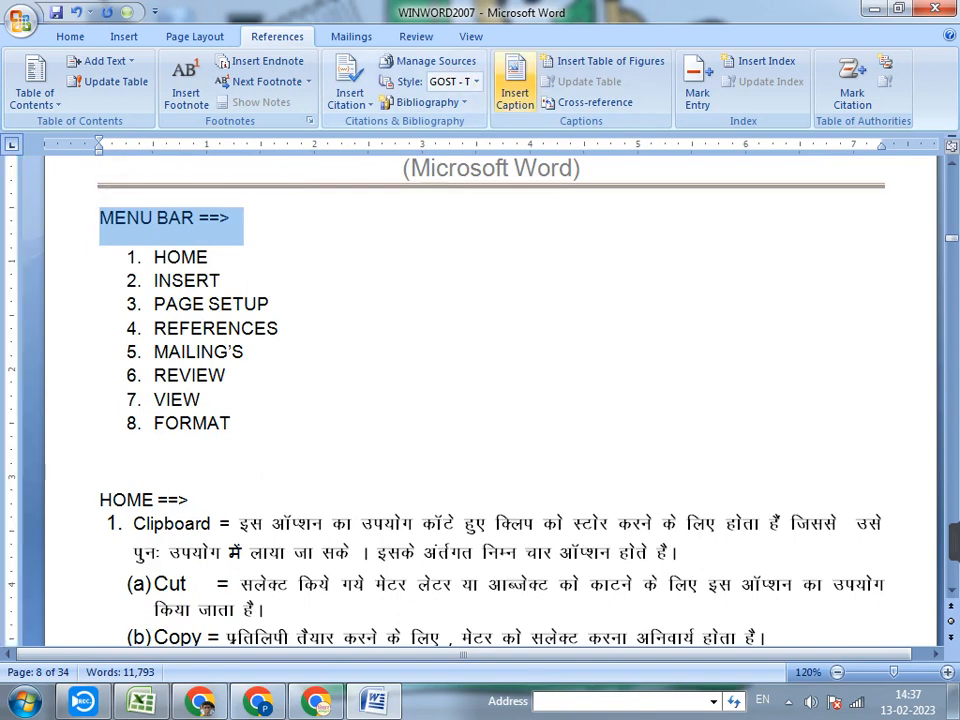
left_click(515, 85)
left_click(498, 414)
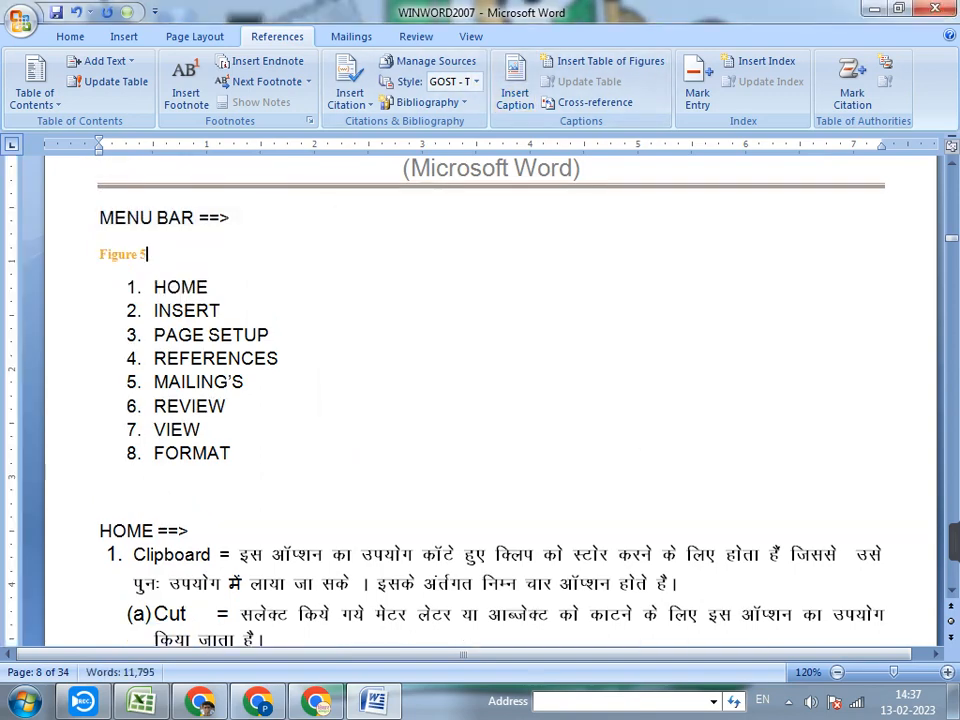
Insert a Figure 6 caption below the HOME heading that follows the menu list on page 8
left_click_drag(100, 491, 195, 531)
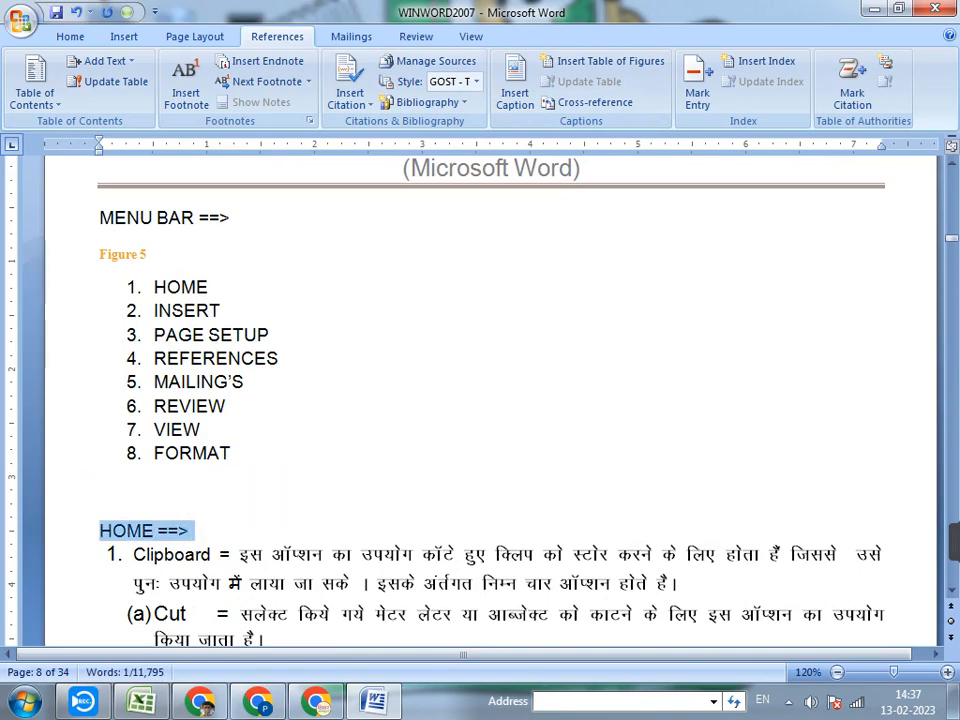
left_click(515, 88)
key("Return")
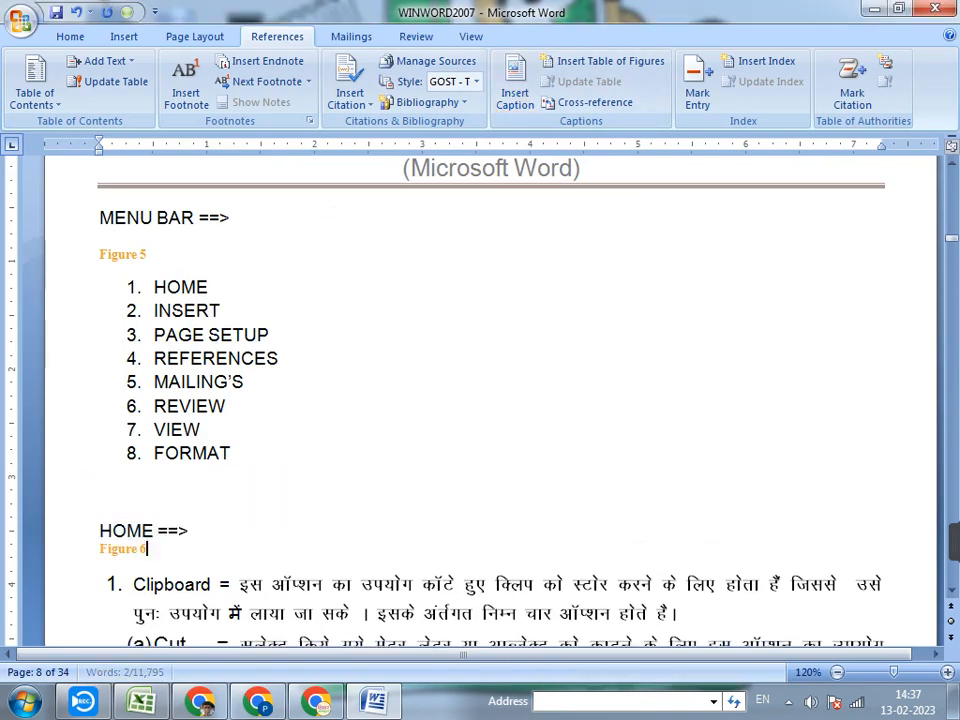
Insert a Figure 7 caption below the Show the Font Dialog box (ctrl+d) heading on page 10, using the Figure label
scroll(490, 400, "down", 6)
scroll(490, 400, "down", 20)
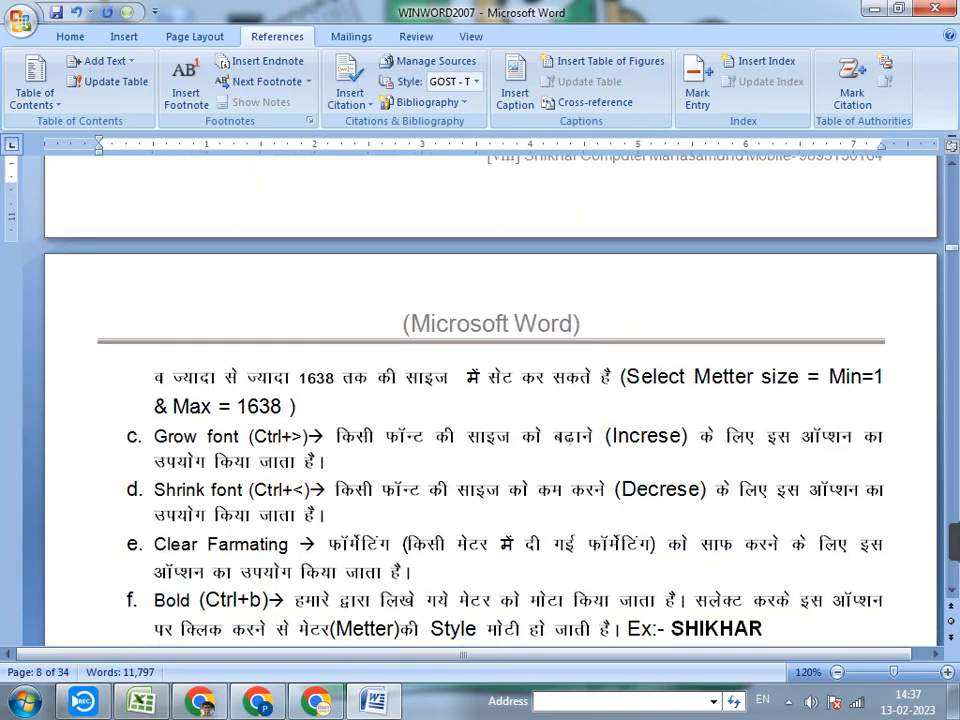
scroll(490, 400, "down", 3)
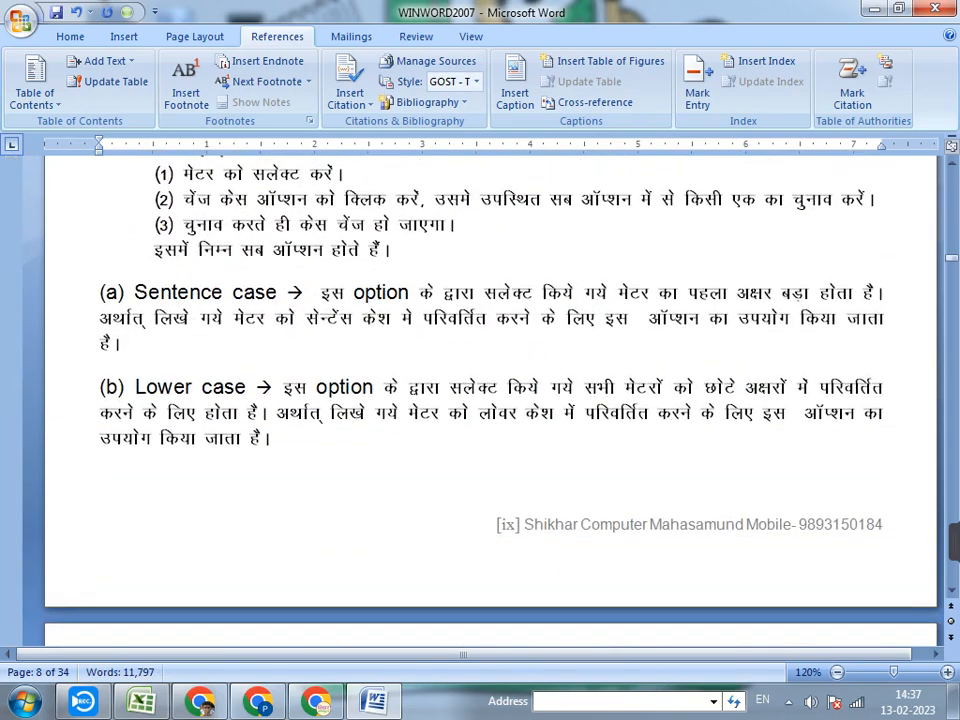
scroll(490, 400, "down", 18)
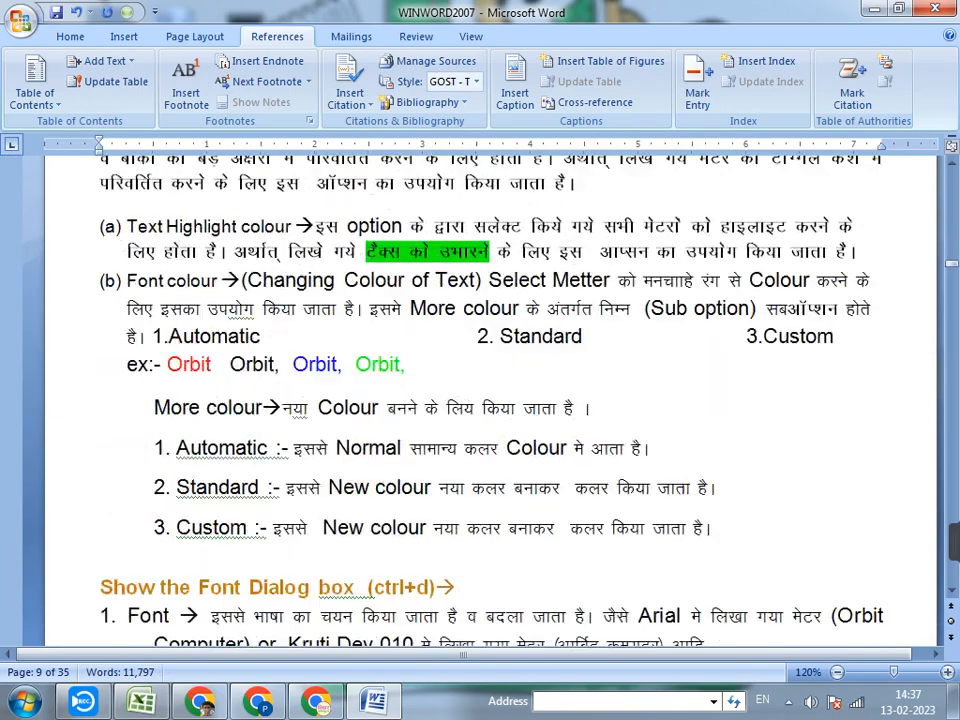
scroll(490, 400, "down", 2)
scroll(490, 400, "down", 6)
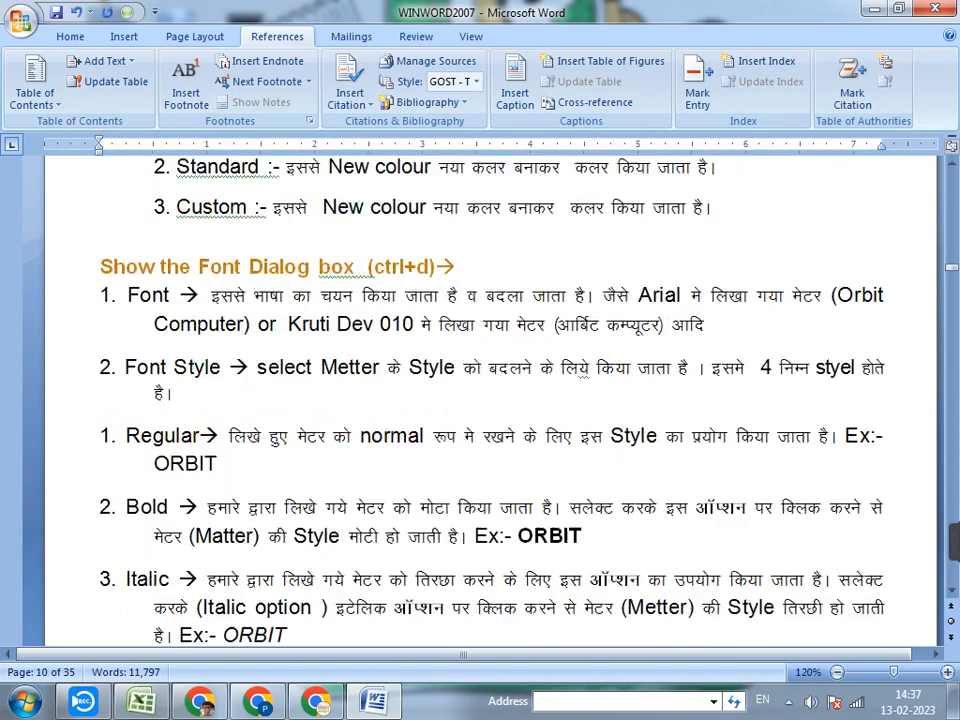
scroll(490, 400, "up", 7)
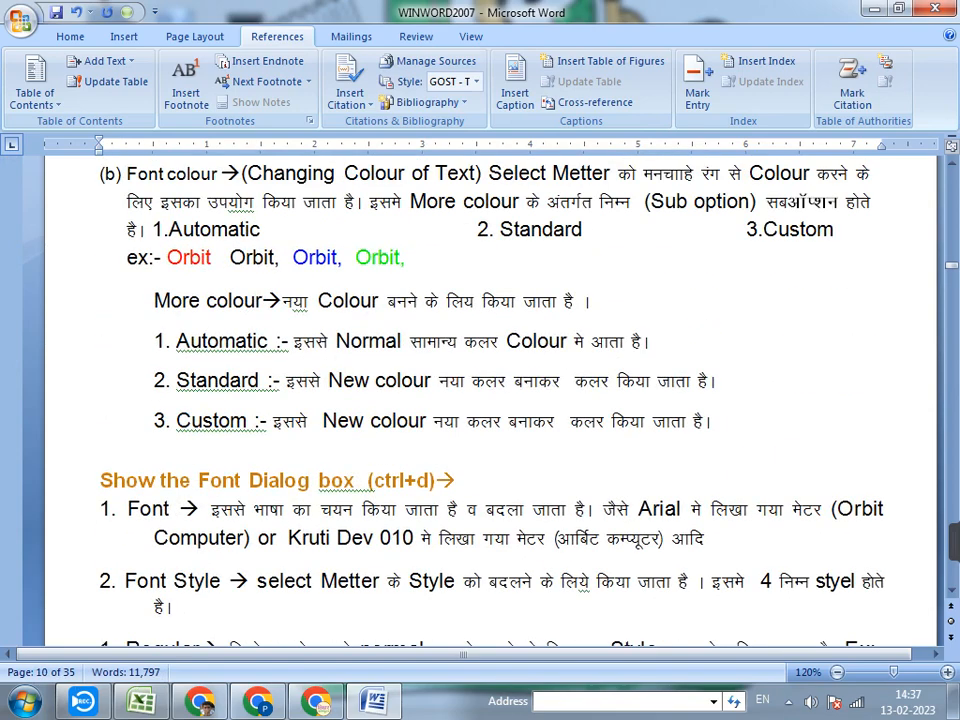
left_click_drag(457, 481, 102, 486)
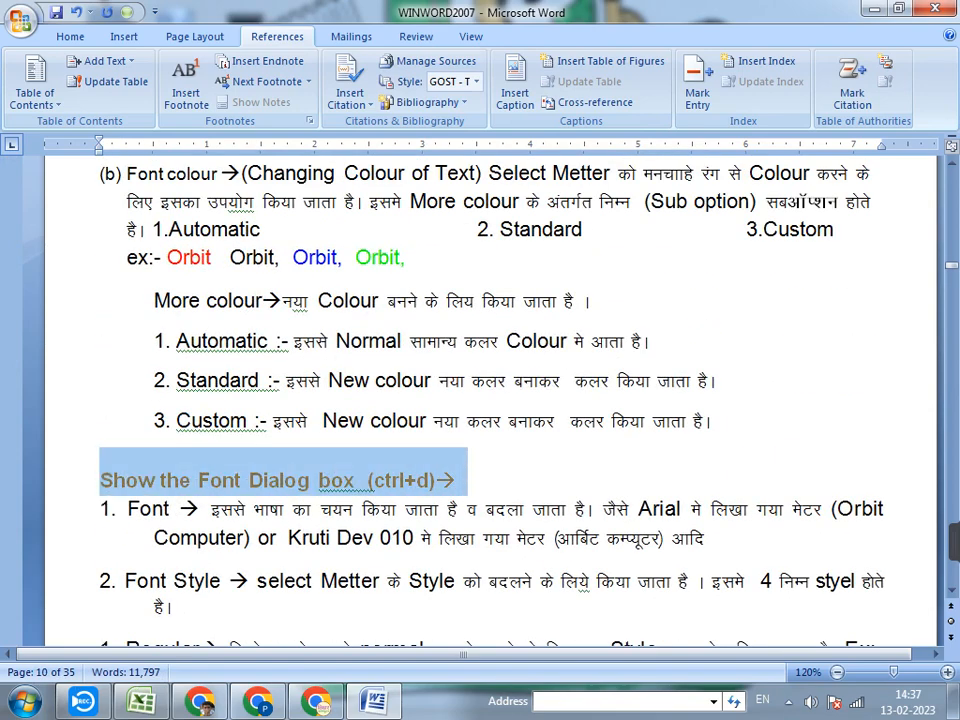
left_click(515, 95)
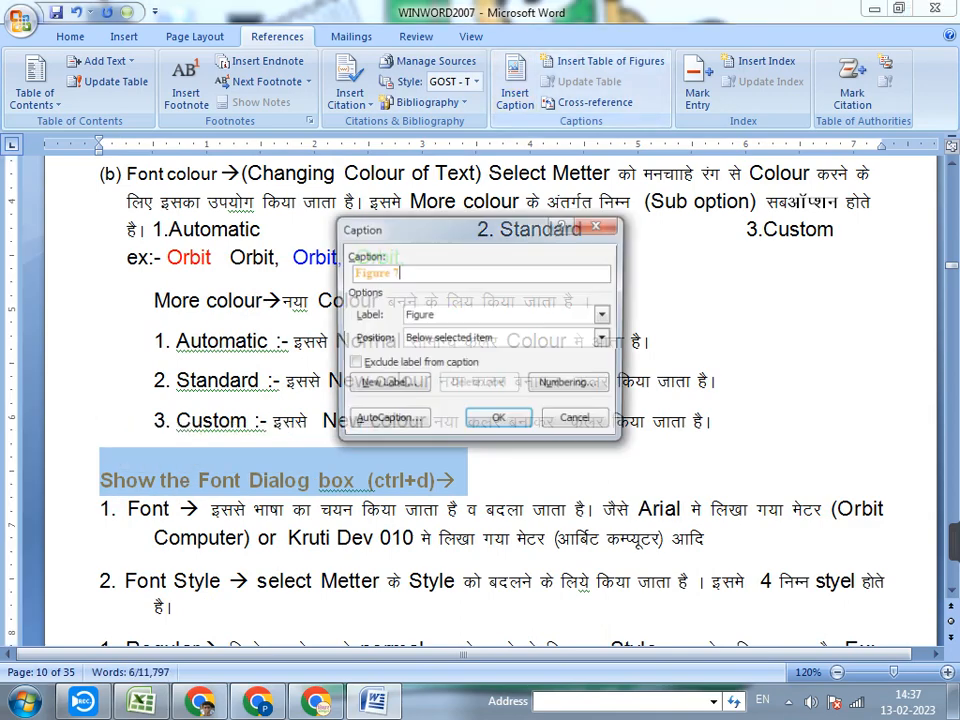
left_click(498, 417)
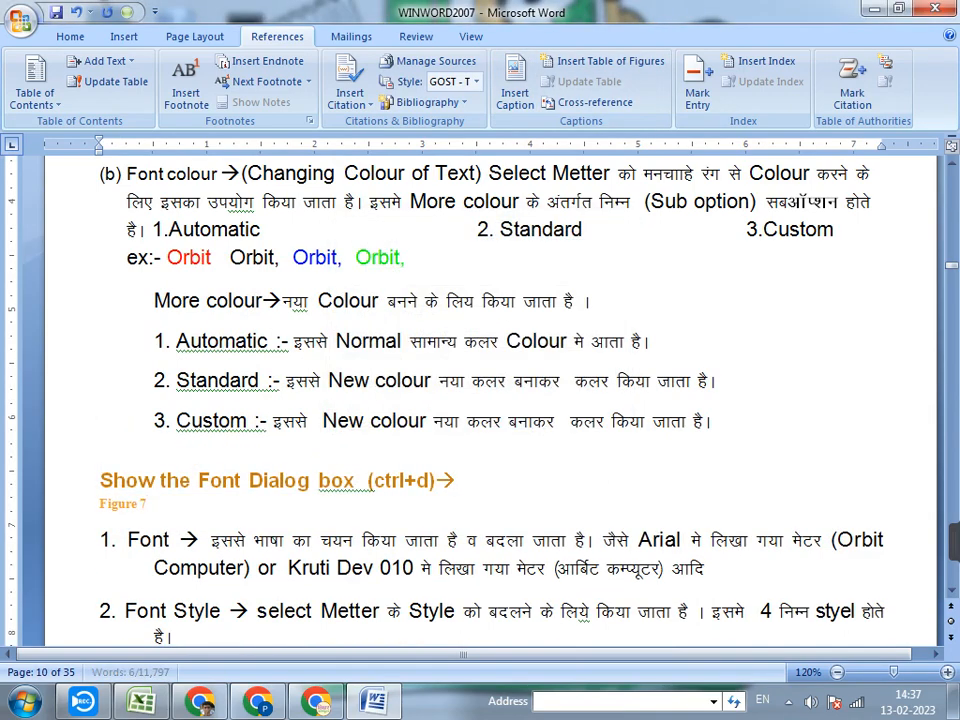
Insert a table of figures below the MS OFFICE title on page 1, using the From template format and the Figure caption label
scroll(490, 400, "down", 5)
scroll(490, 400, "up", 7)
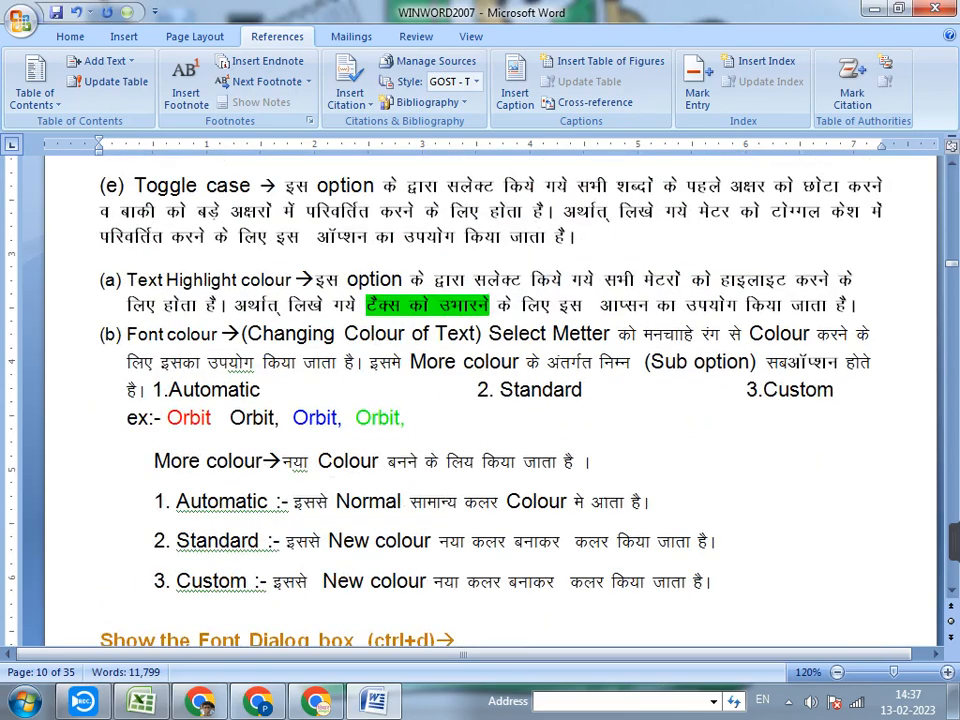
scroll(490, 400, "up", 15)
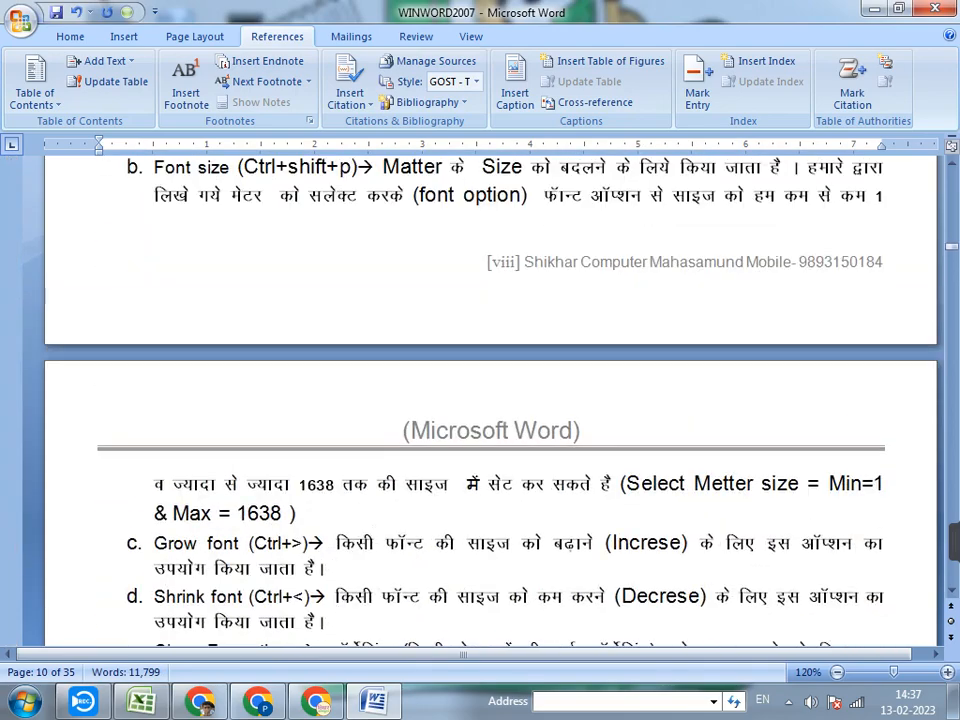
scroll(490, 400, "up", 20)
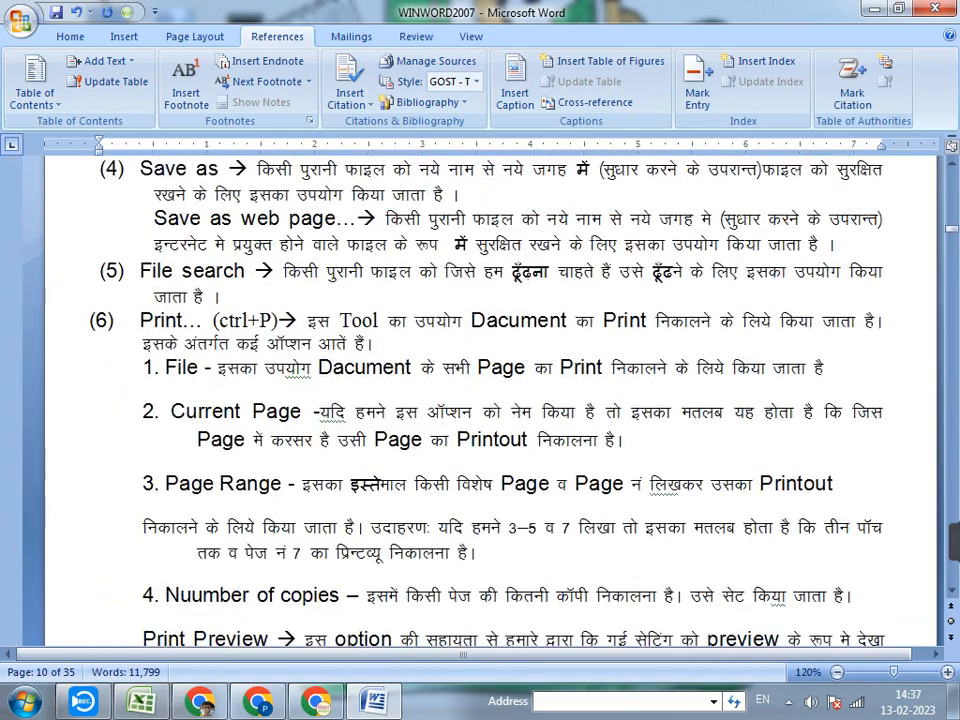
scroll(490, 400, "up", 20)
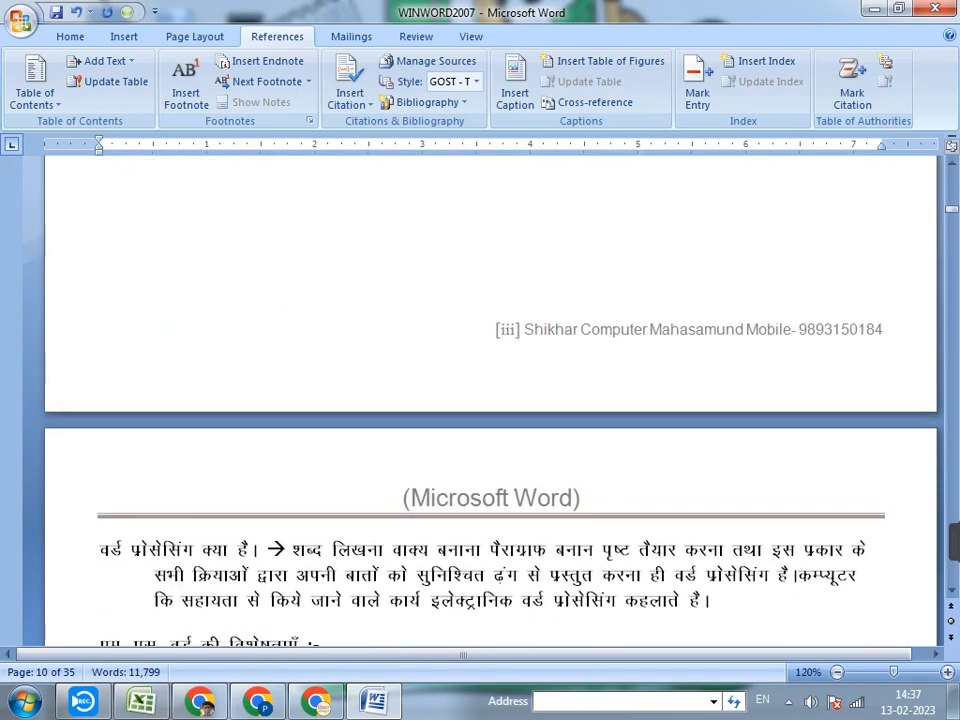
scroll(490, 400, "up", 12)
scroll(490, 400, "up", 20)
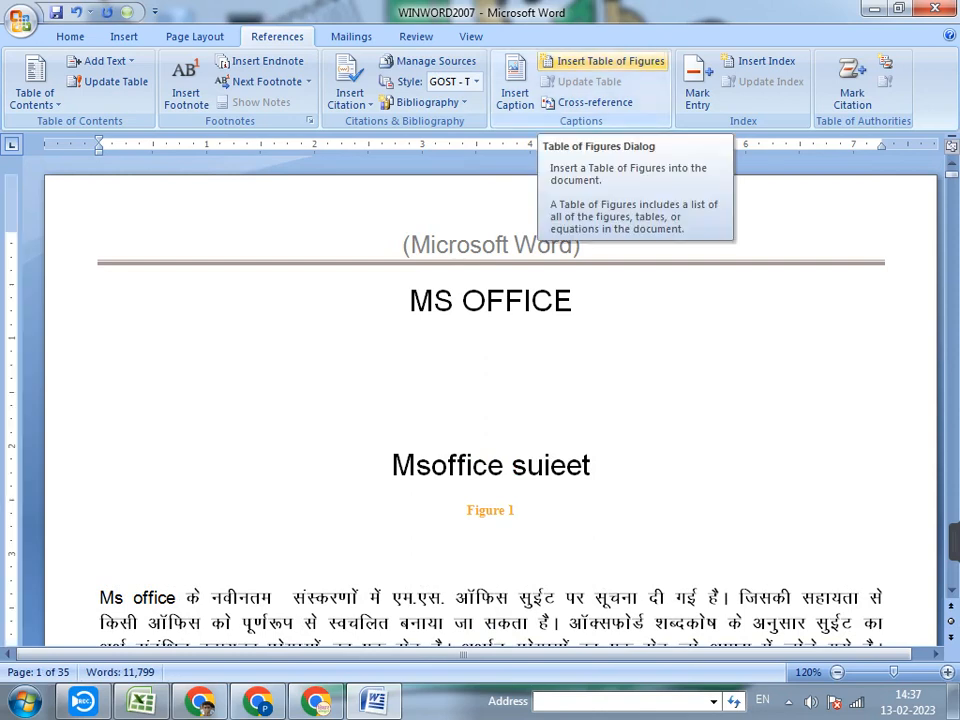
left_click(608, 61)
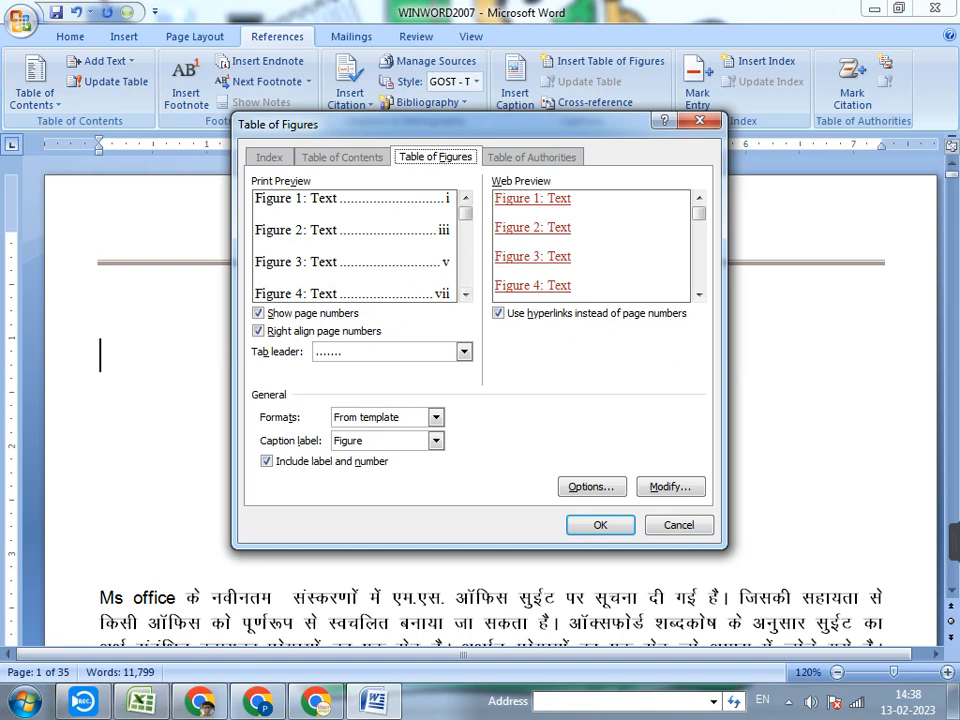
left_click(436, 441)
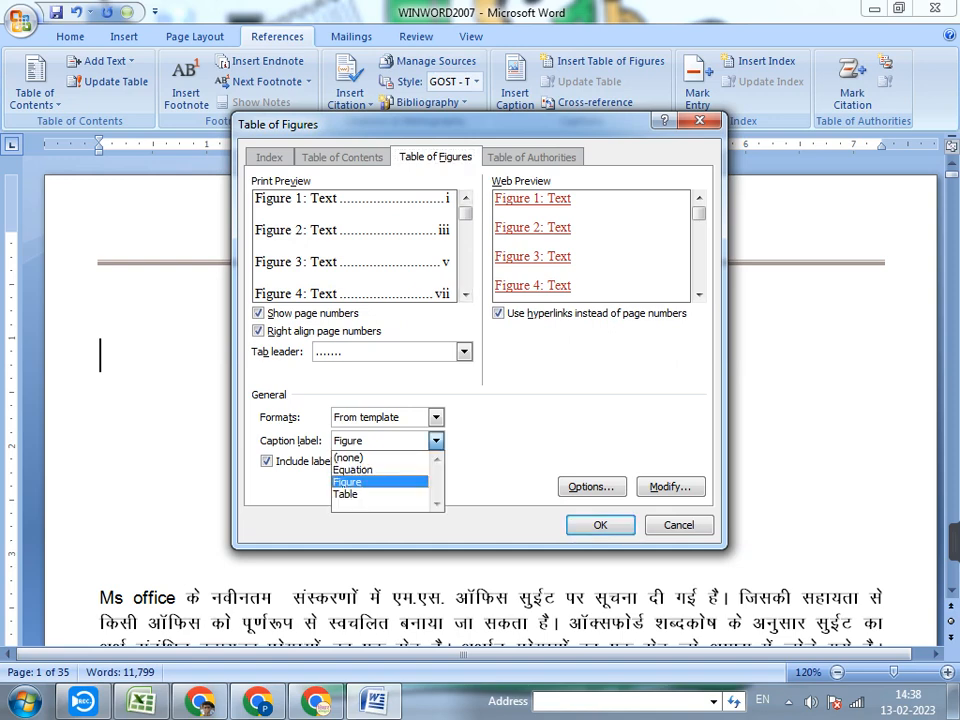
left_click(348, 482)
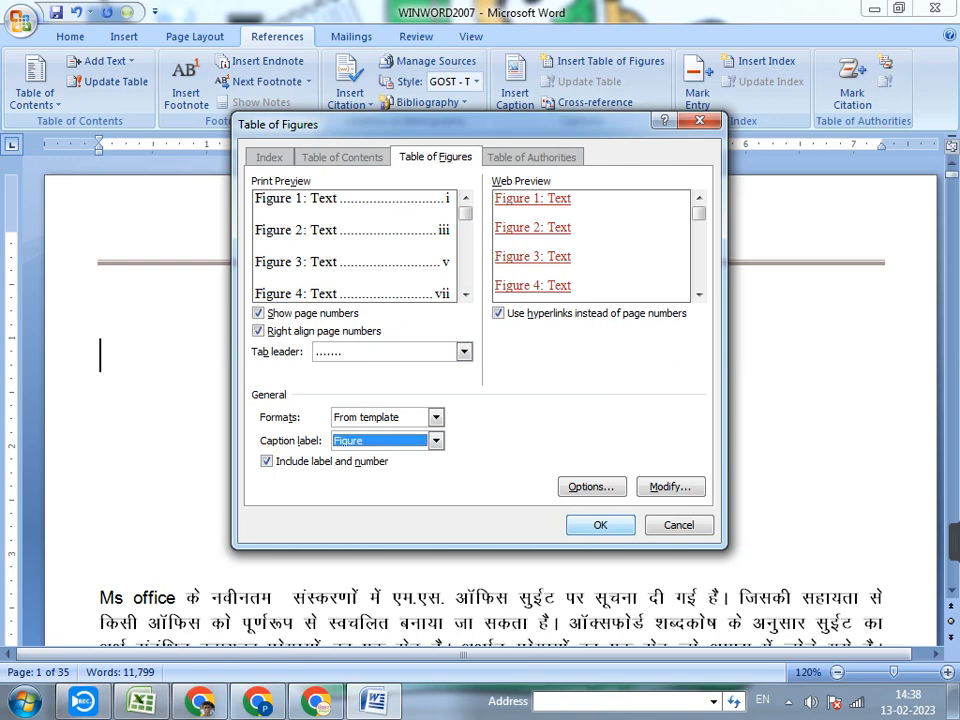
key("Return")
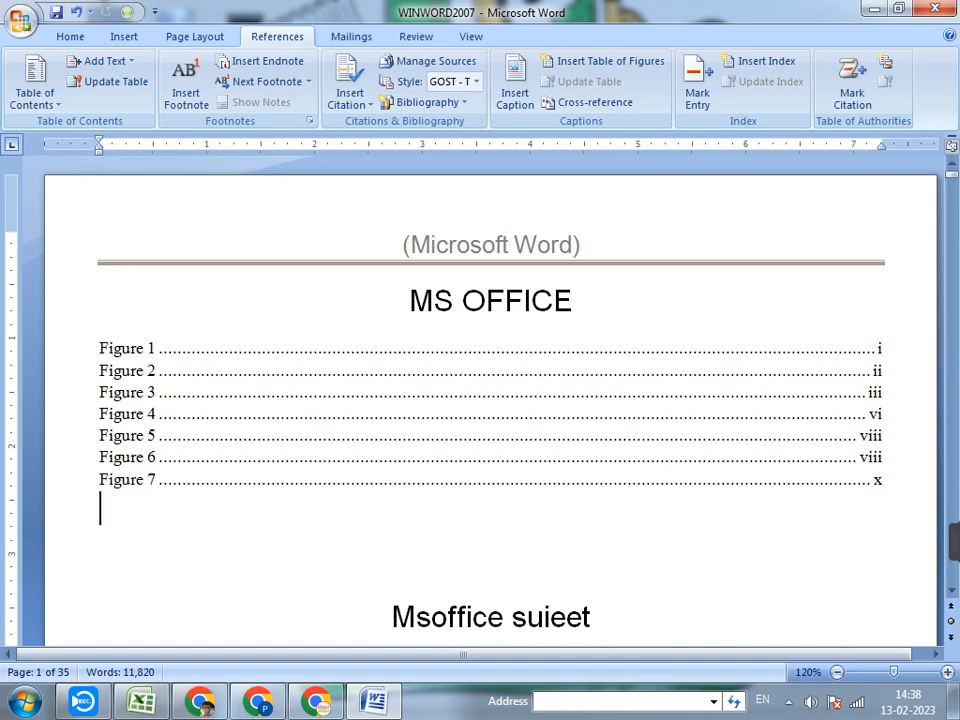
Insert a second table of figures below the first one, using the From template format and the Table caption label
key("Return")
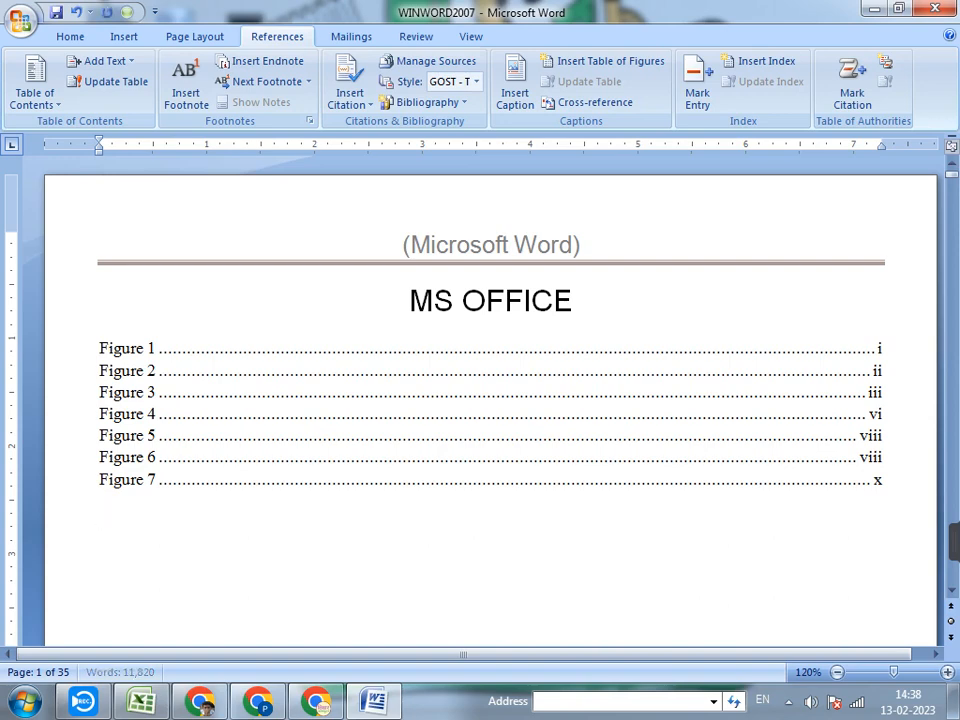
scroll(490, 400, "down", 1)
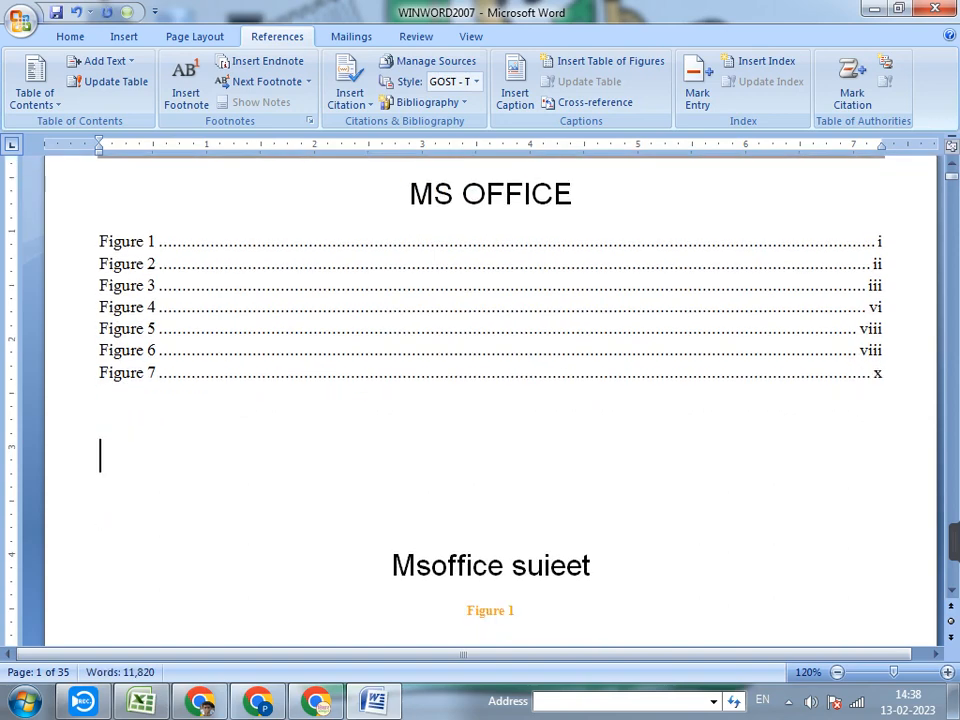
left_click(603, 61)
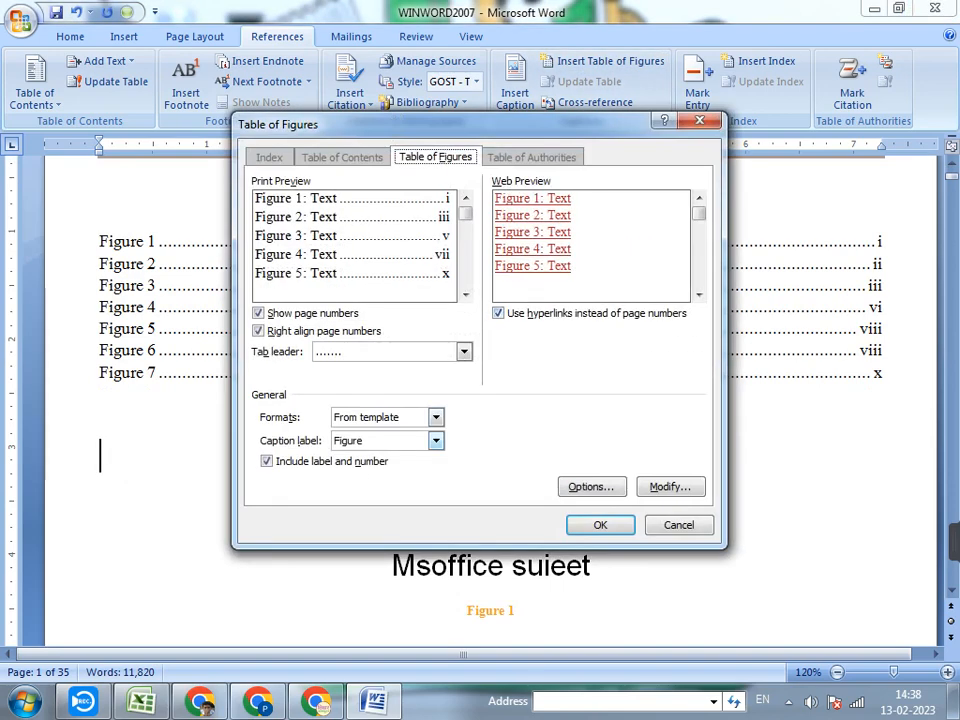
left_click(436, 418)
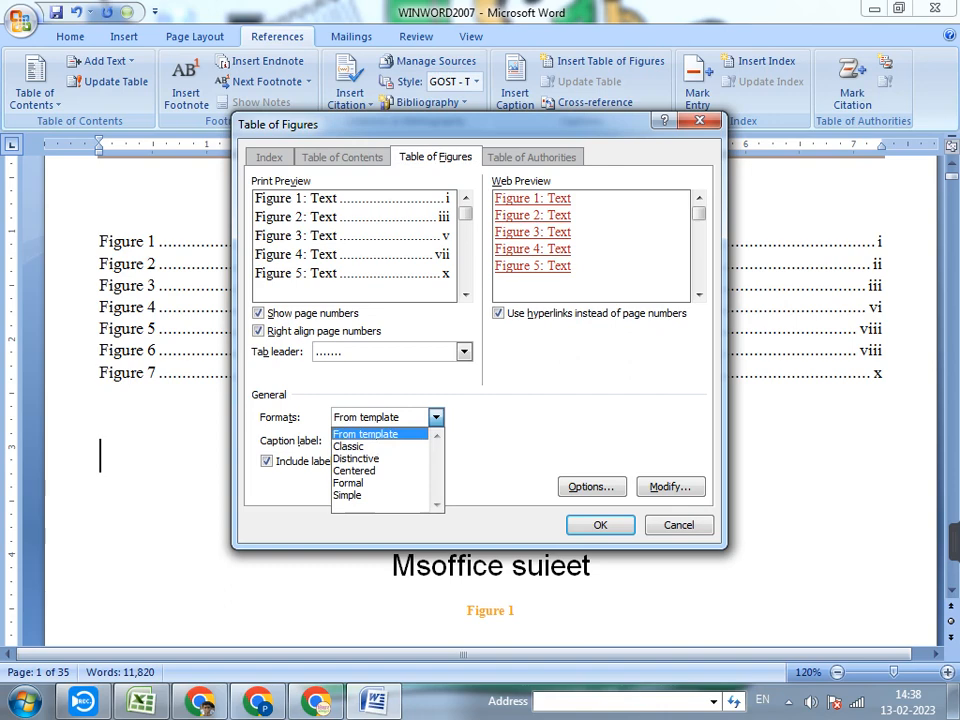
left_click(380, 434)
left_click(436, 441)
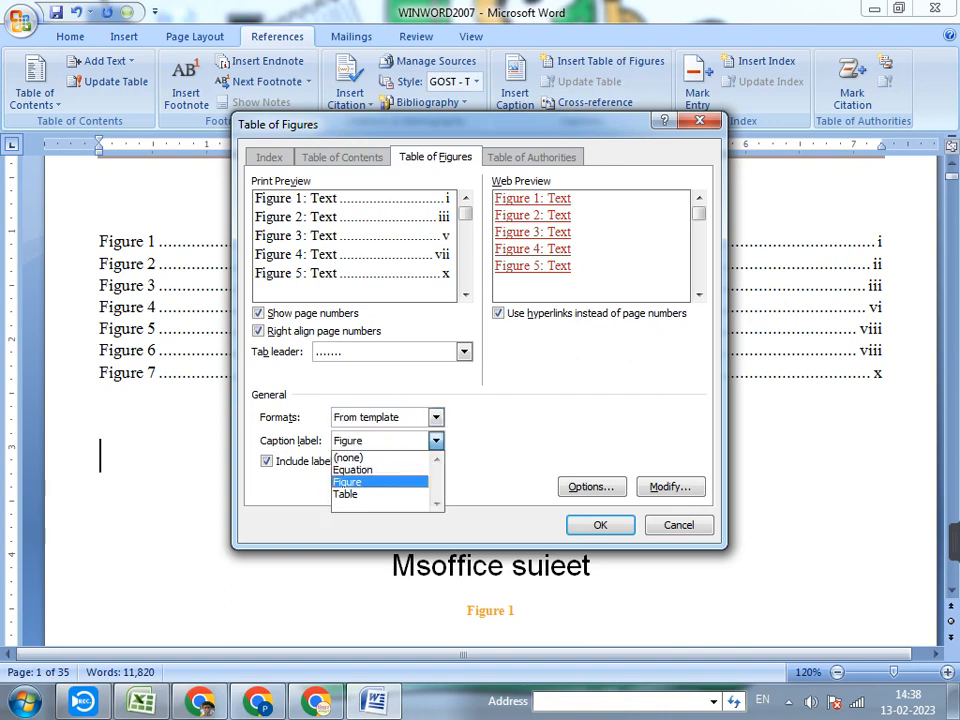
left_click(350, 494)
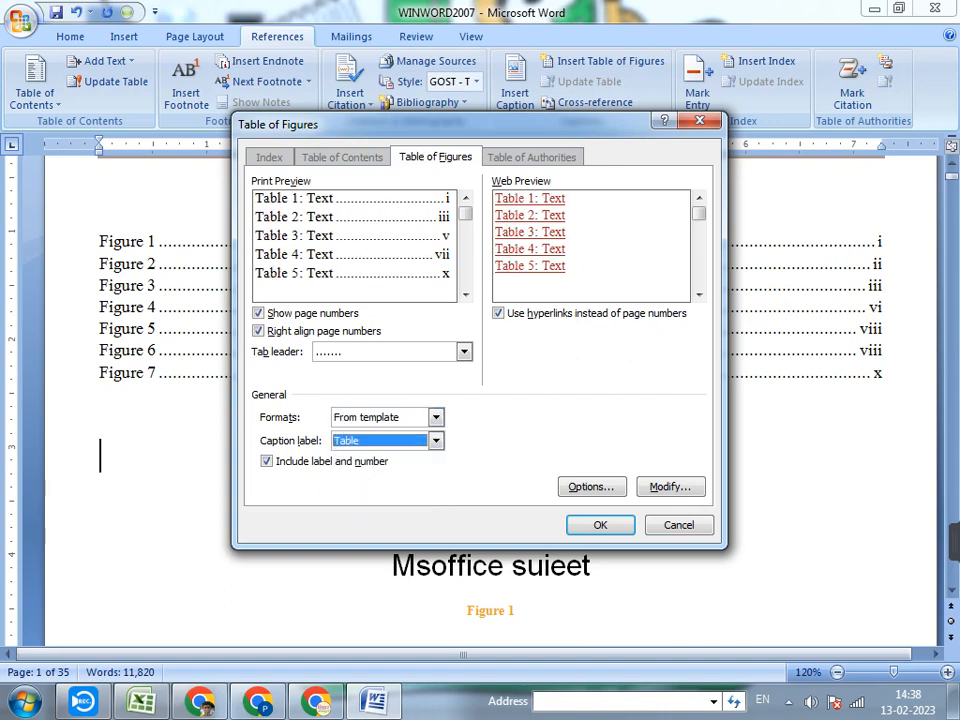
key("Return")
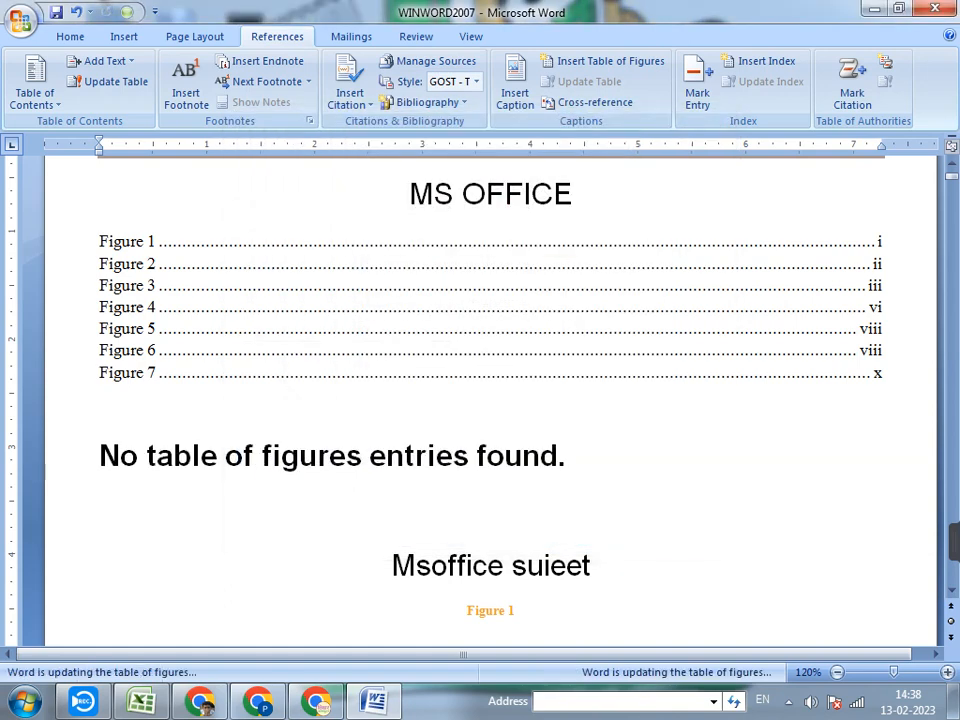
Add a blank line below the second table of figures on page 1
left_click_drag(566, 456, 225, 456)
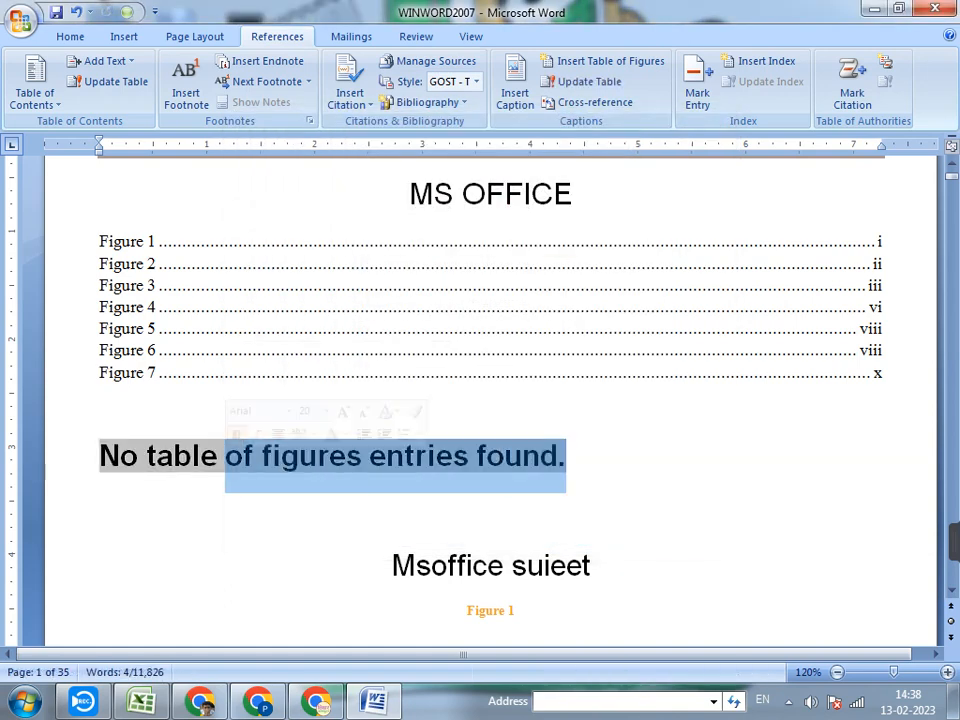
left_click(100, 456)
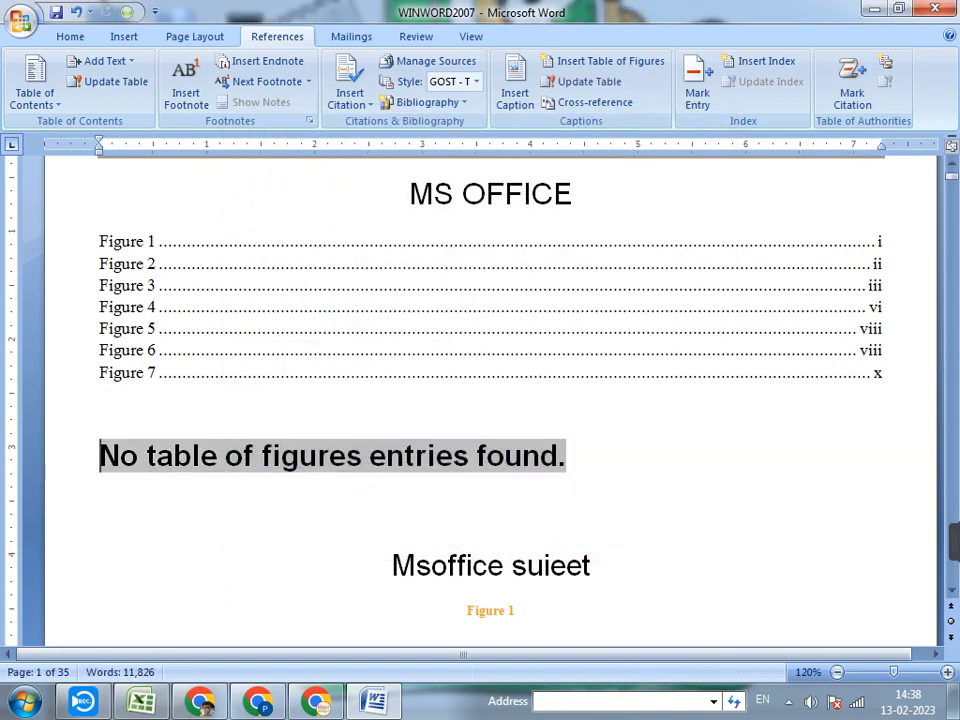
key("End")
key("Return")
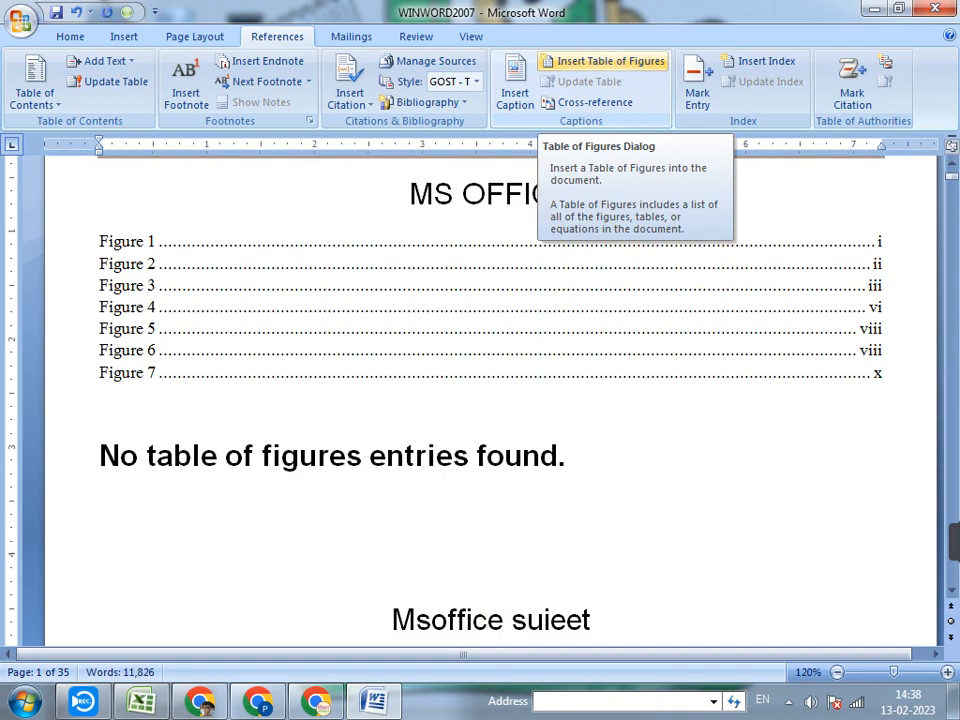
left_click(605, 61)
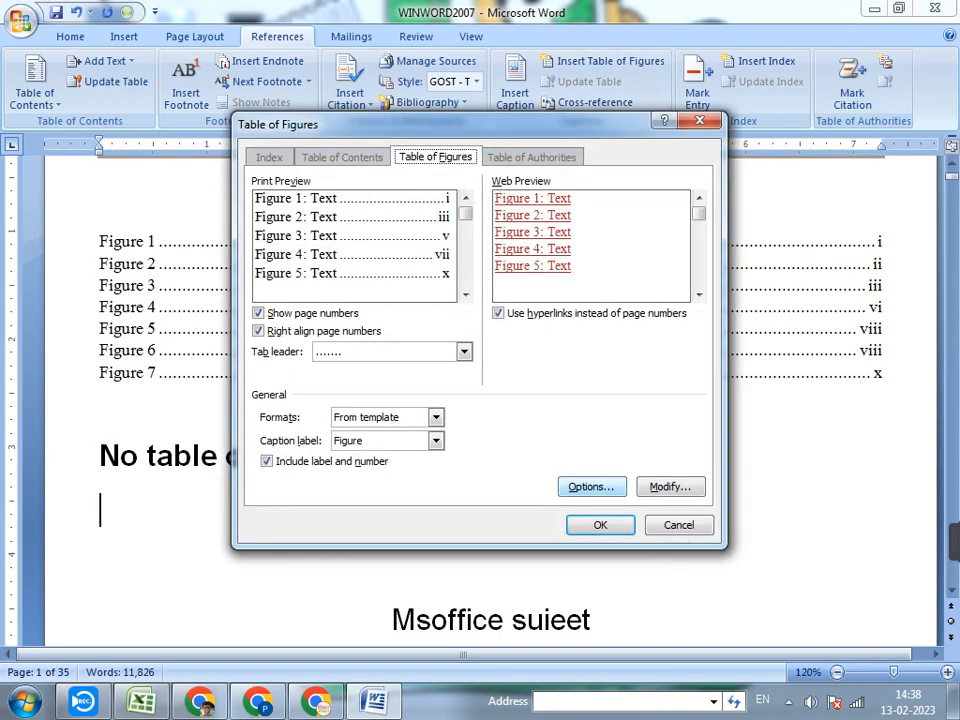
left_click(678, 524)
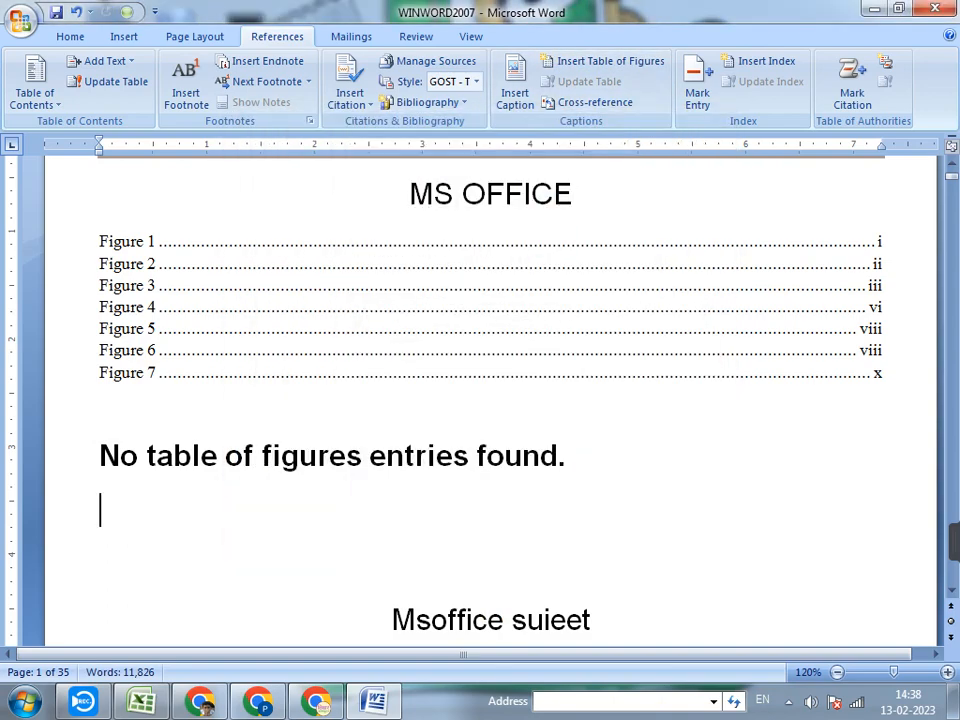
Insert a hyperlinked cross-reference to the entire Figure 1 caption on the blank line below the second table of figures
left_click(590, 102)
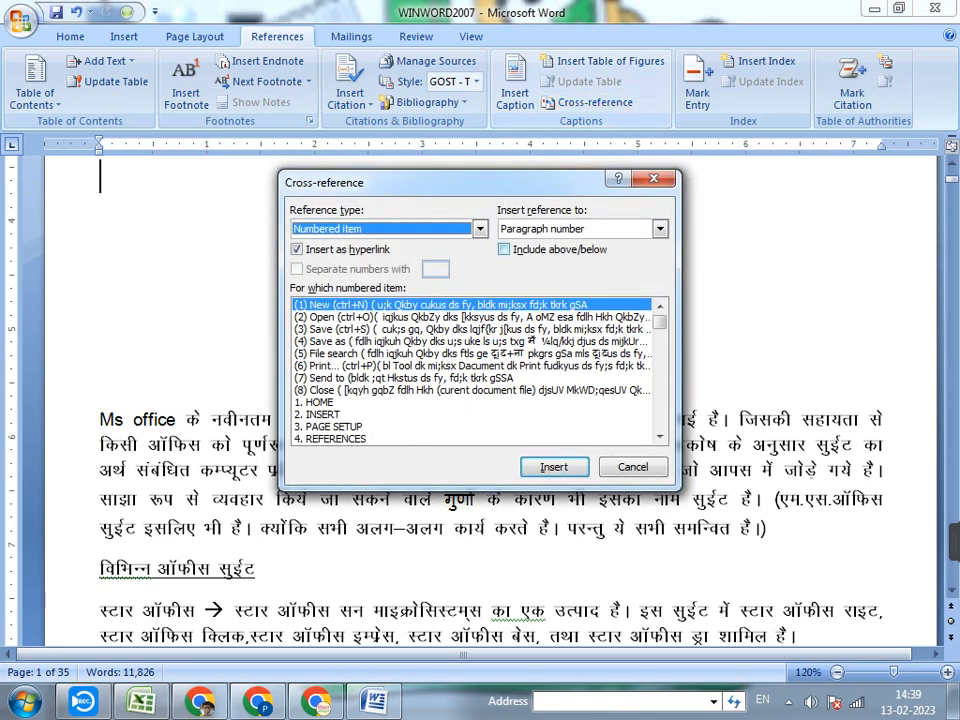
left_click(480, 229)
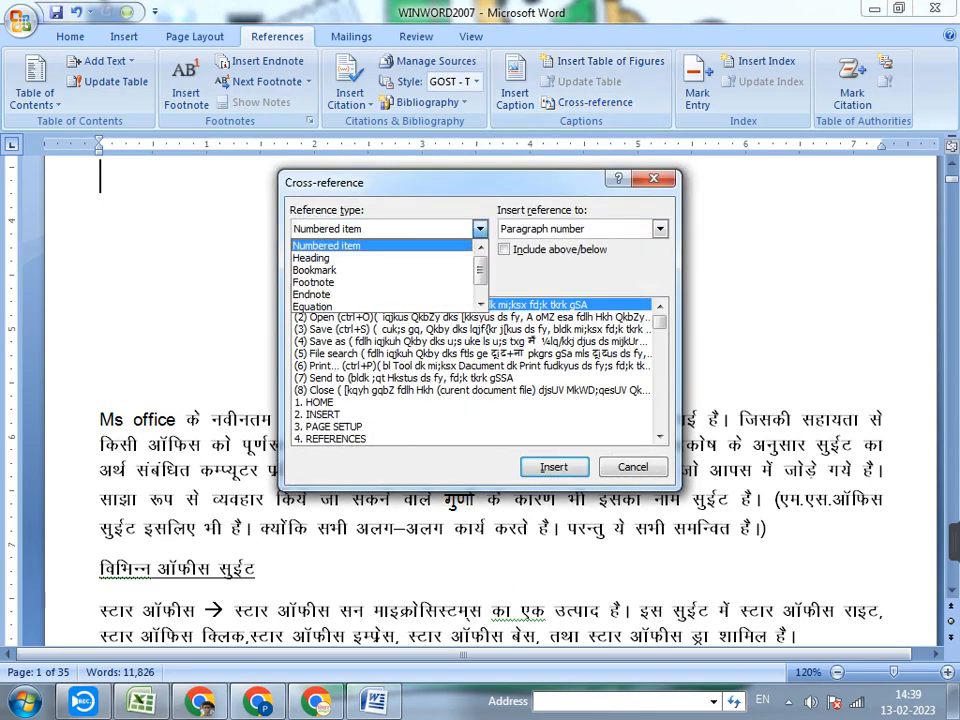
key("Down")
key("Down")
key("Down")
key("Down")
key("Down")
key("Down")
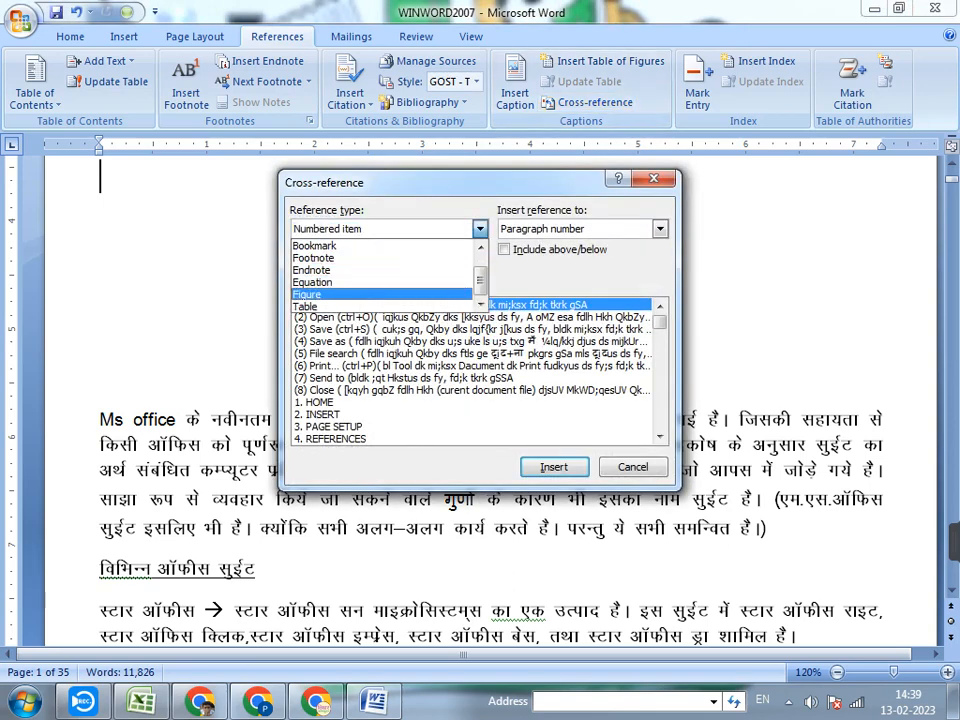
key("Return")
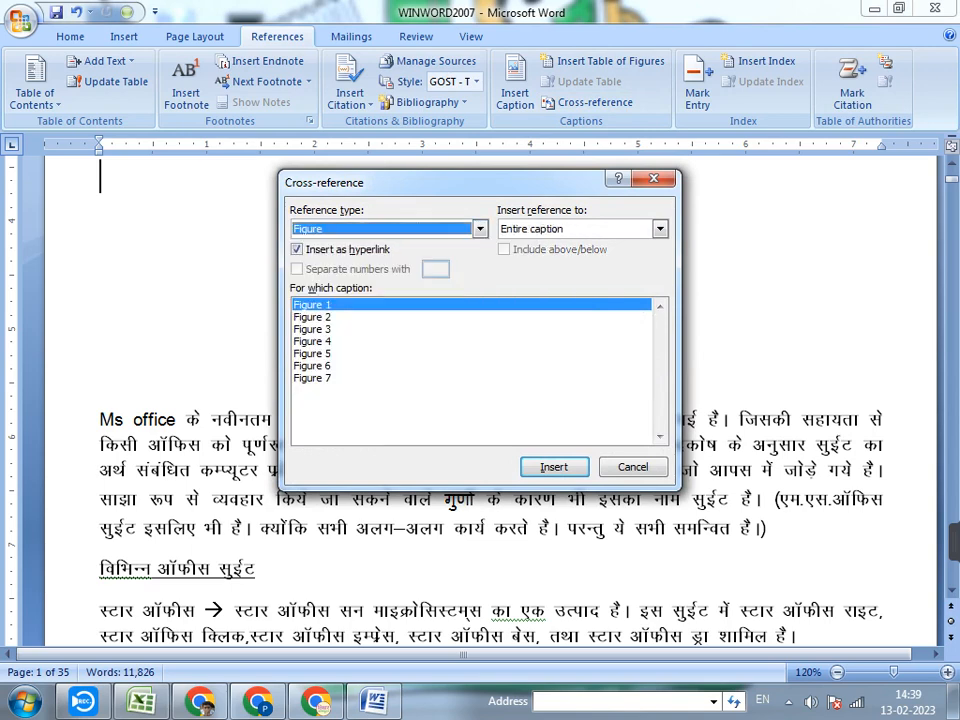
left_click(312, 305)
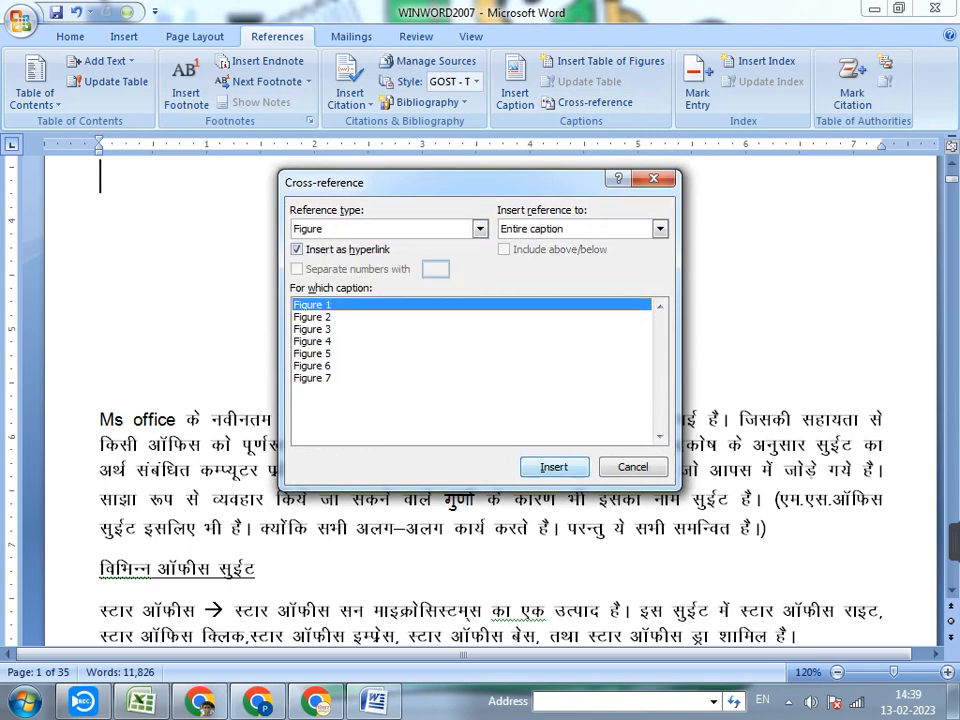
key("Return")
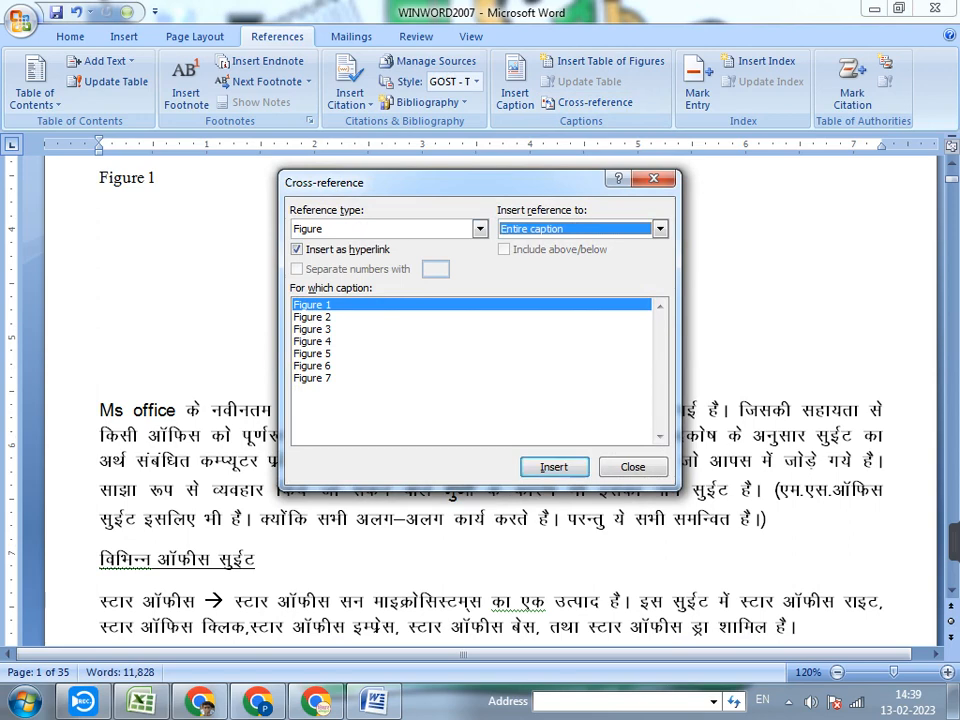
left_click_drag(330, 182, 160, 382)
scroll(490, 400, "up", 3)
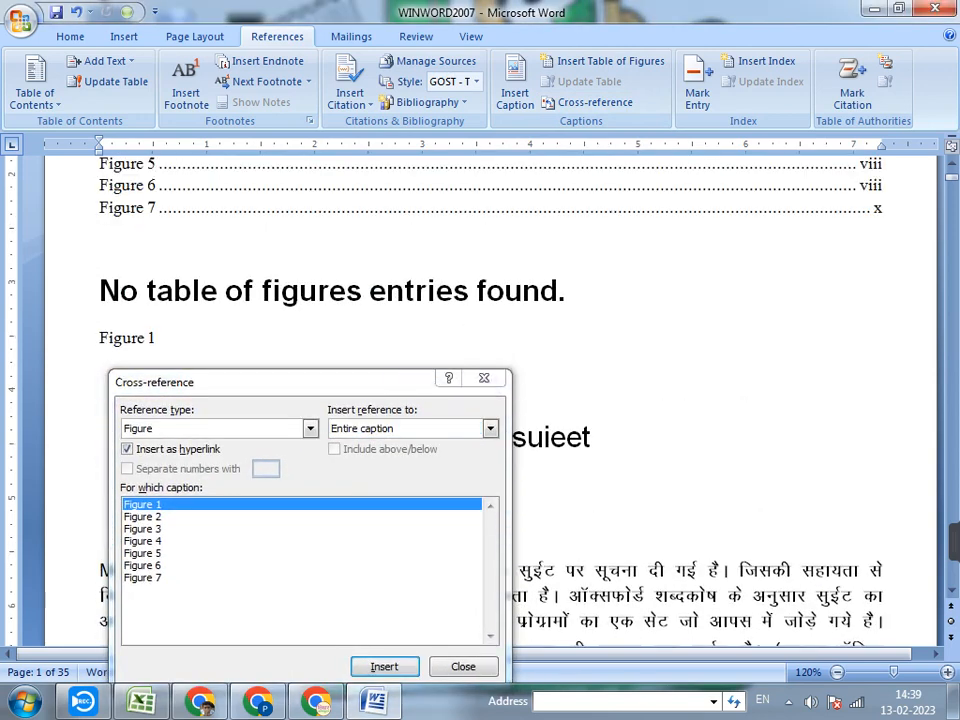
scroll(490, 400, "down", 1)
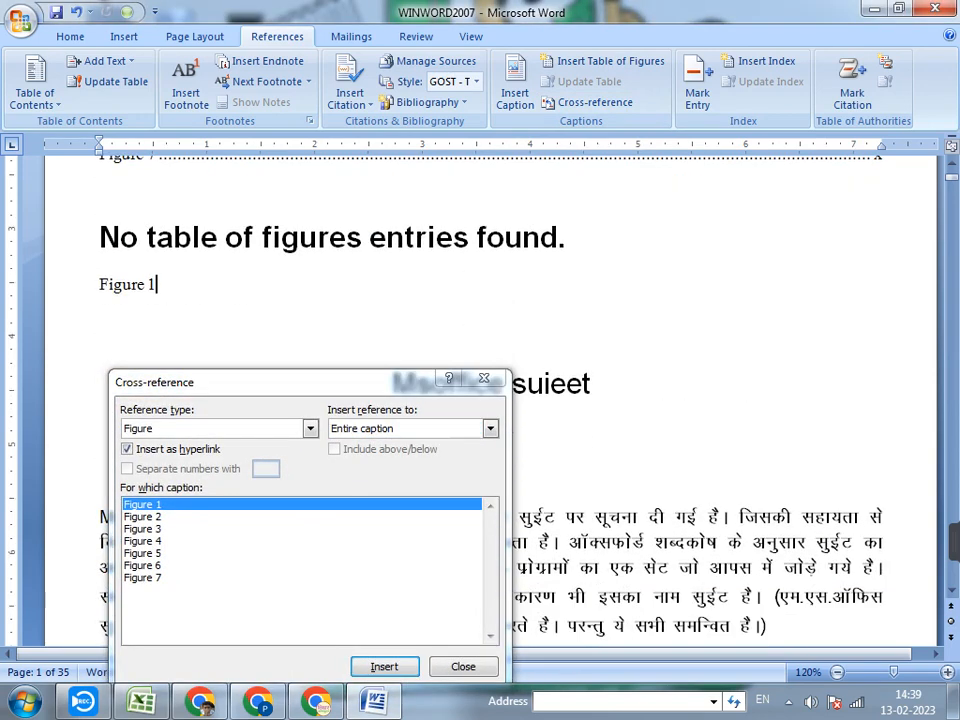
left_click(484, 378)
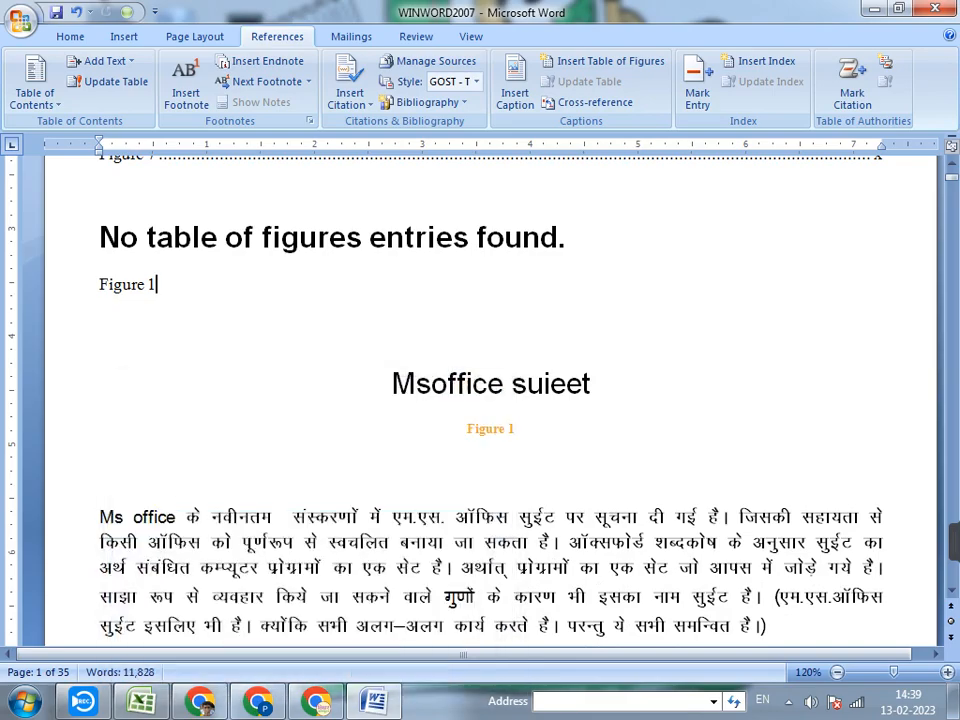
Place the cursor at the end of the definition paragraph under the Msword heading on page 3 and switch the input language to Hindi
scroll(484, 378, "down", 5)
scroll(490, 400, "down", 20)
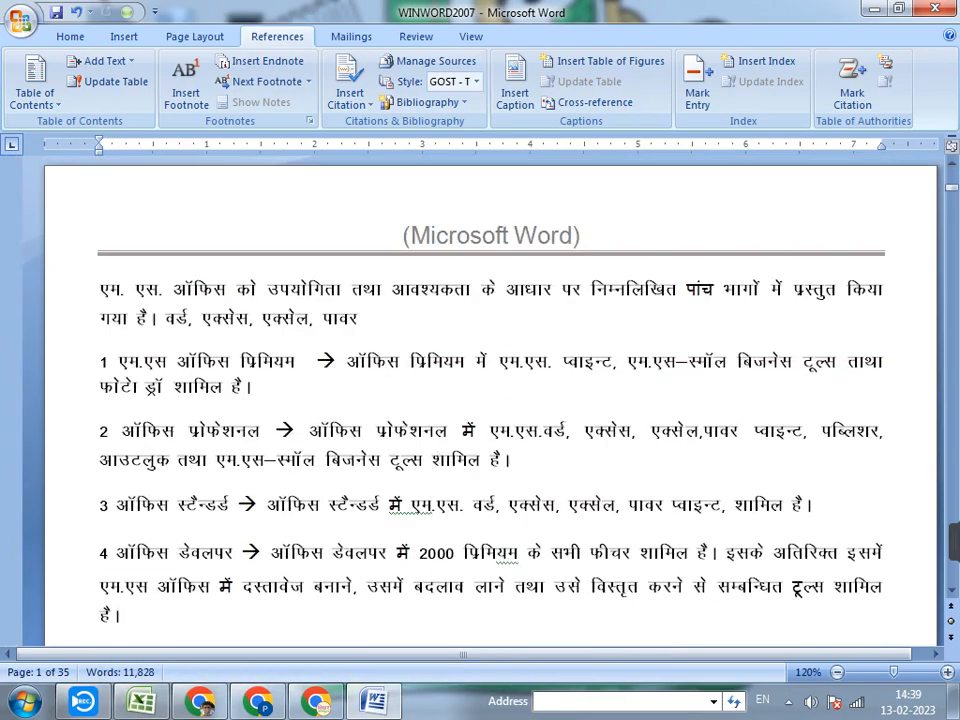
scroll(490, 400, "down", 19)
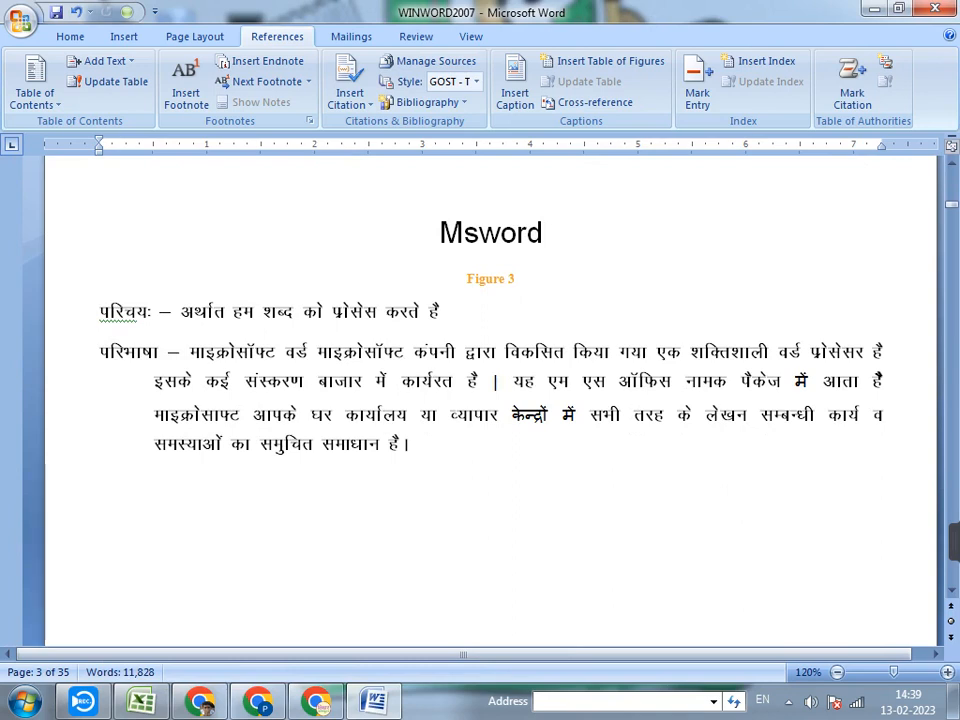
left_click(411, 444)
key("ctrl+z")
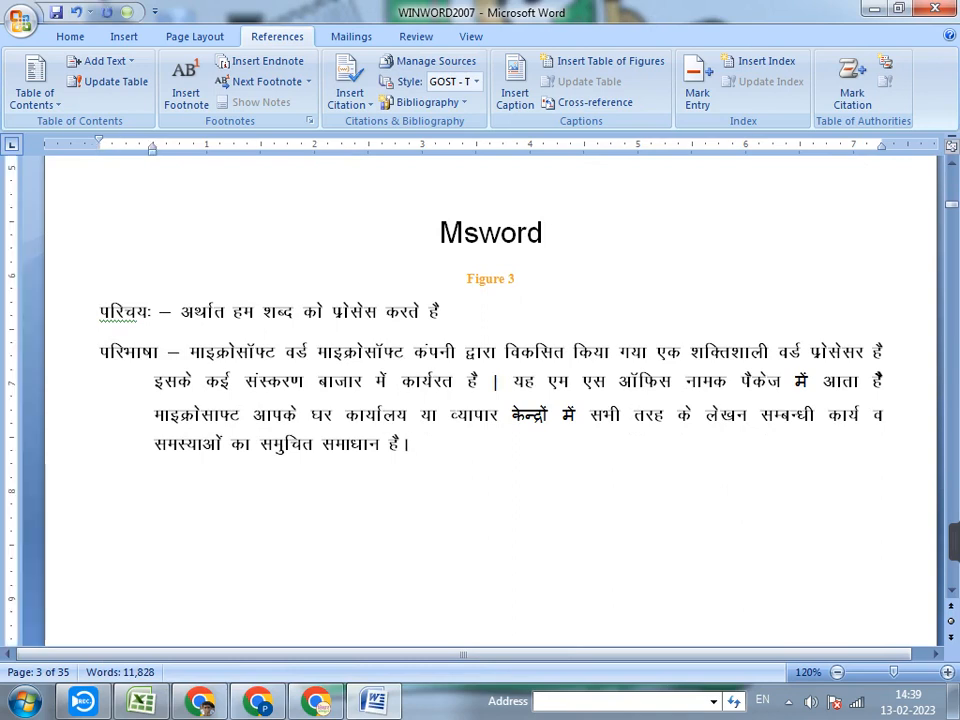
key("BackSpace")
key("BackSpace")
type("तम")
key("BackSpace")
key("BackSpace")
key("alt+shift")
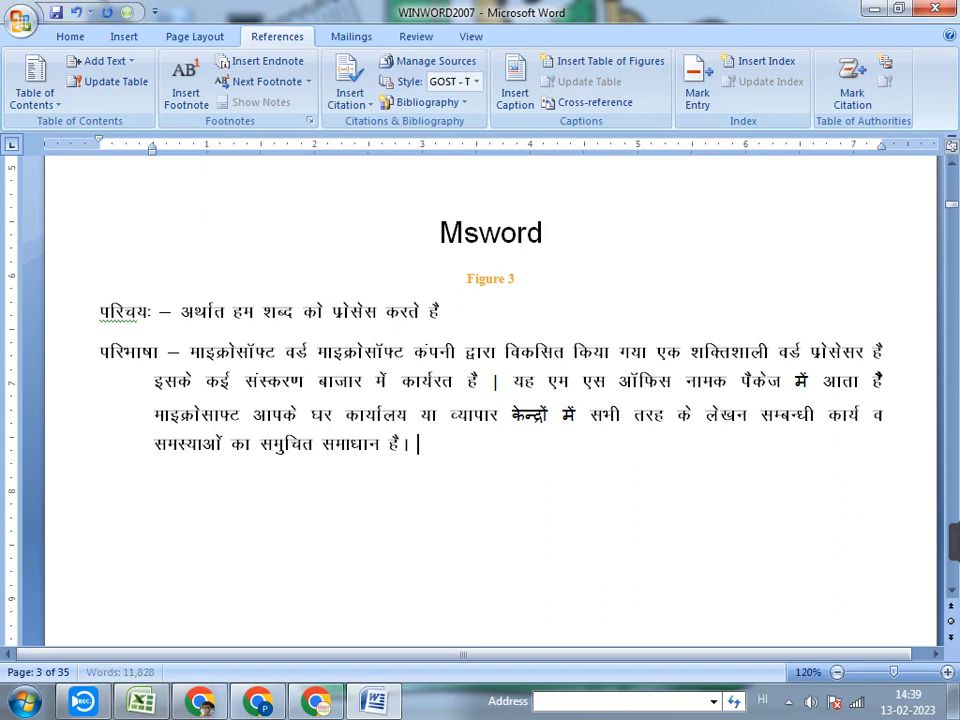
Start a new Hindi sentence at the end of the Msword definition paragraph with "yयदि आपको अधिक जानकरी"
type("yyadi")
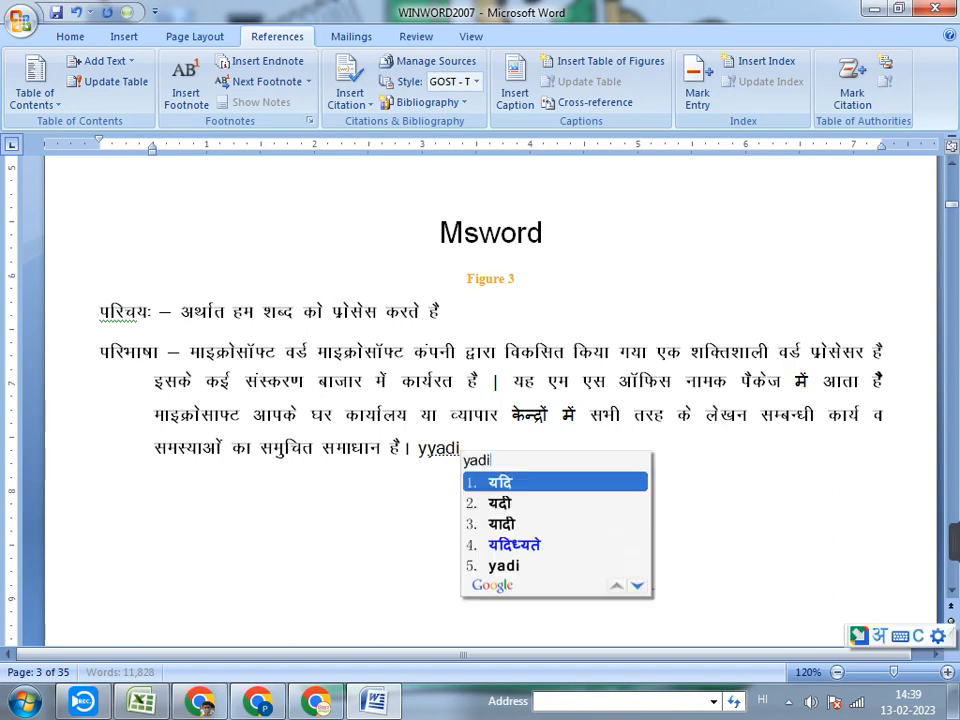
key("space")
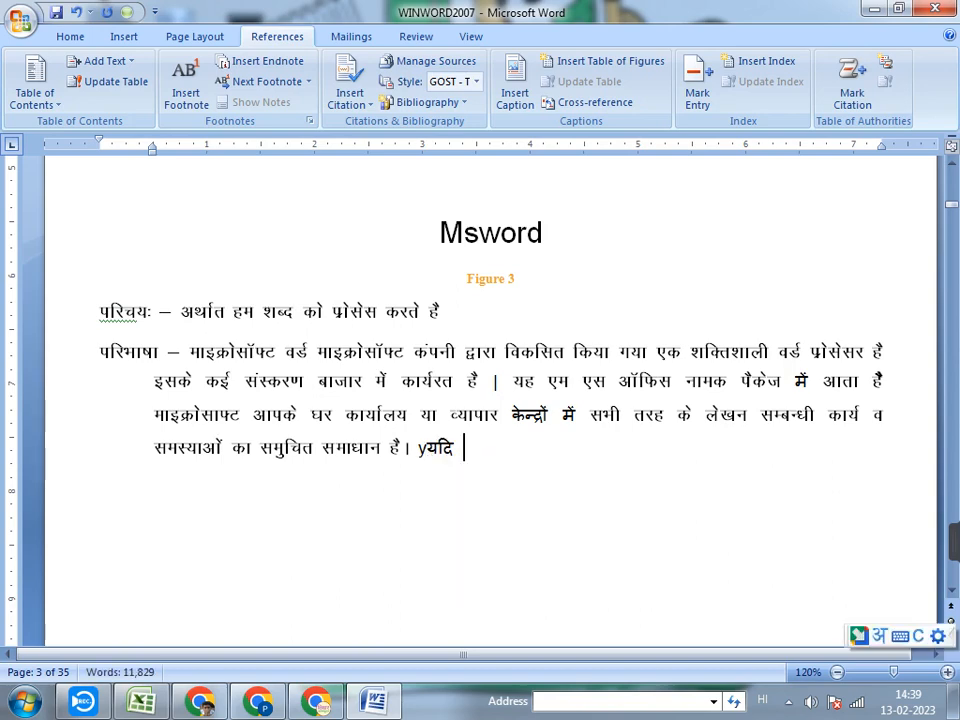
type("aapko")
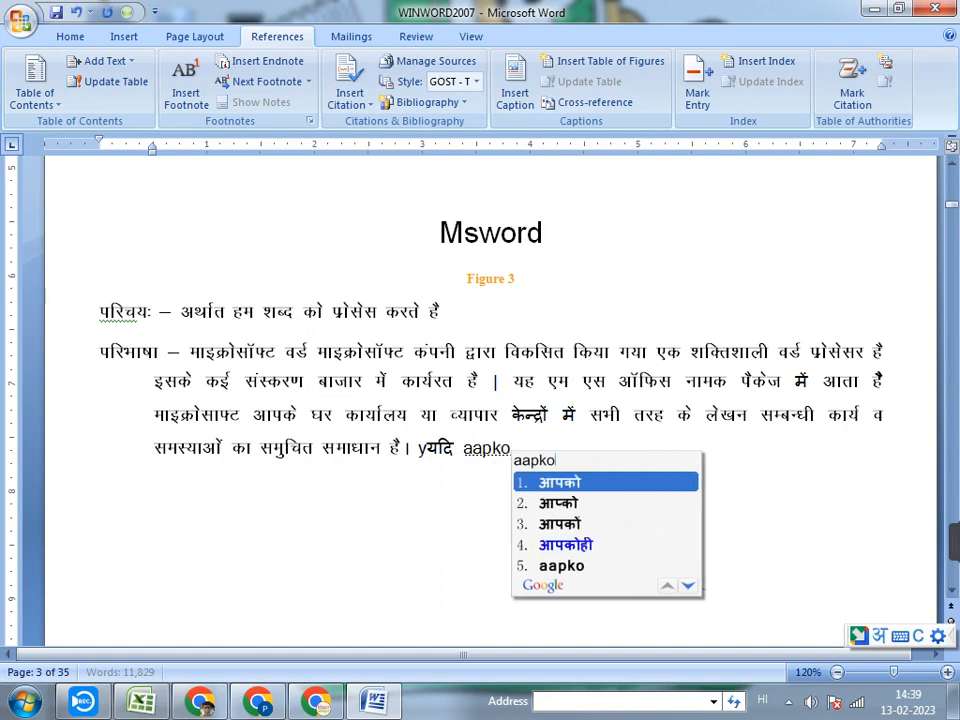
key("space")
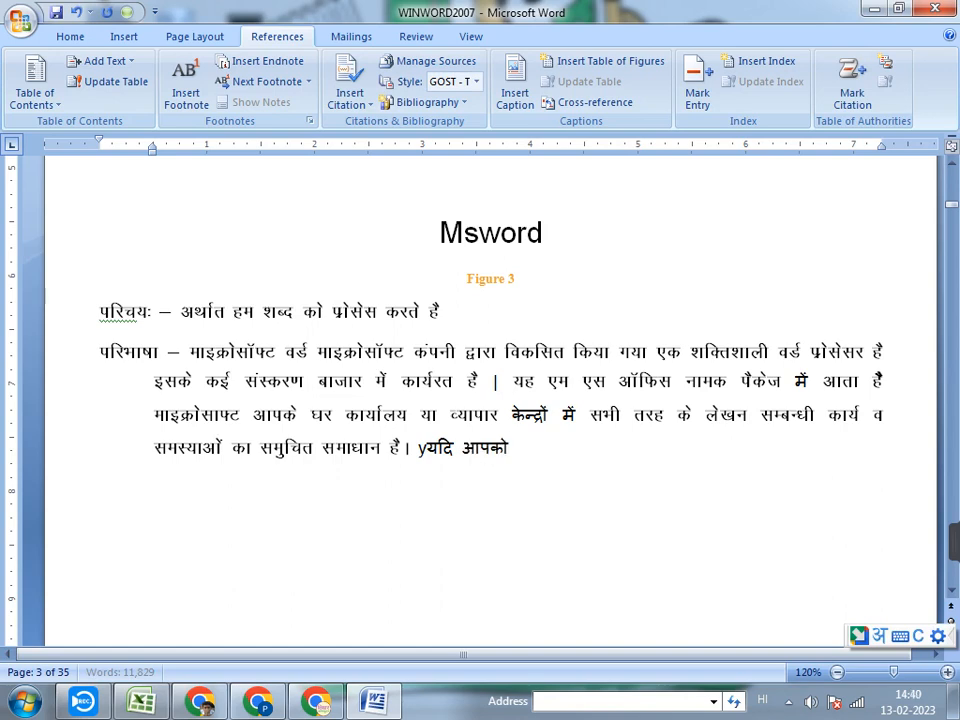
type("adhik")
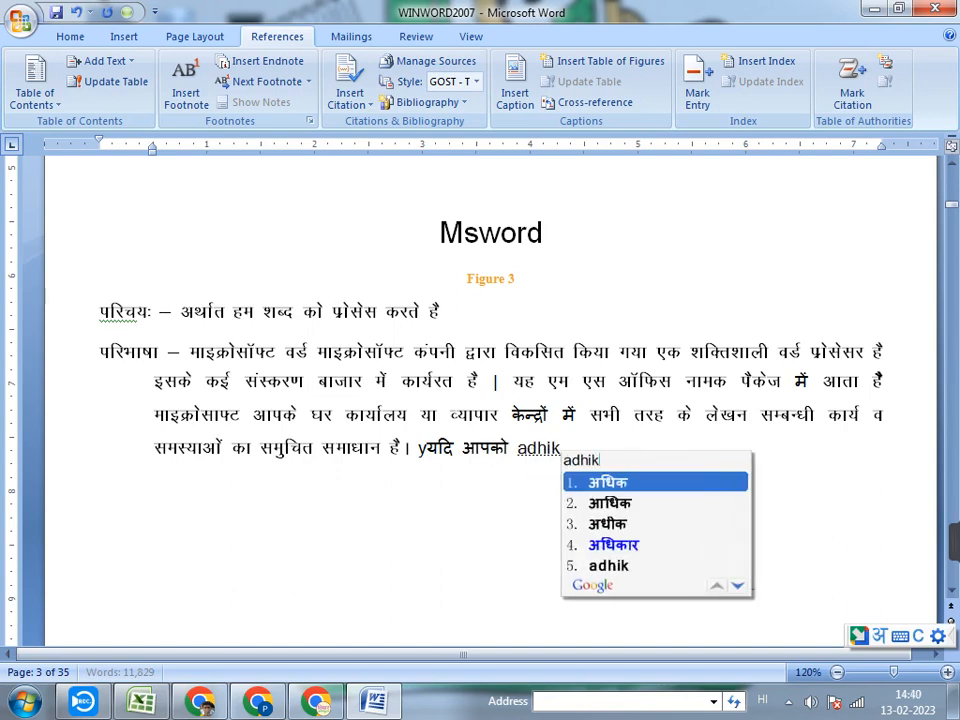
key("space")
type("jankri")
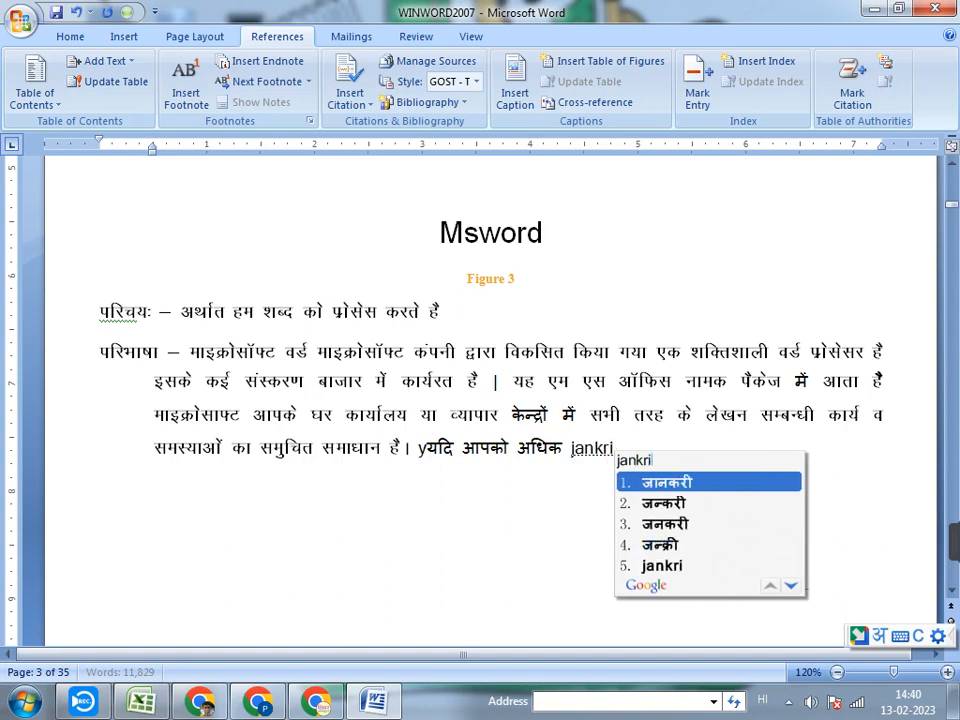
key("space")
Continue the Hindi sentence in the Msword definition paragraph with "चाहिए तो इस"
type("cha")
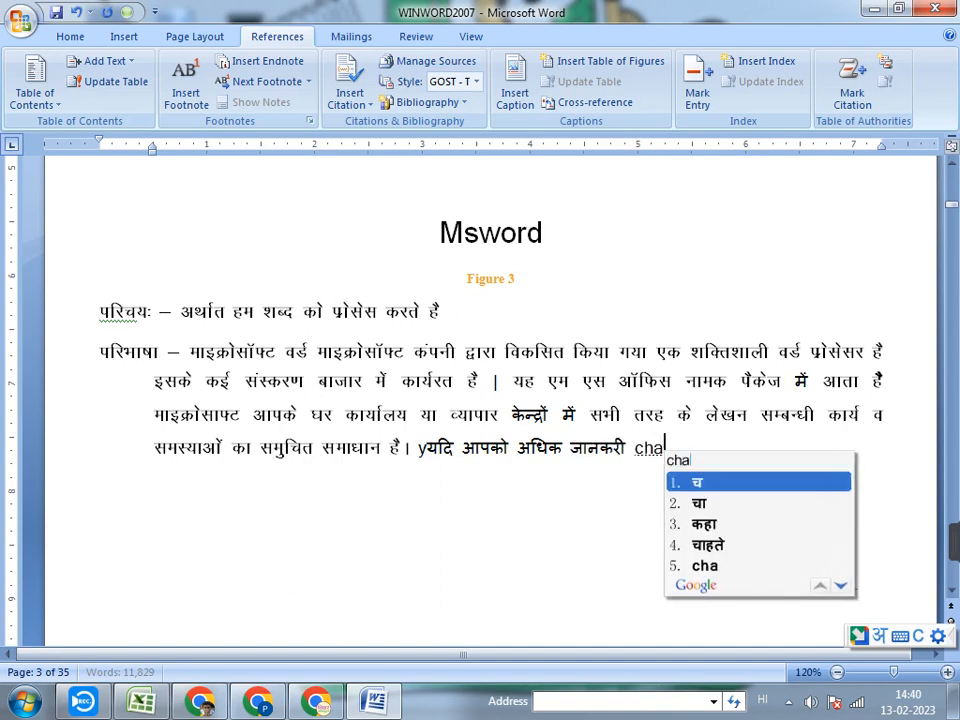
type("ahite")
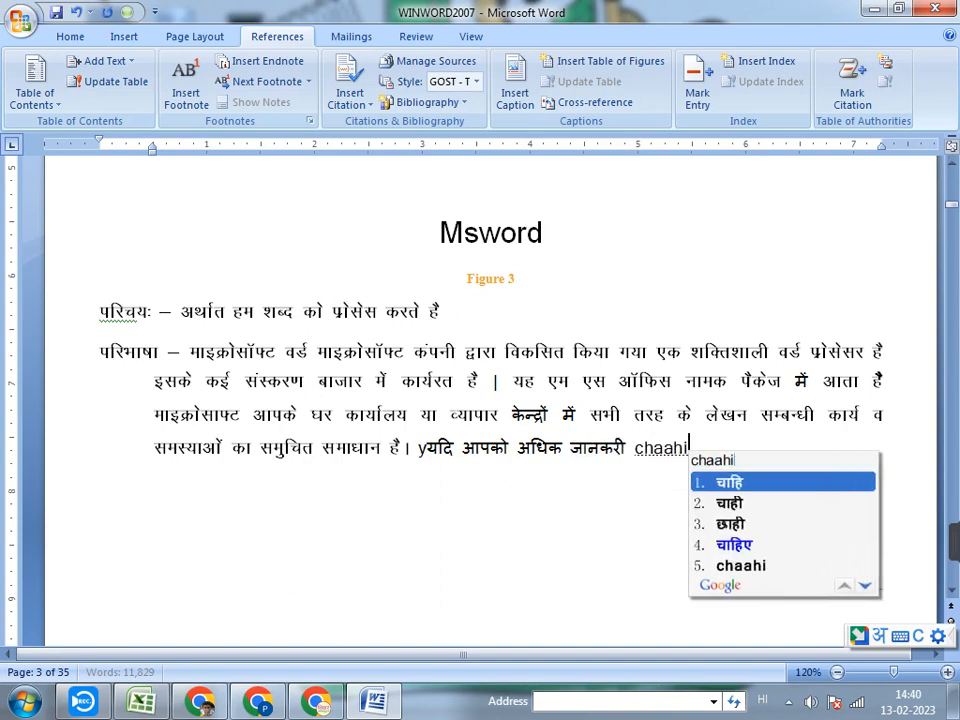
key("BackSpace")
key("BackSpace")
type("ye")
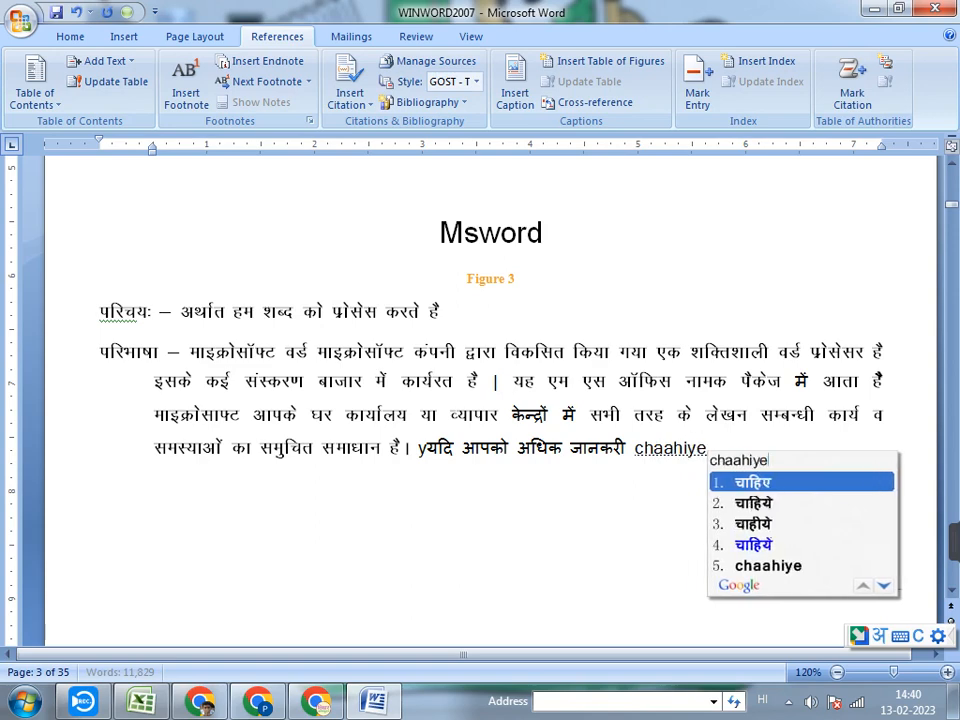
key("space")
type("to")
key("space")
type("t")
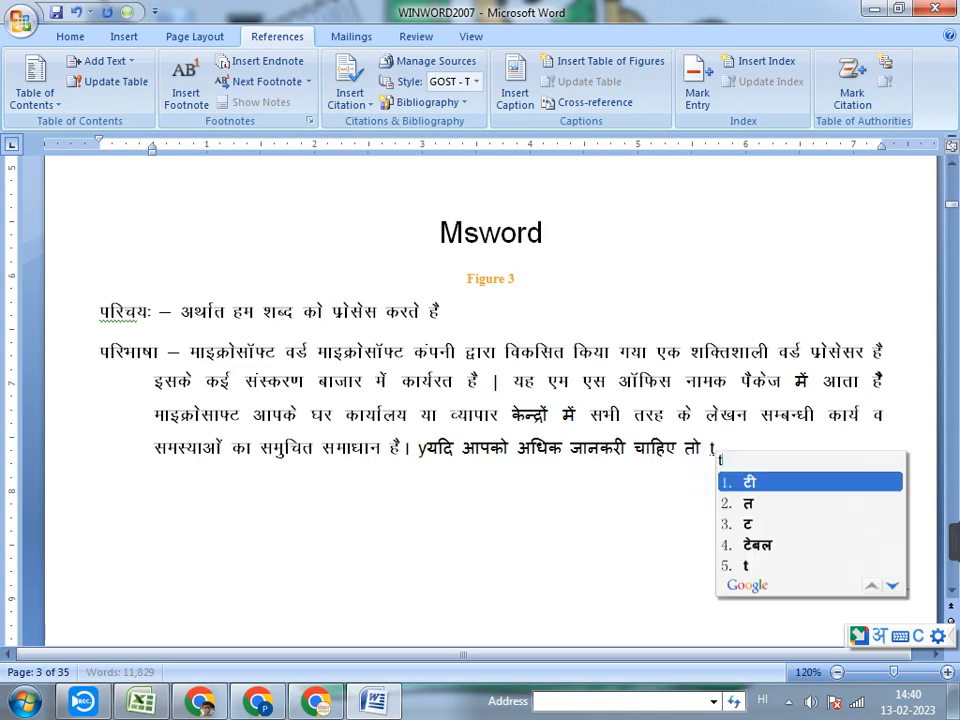
key("BackSpace")
type("is")
key("space")
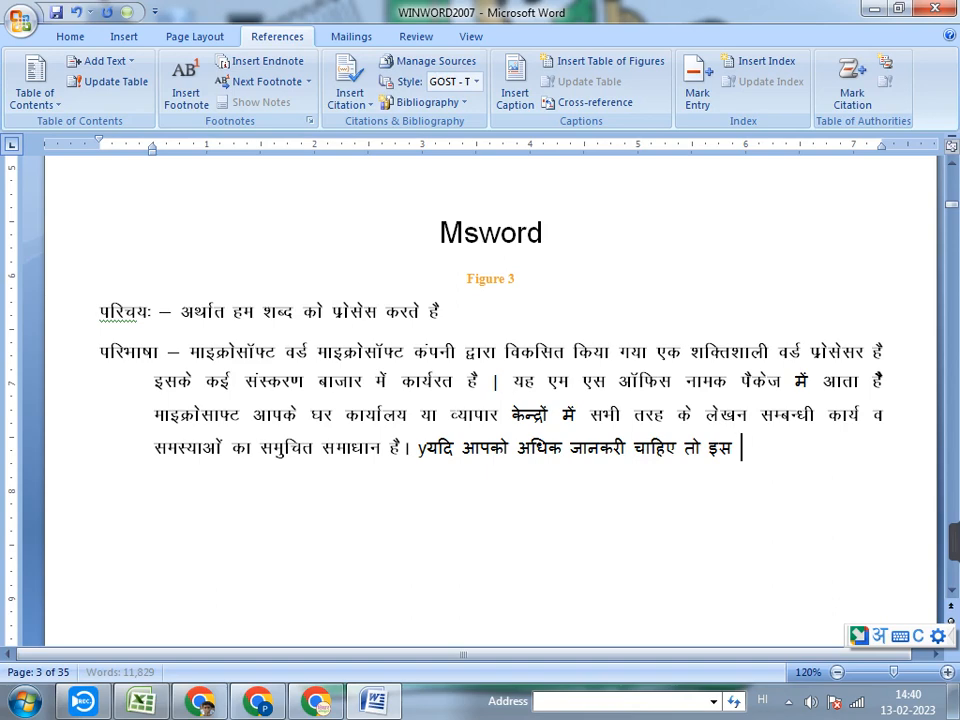
Complete the Hindi sentence in the Msword definition paragraph with "फिगर पर क्लीक करे"
type("figa")
key("BackSpace")
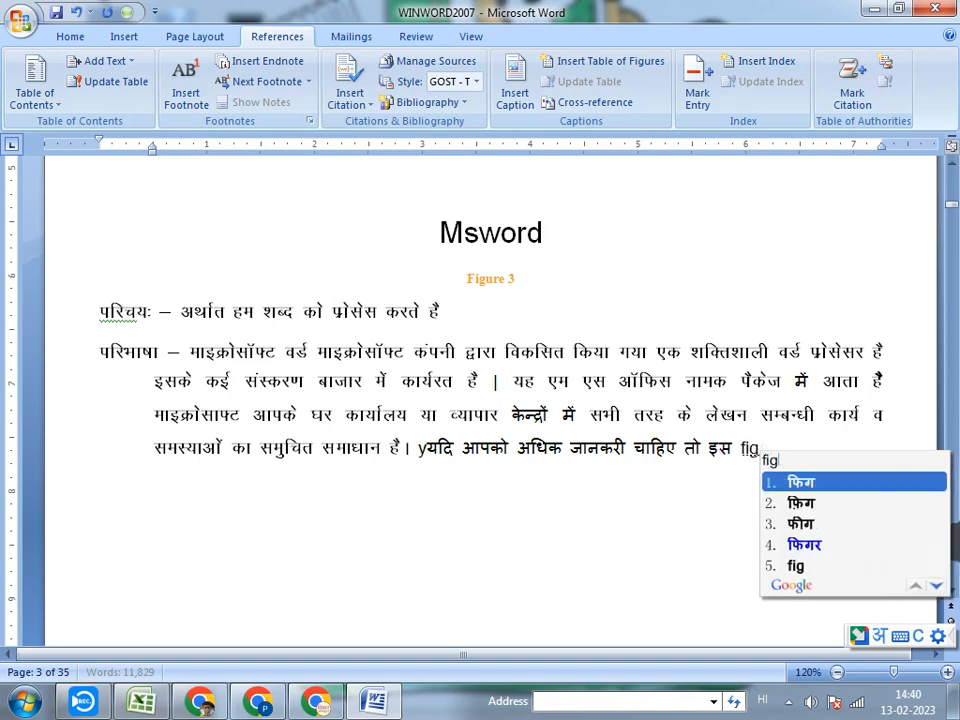
type("ure")
key("space")
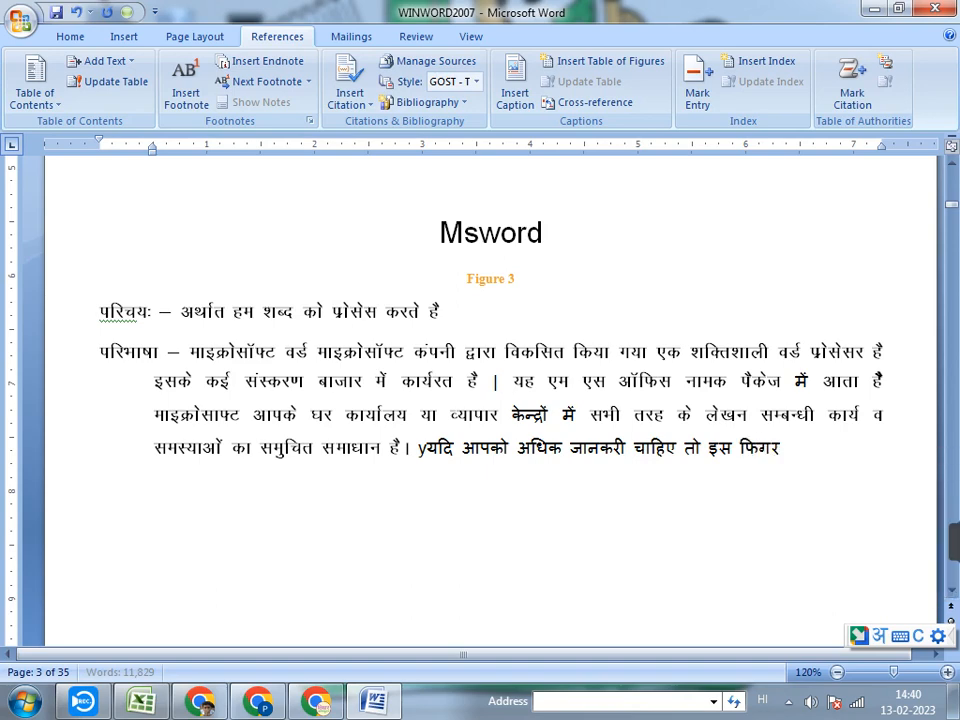
type("par")
key("space")
type("k")
key("BackSpace")
type("ch")
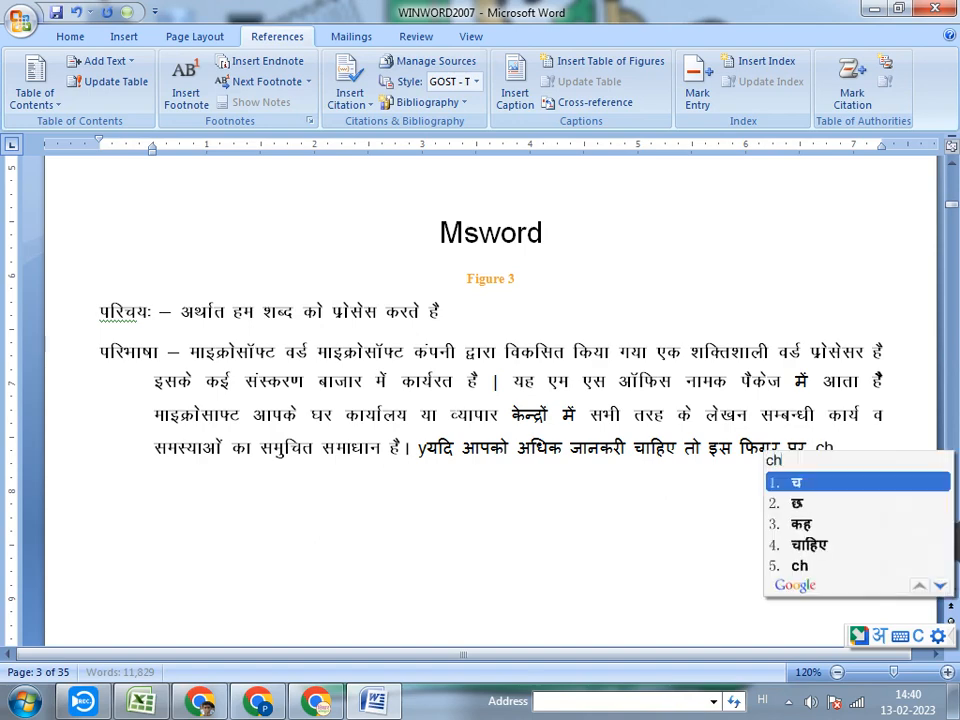
key("BackSpace")
type("lik")
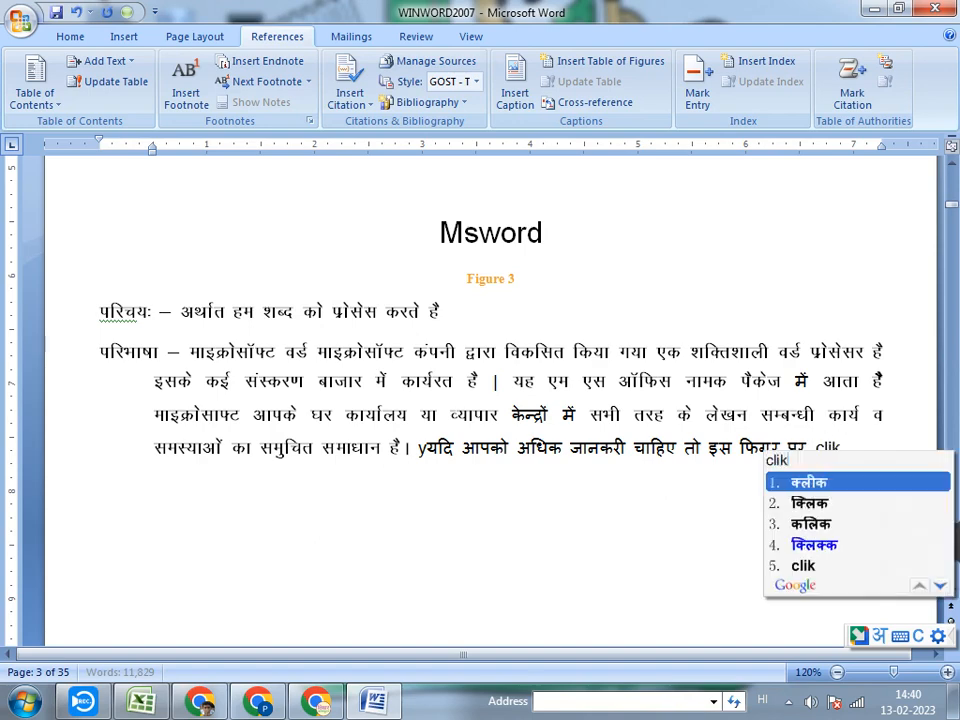
key("space")
type("kare")
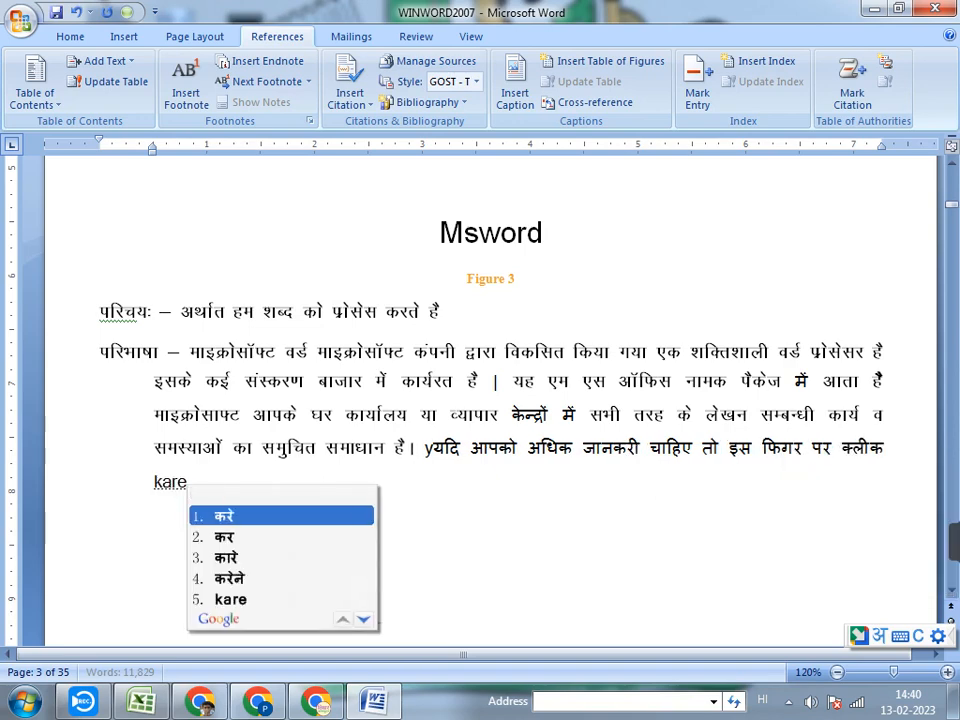
key("space")
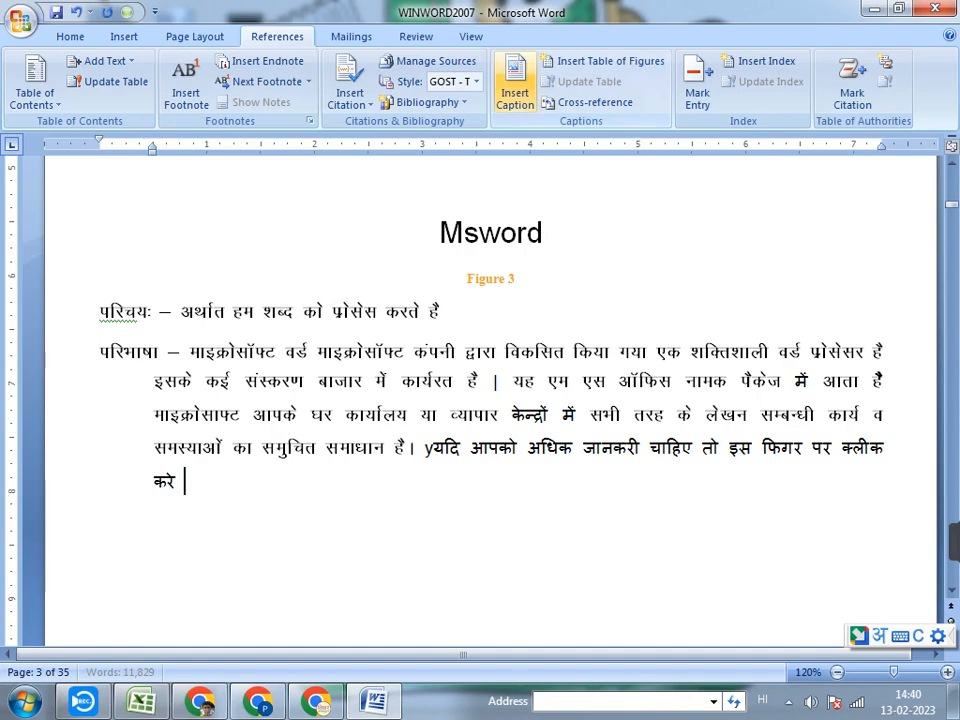
Insert a hyperlinked cross-reference to the entire Figure 7 caption at the end of the new Hindi sentence
left_click(515, 95)
left_click(597, 226)
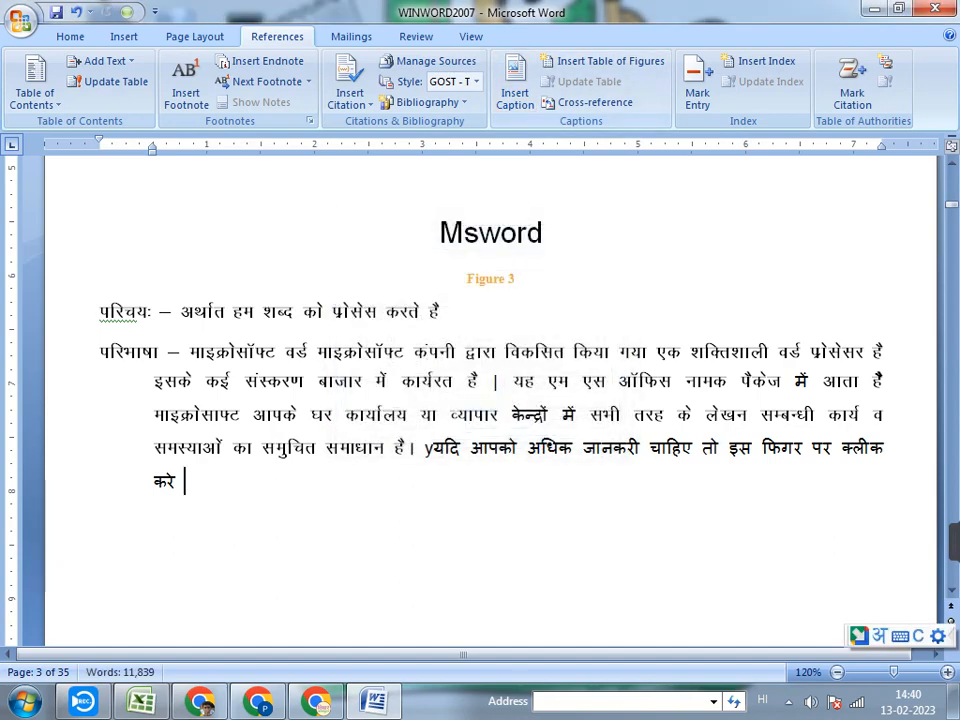
left_click(594, 103)
left_click(139, 564)
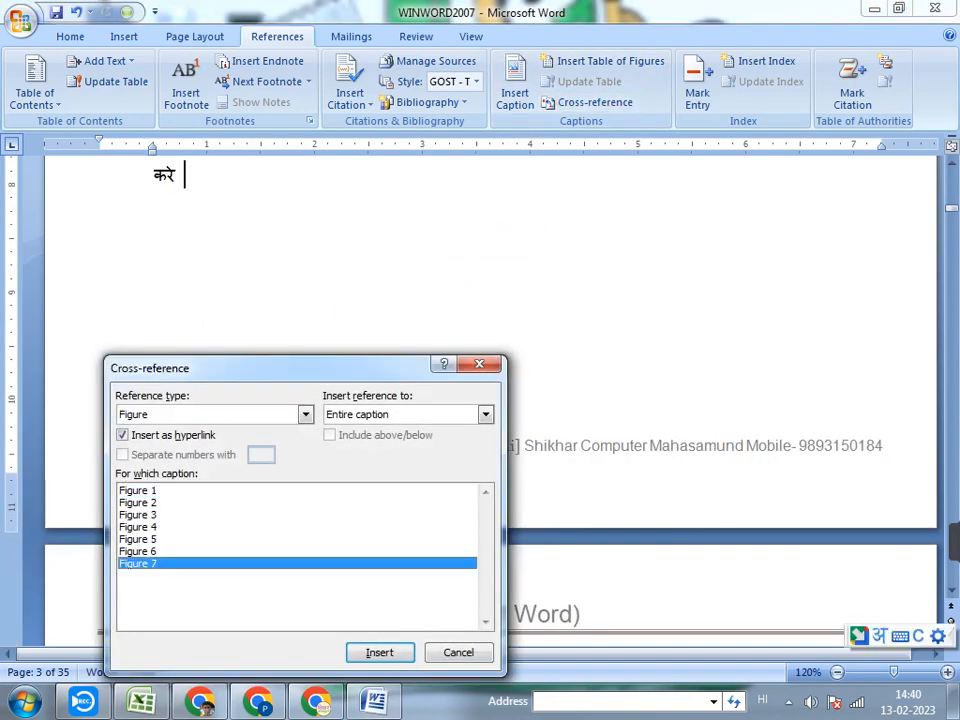
left_click(380, 653)
left_click(459, 653)
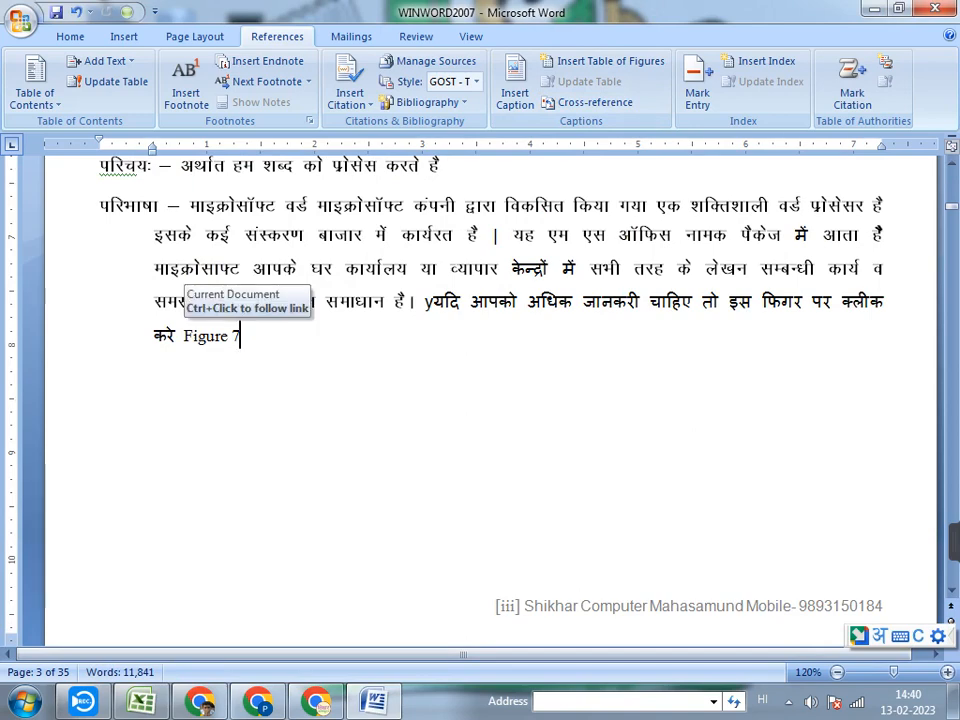
Follow the Figure 7 cross-reference and add a line below that caption reading "यदि आप पहले पेज पर जाना"
left_click(210, 336, "ctrl")
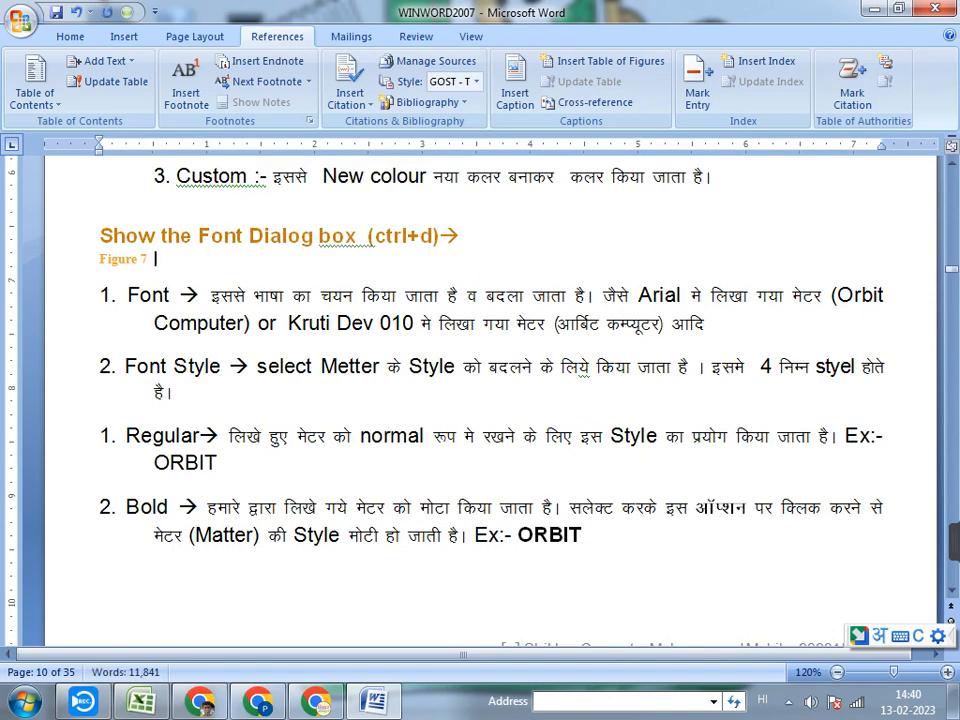
key("Return")
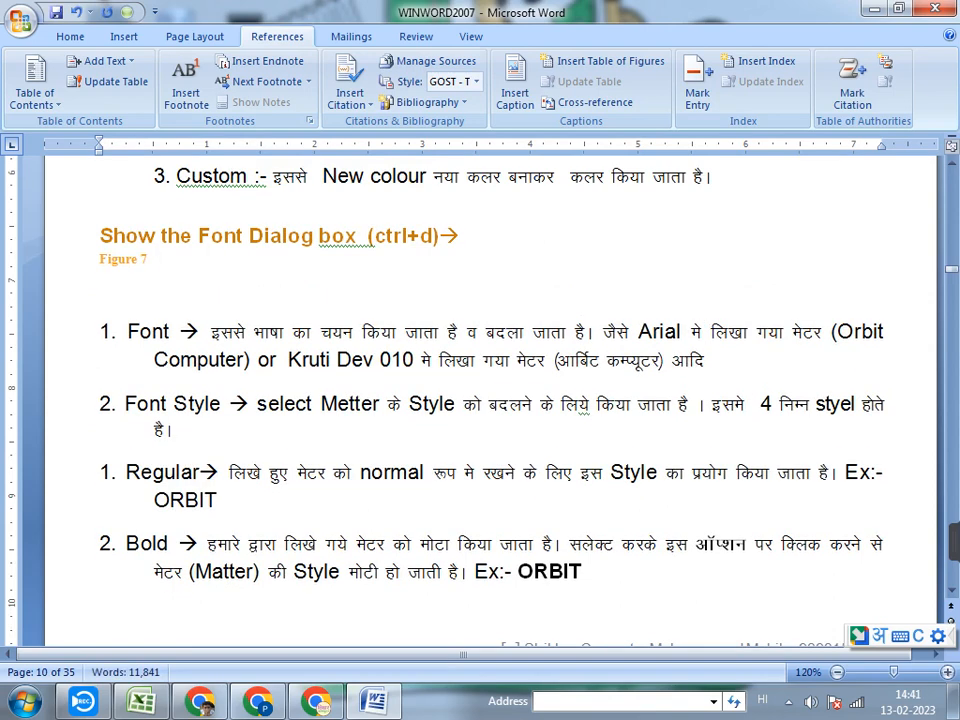
type("yadi")
type("ap fi")
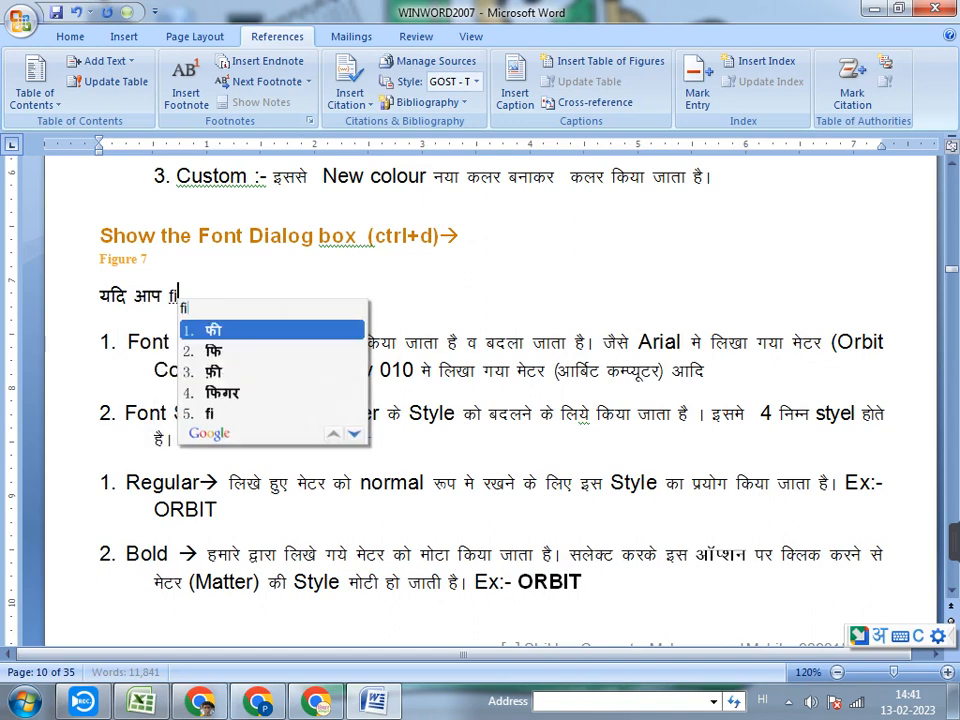
key("BackSpace")
key("BackSpace")
type("pah")
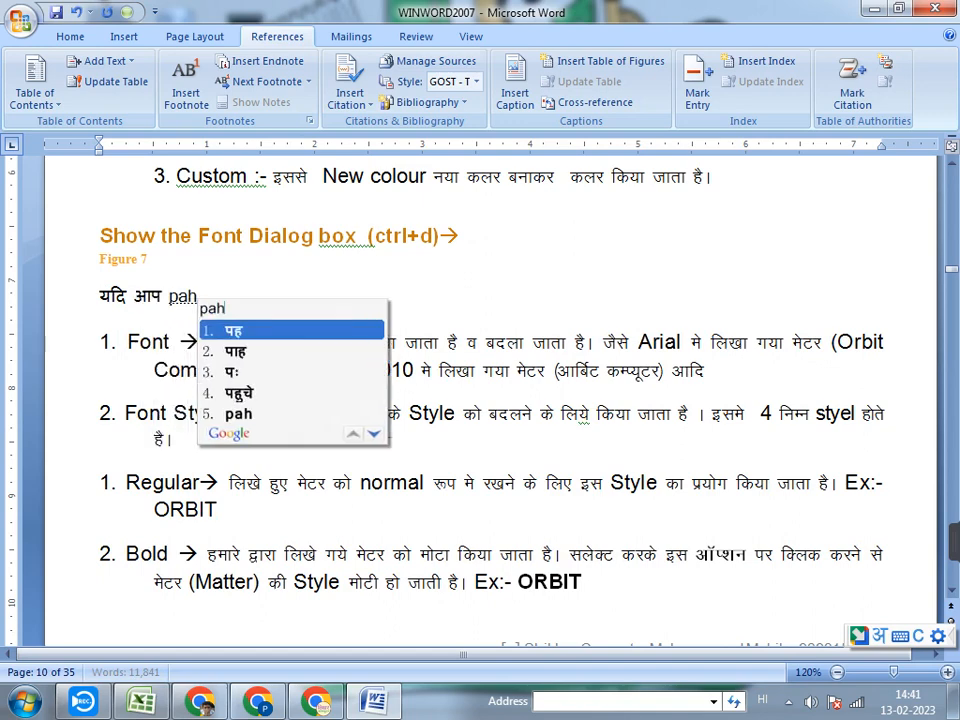
type("le ")
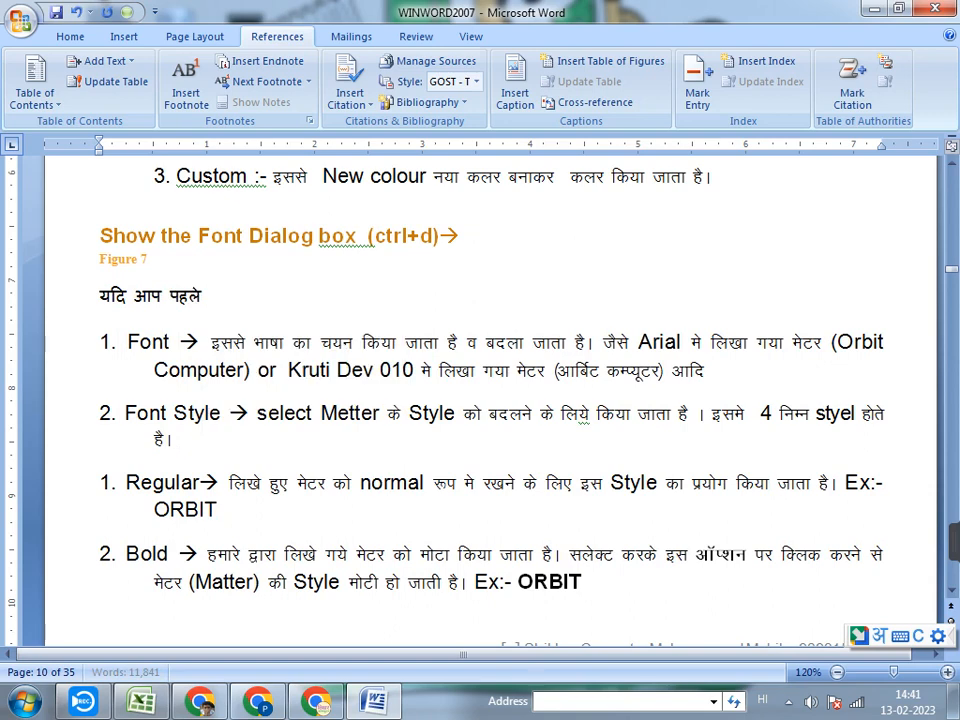
type("page par jana ")
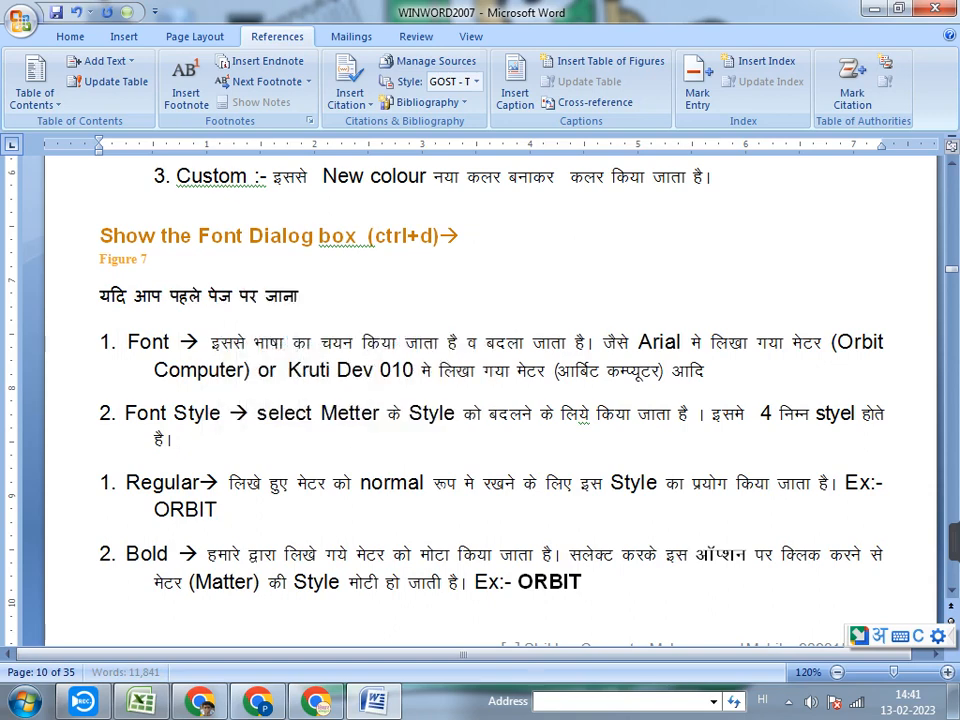
type("chaa")
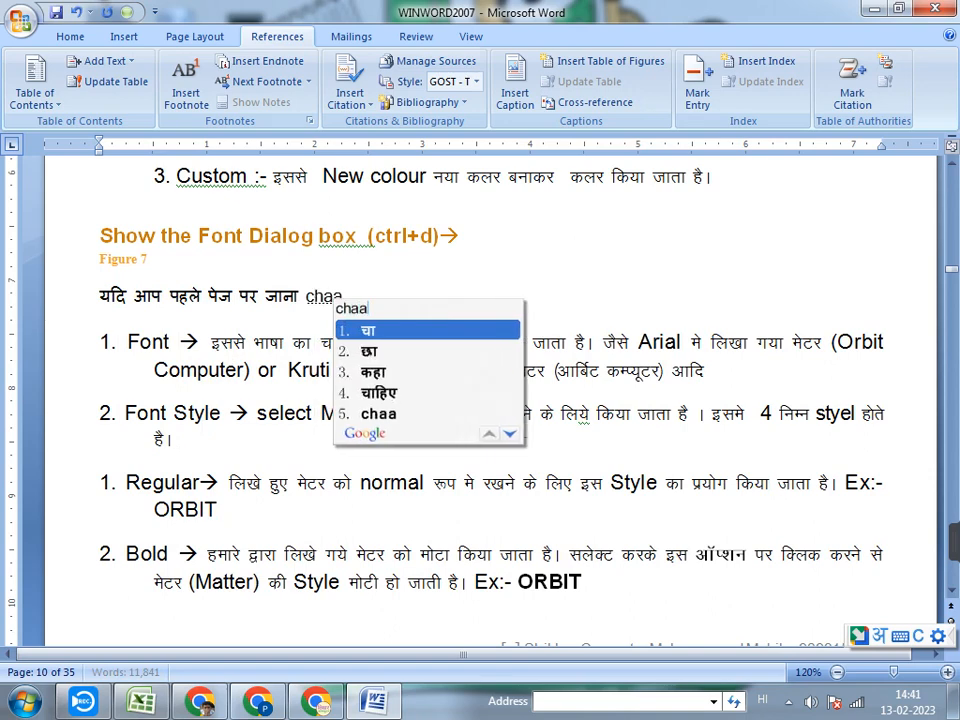
type("hate ")
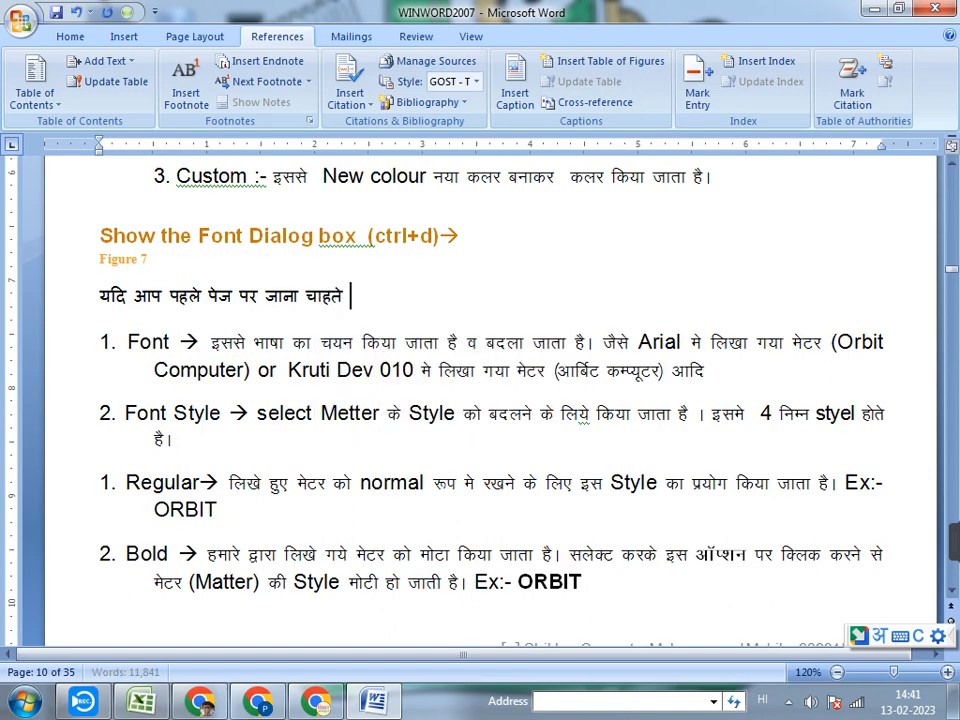
type("ha to ")
type("figer")
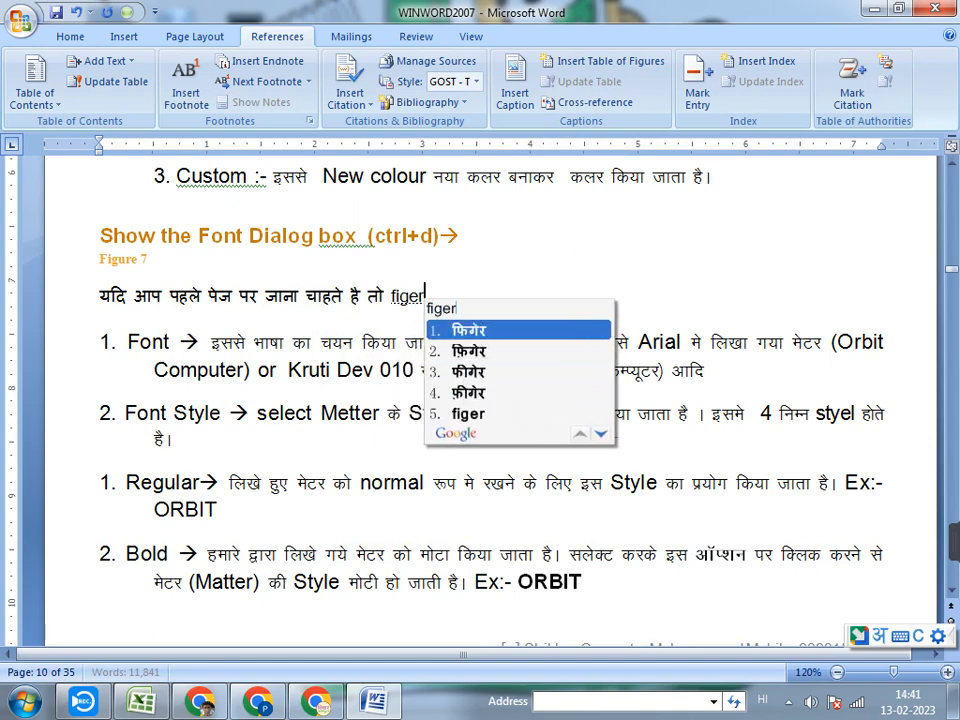
Continue the Hindi sentence below the Figure 7 caption with "चाहते है तो फिगर"
key("BackSpace")
key("BackSpace")
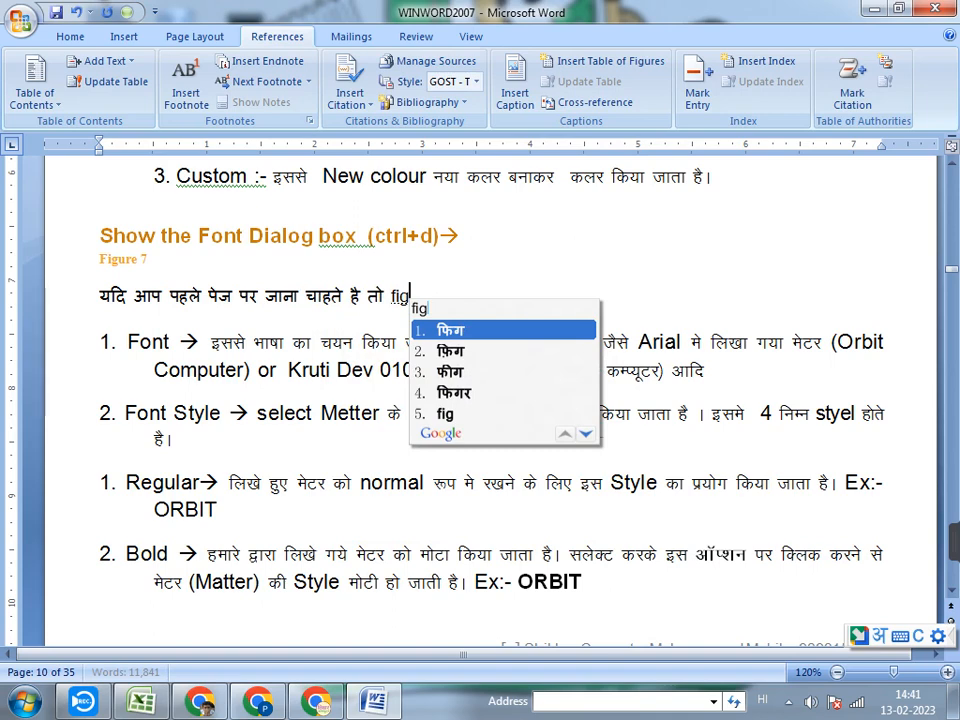
type("ure ")
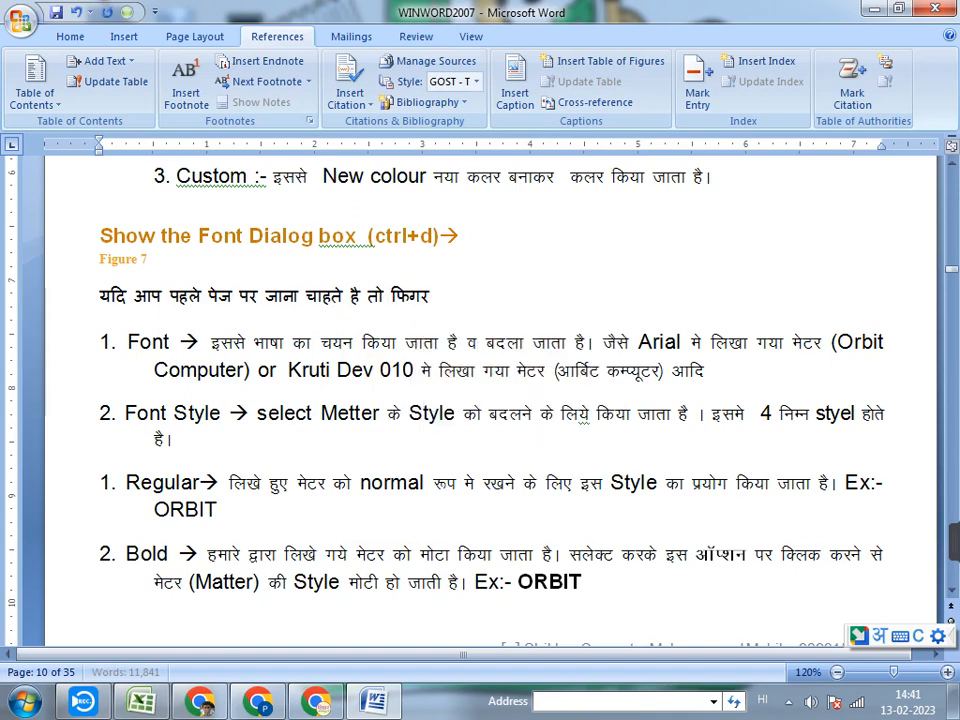
type("1")
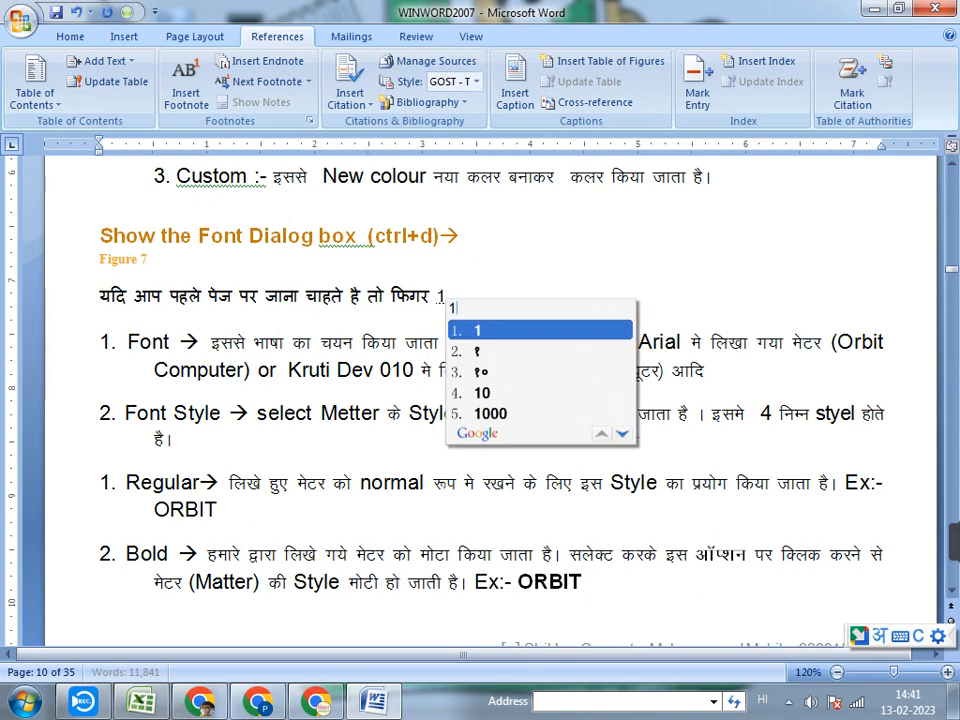
key("BackSpace")
key("BackSpace")
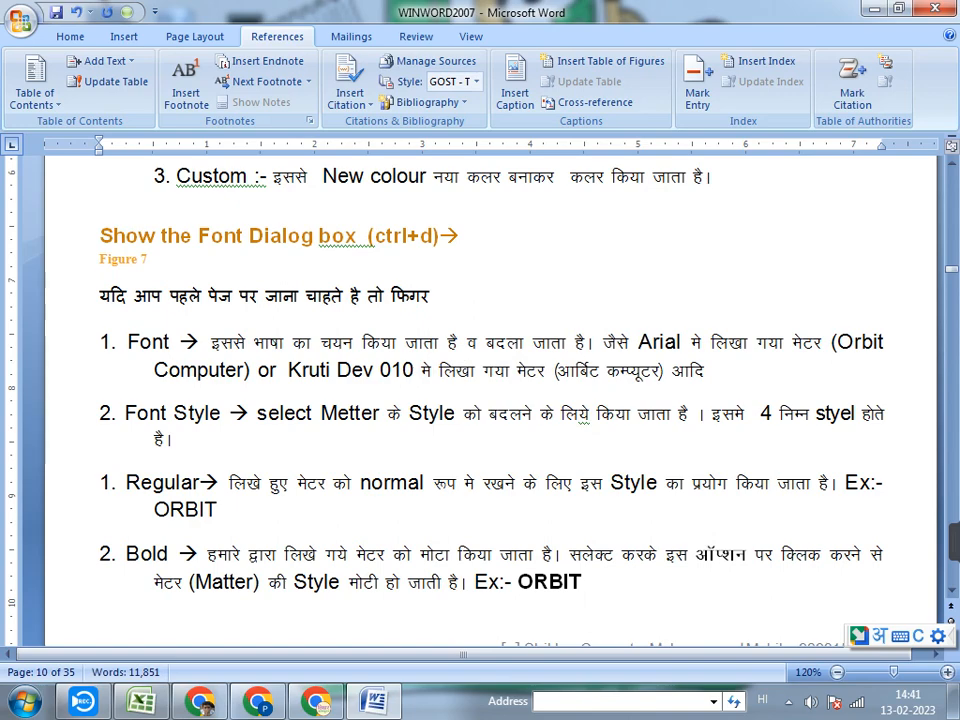
Insert a hyperlinked cross-reference to the entire Figure 1 caption at the end of the unfinished Hindi sentence
left_click(590, 102)
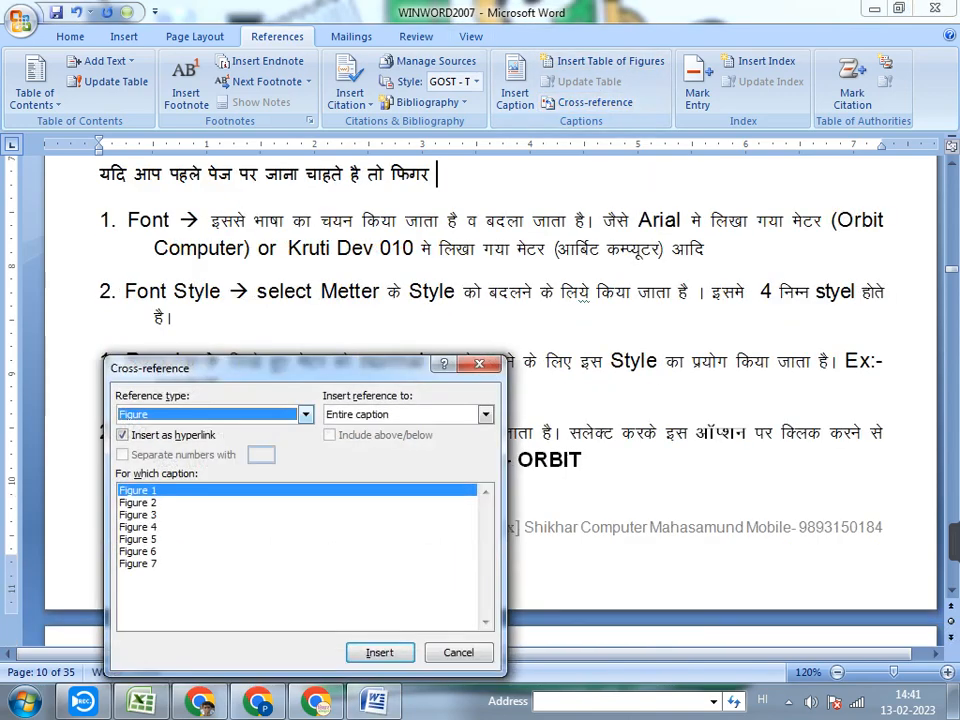
left_click(380, 653)
left_click(459, 653)
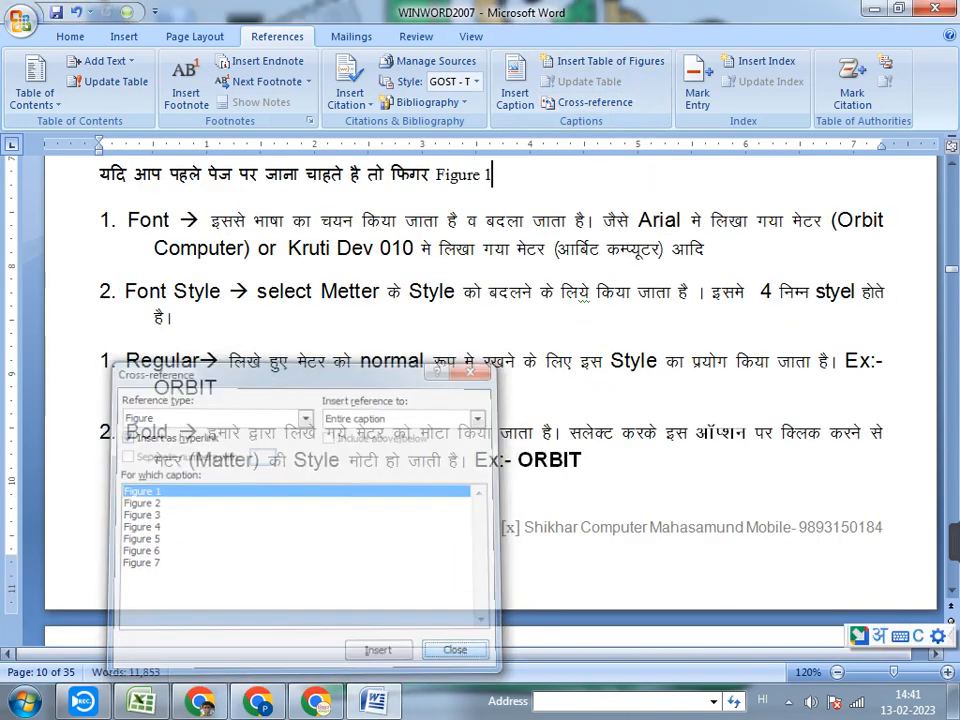
Continue the sentence after the Figure 1 cross-reference with "को क्लिक करे अ"
scroll(490, 400, "up", 3)
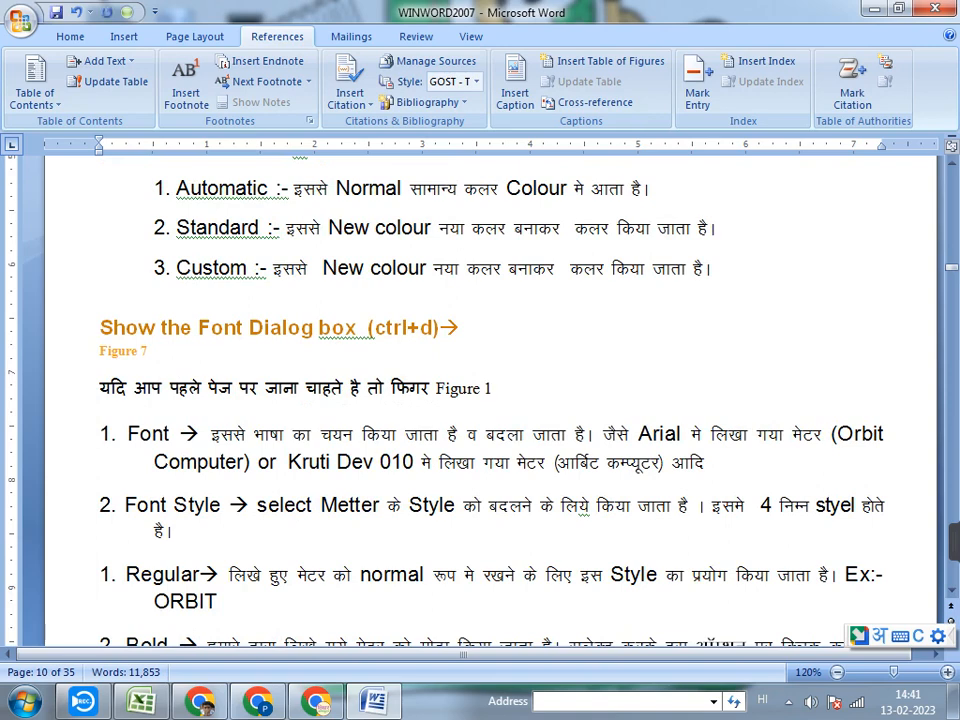
type("ko ch")
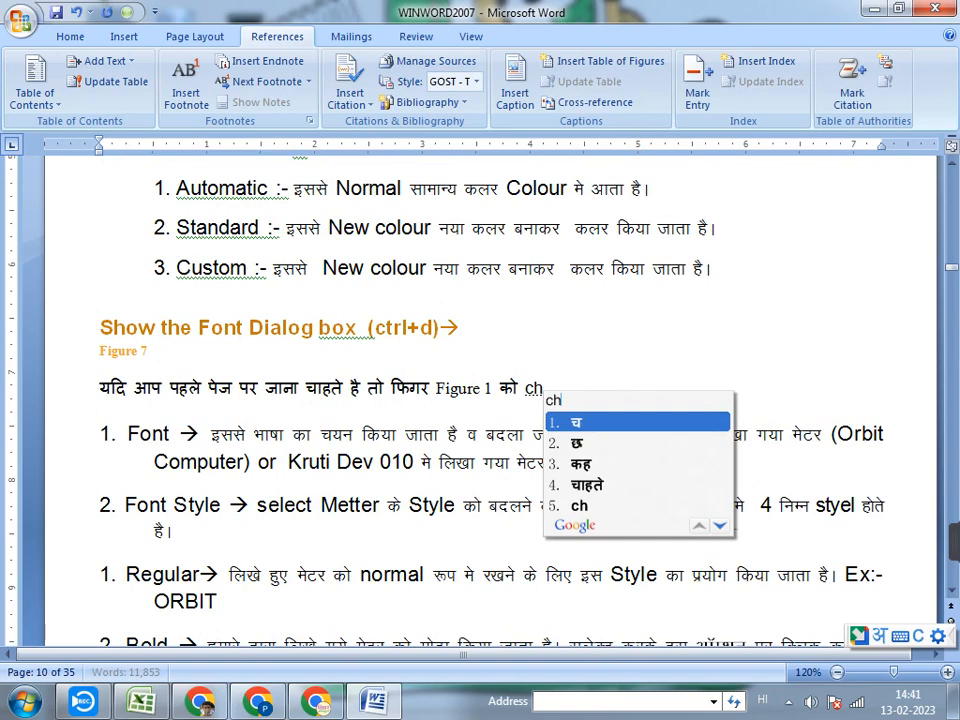
type("i")
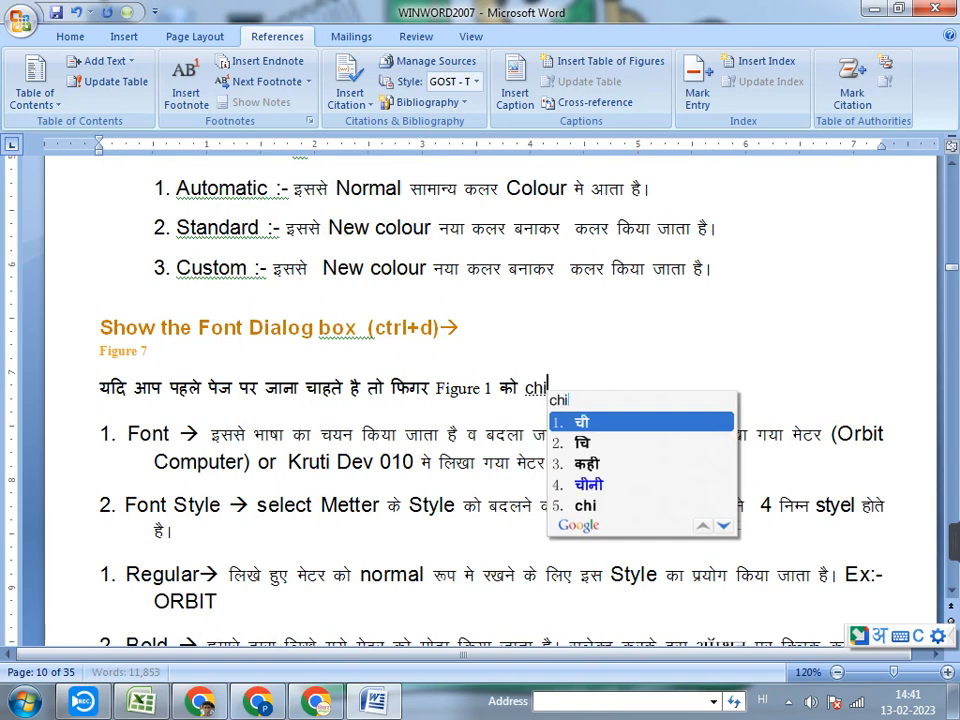
type("l")
key("BackSpace")
key("BackSpace")
key("BackSpace")
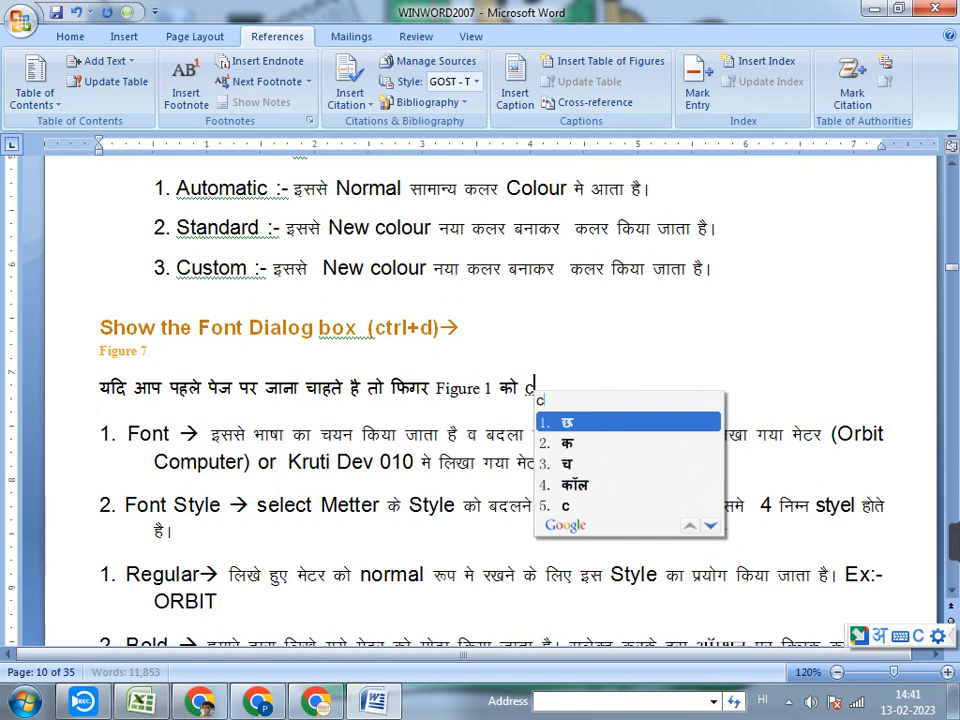
type("lick ka")
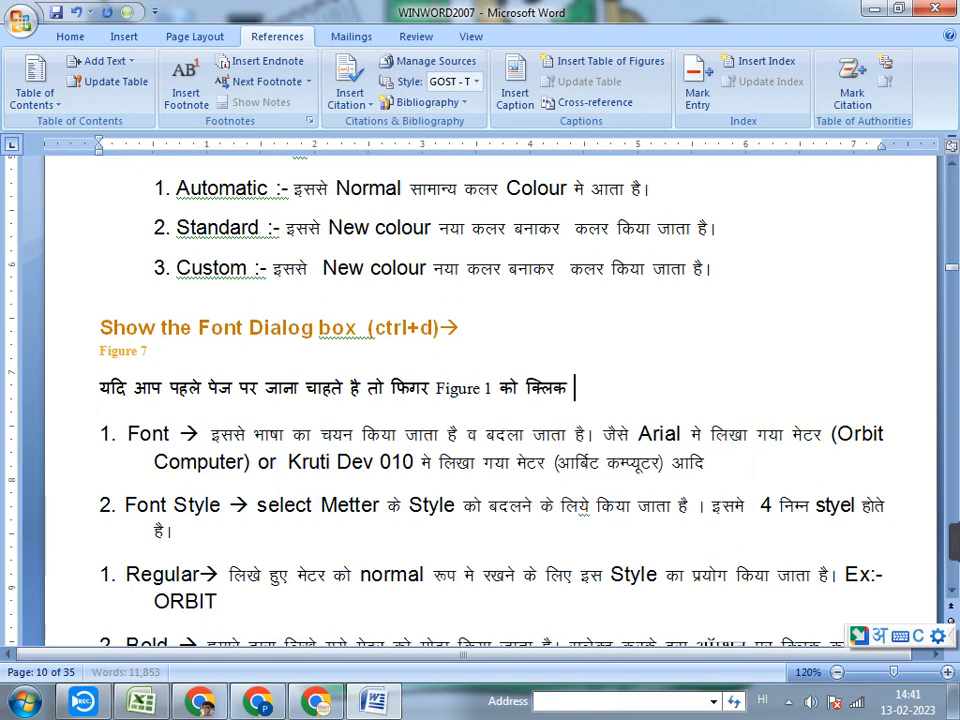
type("re A")
Insert the word "इस" before "फिगर" in the sentence below the Figure 7 caption
key("Left")
key("Left")
key("Left")
key("Left")
key("Left")
key("Left")
key("Left")
key("Left")
key("Left")
key("Left")
key("Left")
key("Left")
key("Left")
key("Left")
key("Left")
key("Left")
key("Left")
key("Left")
key("Left")
key("Left")
key("Left")
key("Left")
key("Left")
key("Left")
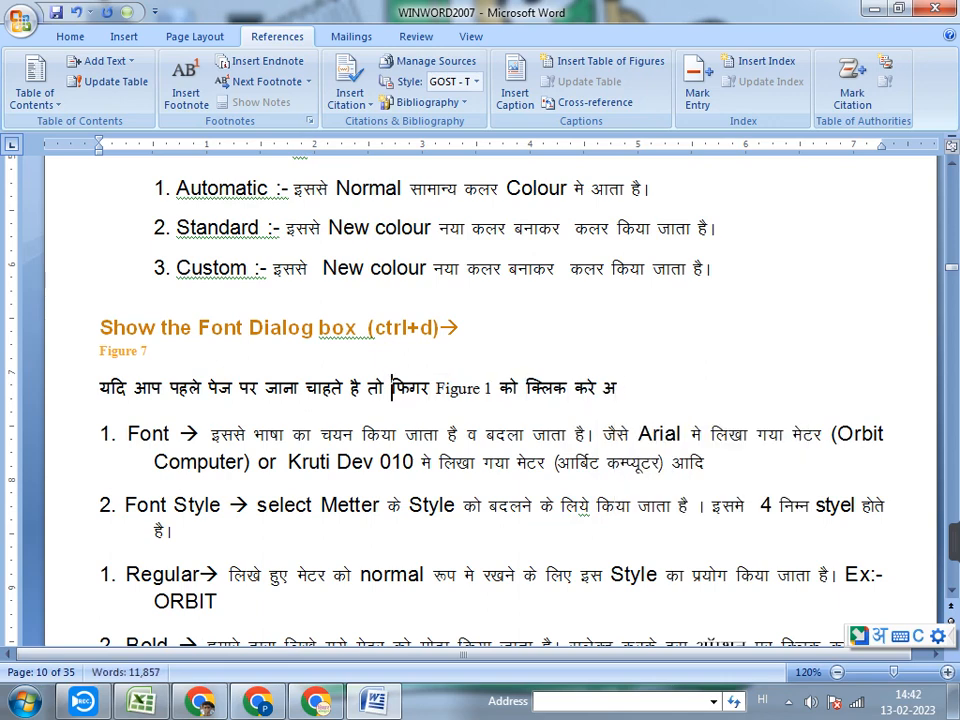
type("is")
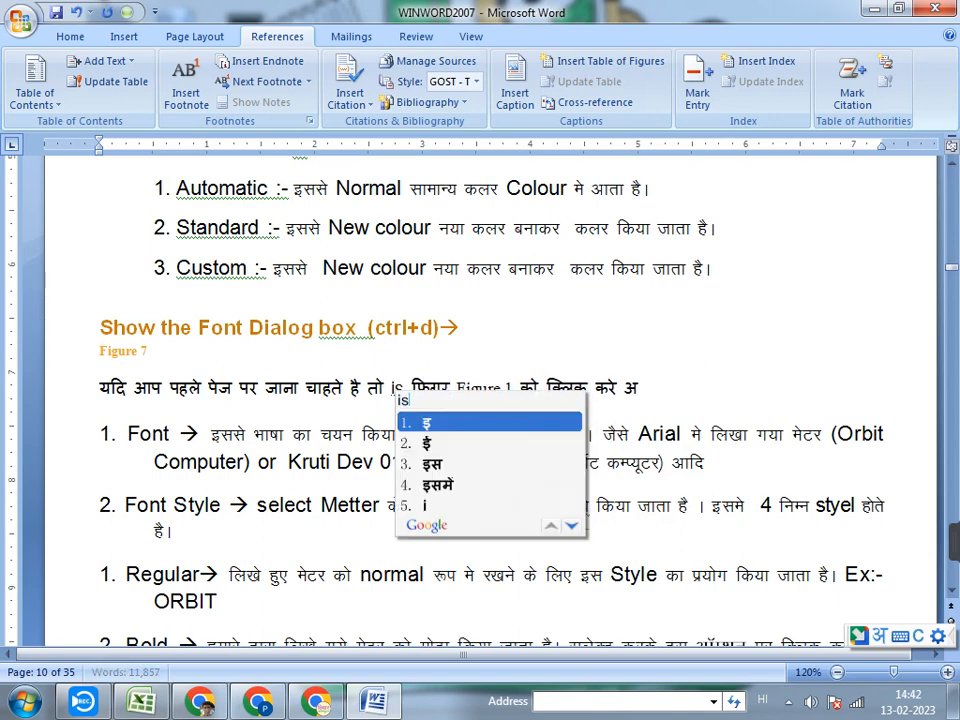
key("space")
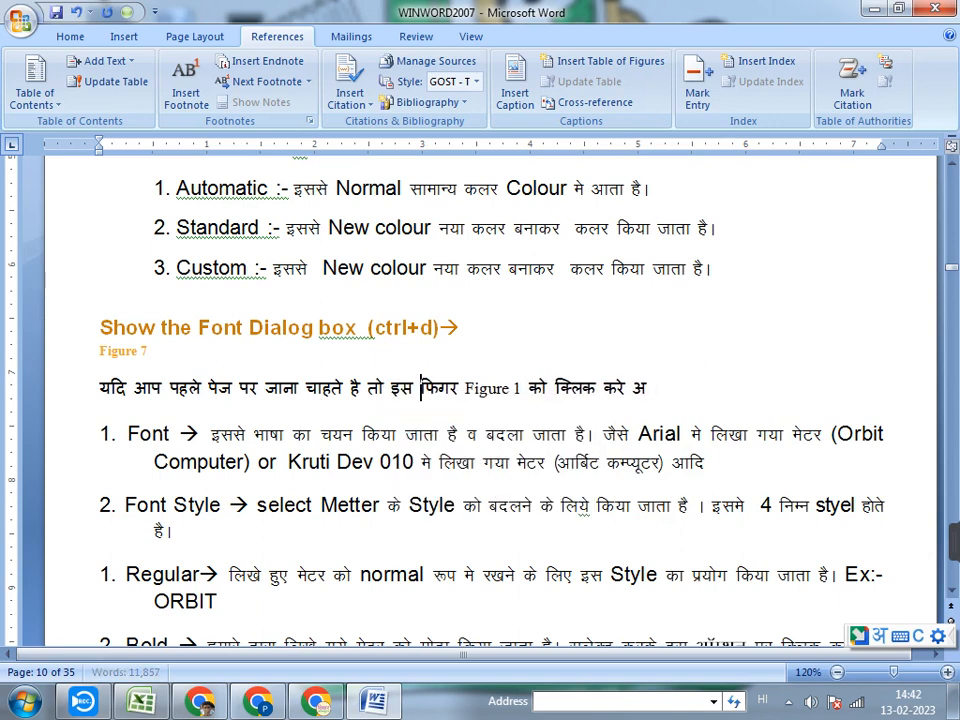
Replace the stray "अ" at the end of the sentence with the Hindi full stop "।"
left_click_drag(465, 388, 519, 388)
key("End")
key("BackSpace")
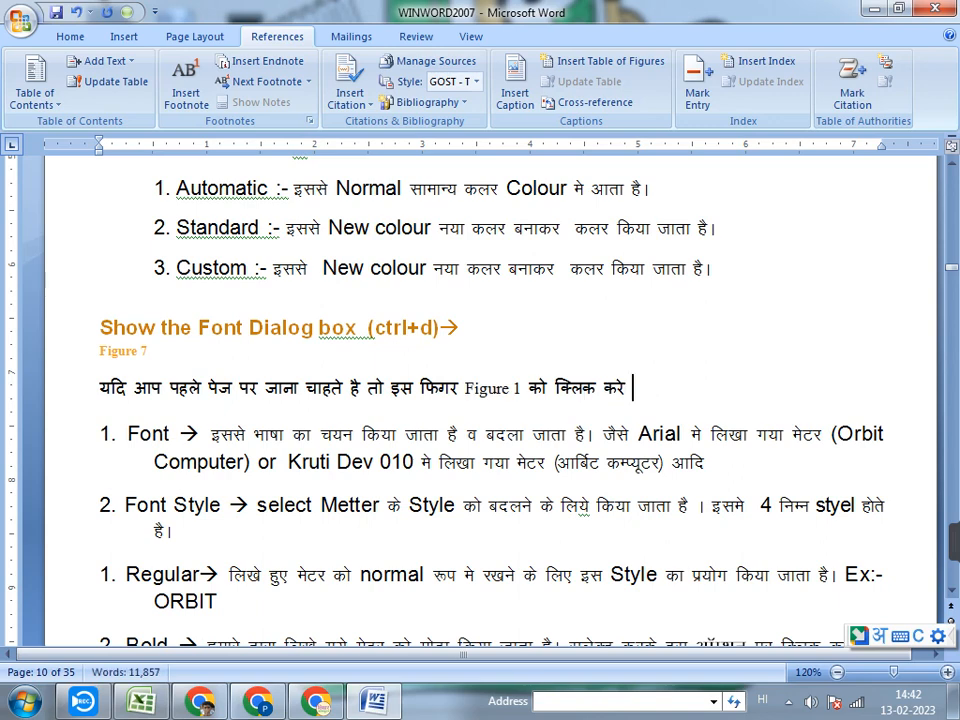
type("।")
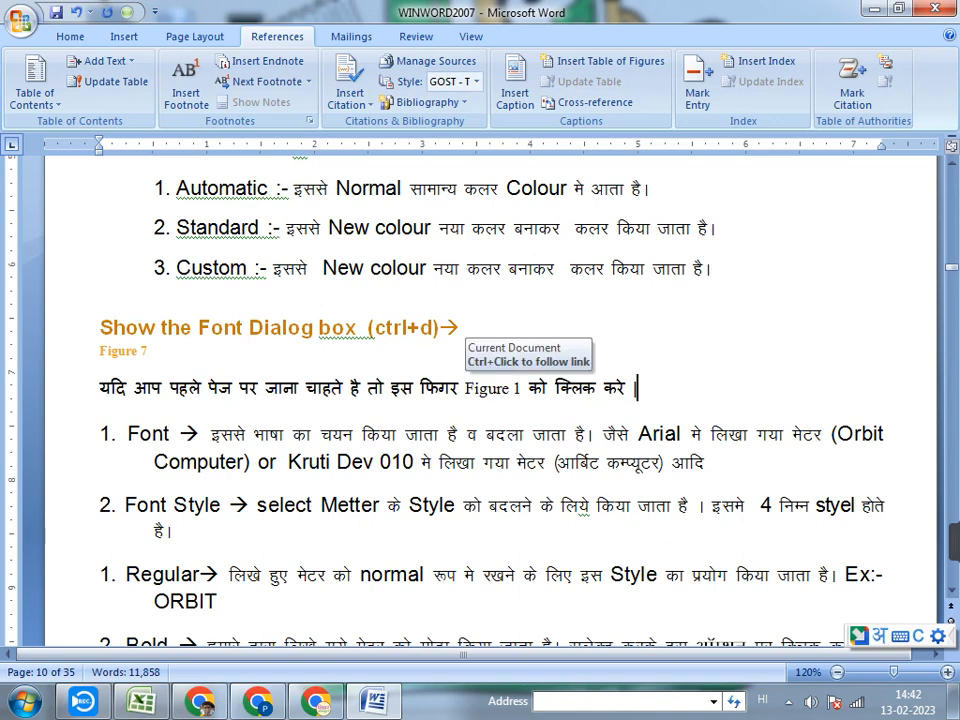
Follow the Figure 1 cross-reference in the sentence and review the first page up to its table of figures
left_click(490, 388, "ctrl")
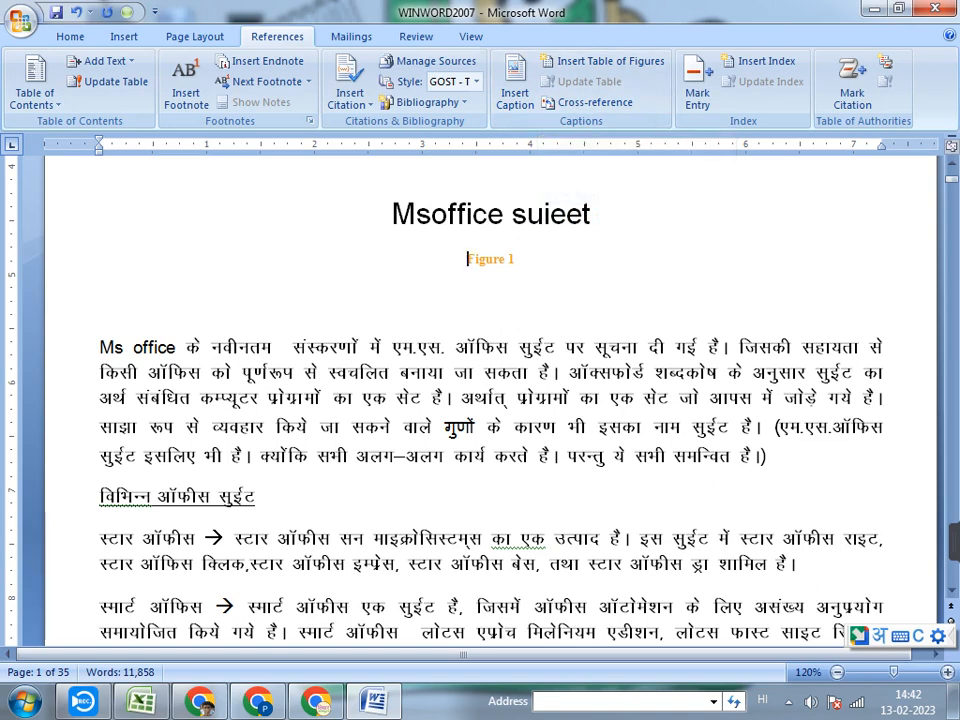
scroll(490, 400, "down", 1)
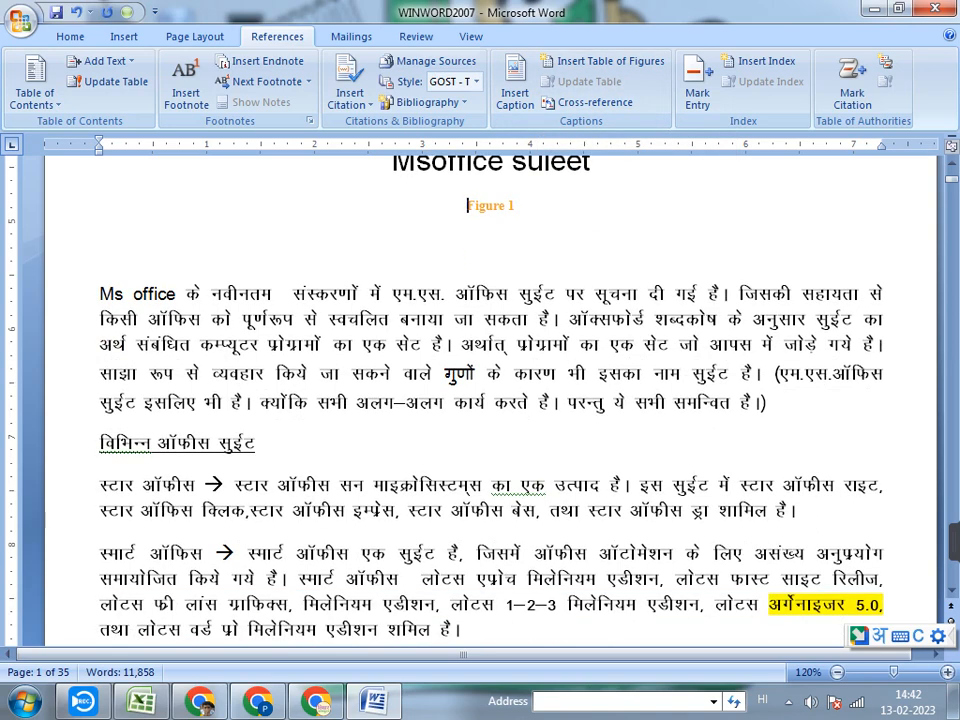
scroll(490, 400, "down", 2)
scroll(490, 400, "up", 12)
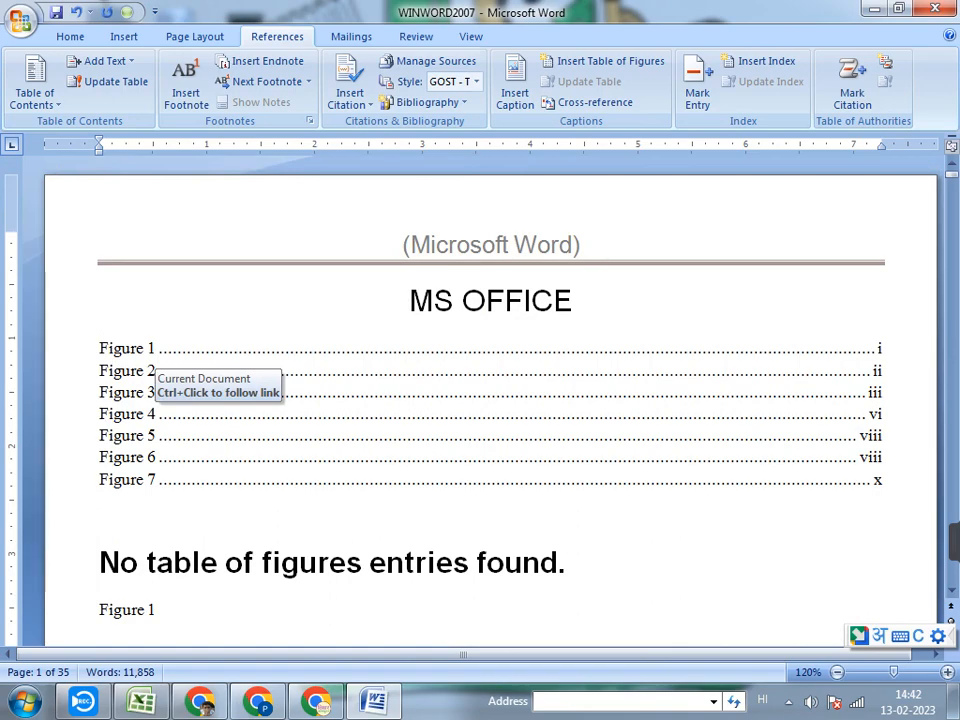
Insert a Figure 3 caption below the "4 आब्जेक्ट" heading on page 3, using the Figure label positioned below the selected item
scroll(490, 400, "down", 1)
scroll(490, 400, "down", 20)
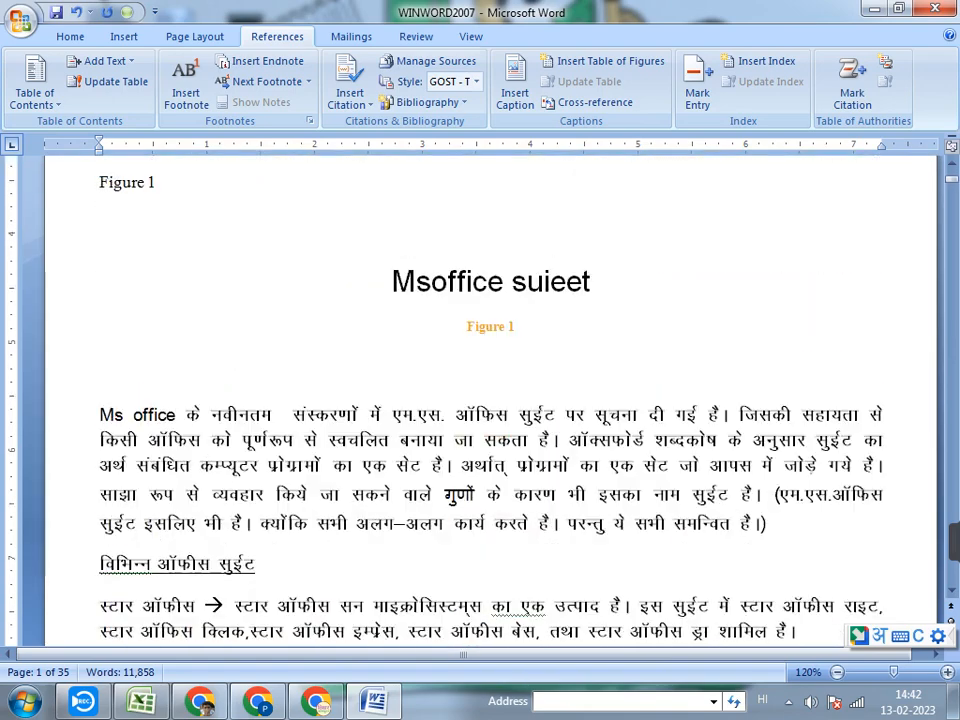
scroll(490, 400, "down", 19)
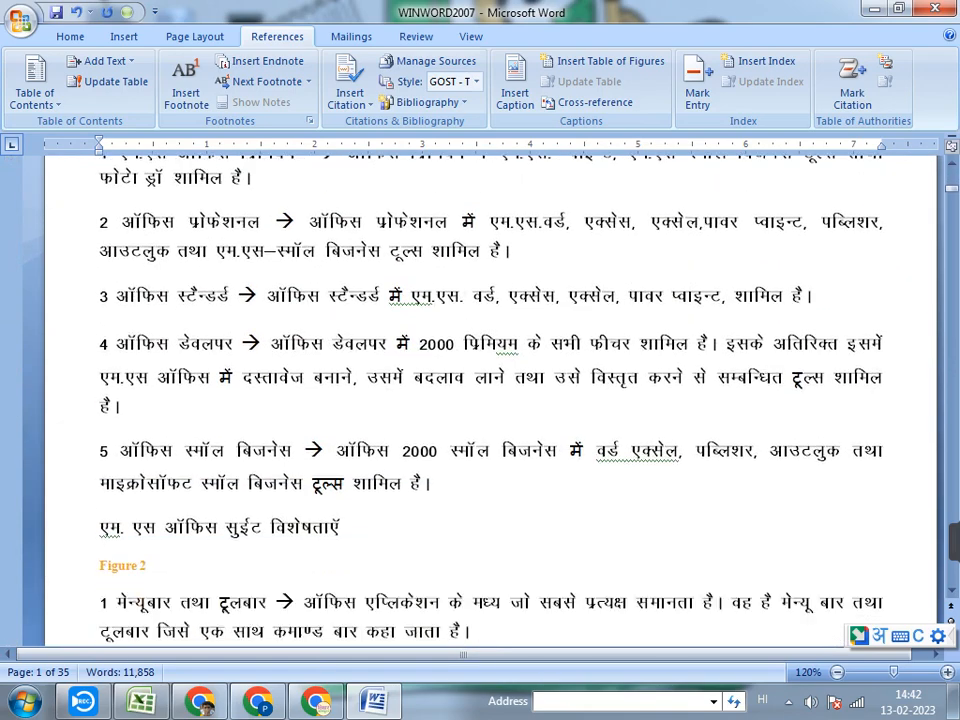
scroll(490, 400, "down", 8)
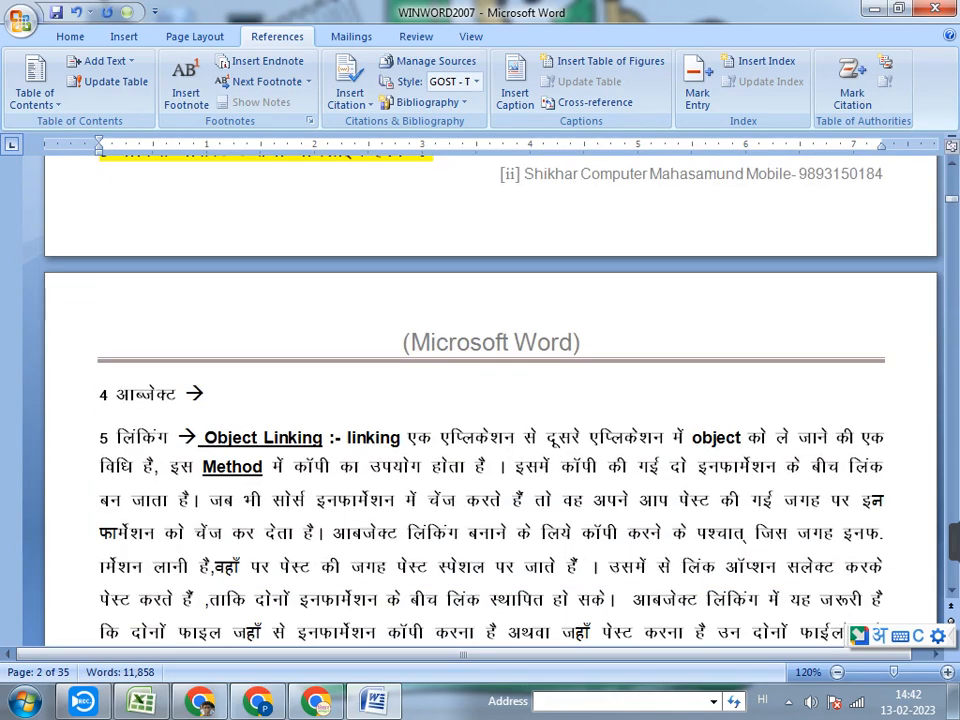
scroll(490, 400, "up", 6)
triple_click(204, 393)
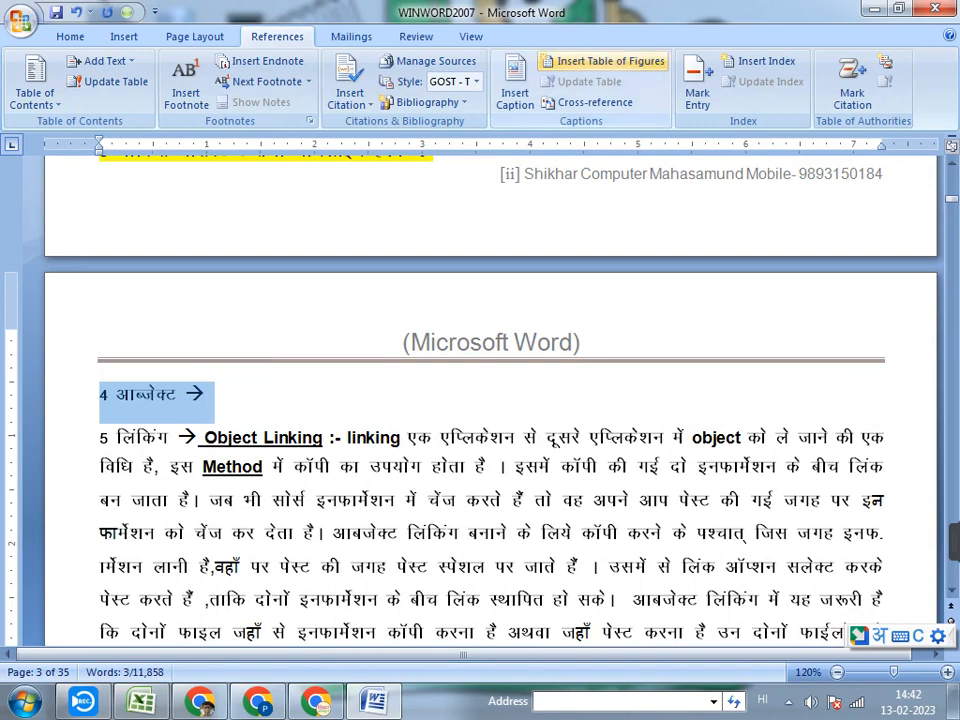
left_click(515, 92)
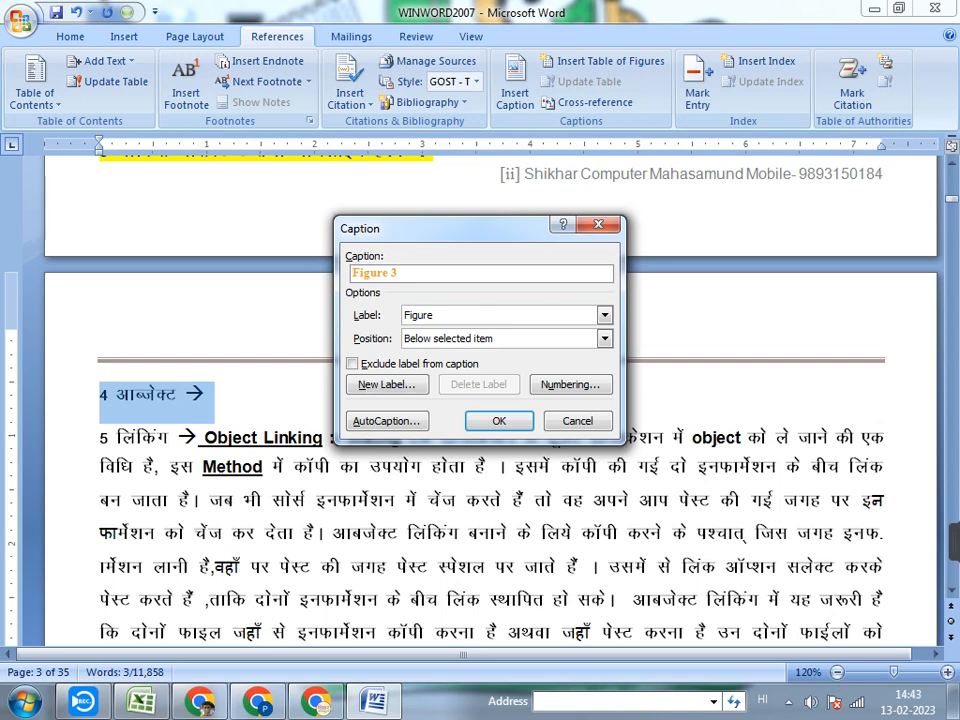
left_click(605, 315)
left_click(605, 315)
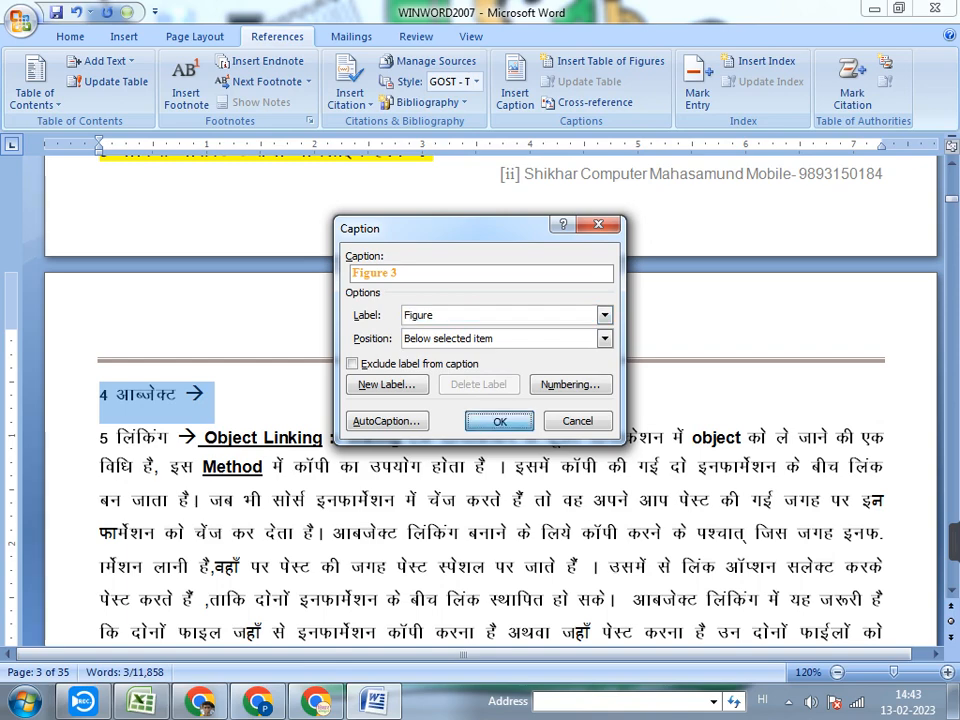
key("Return")
Update the entire table of figures under the MS OFFICE title and follow its Figure 3 entry
scroll(490, 400, "up", 15)
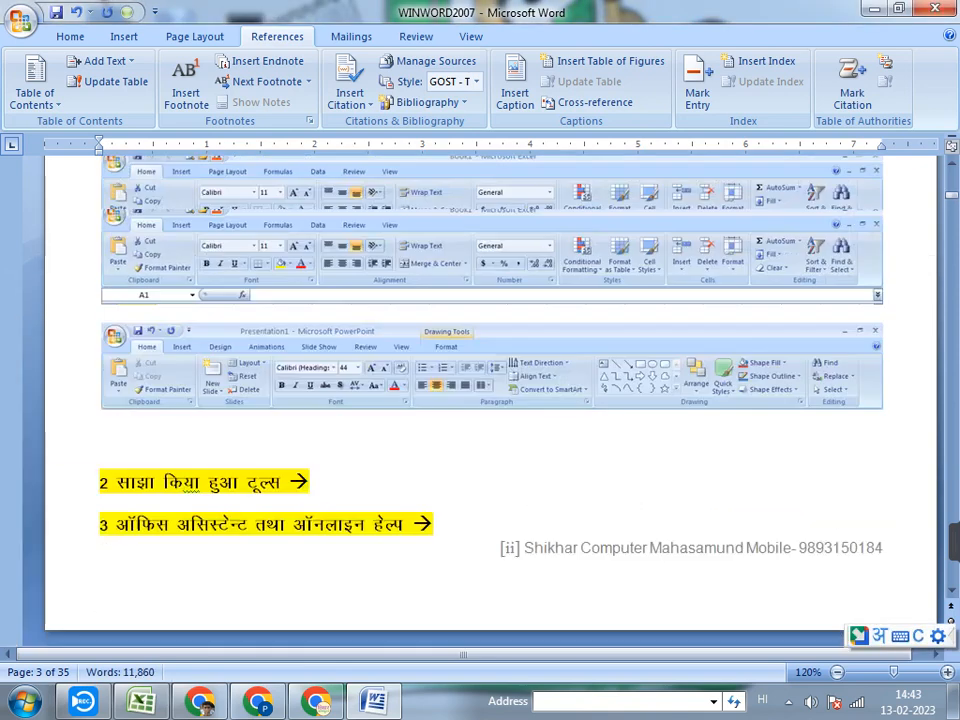
scroll(490, 400, "up", 10)
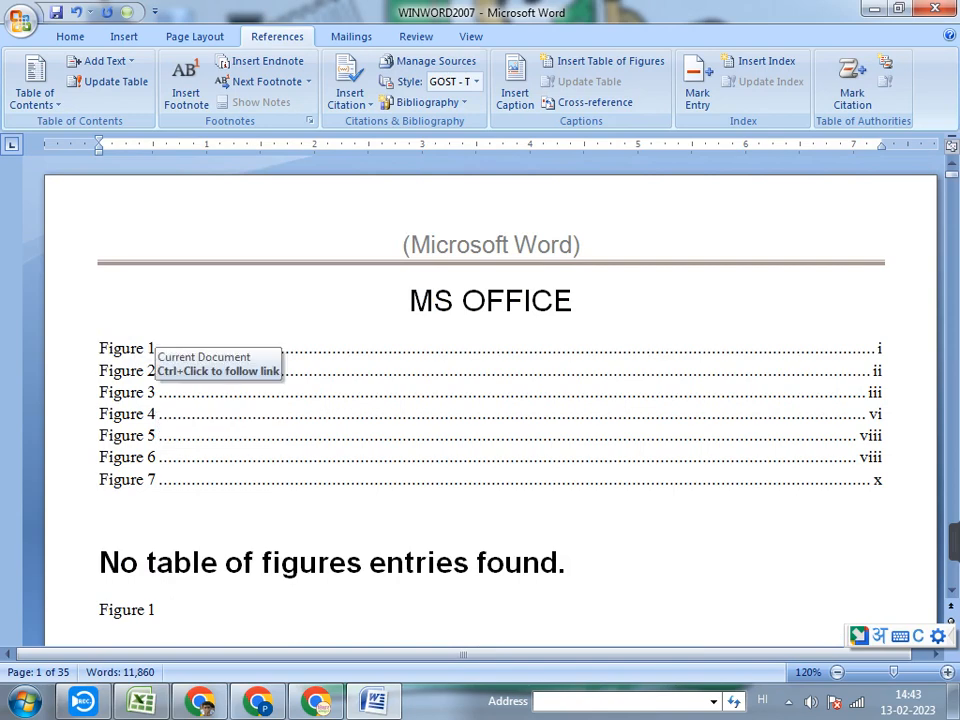
left_click(148, 346)
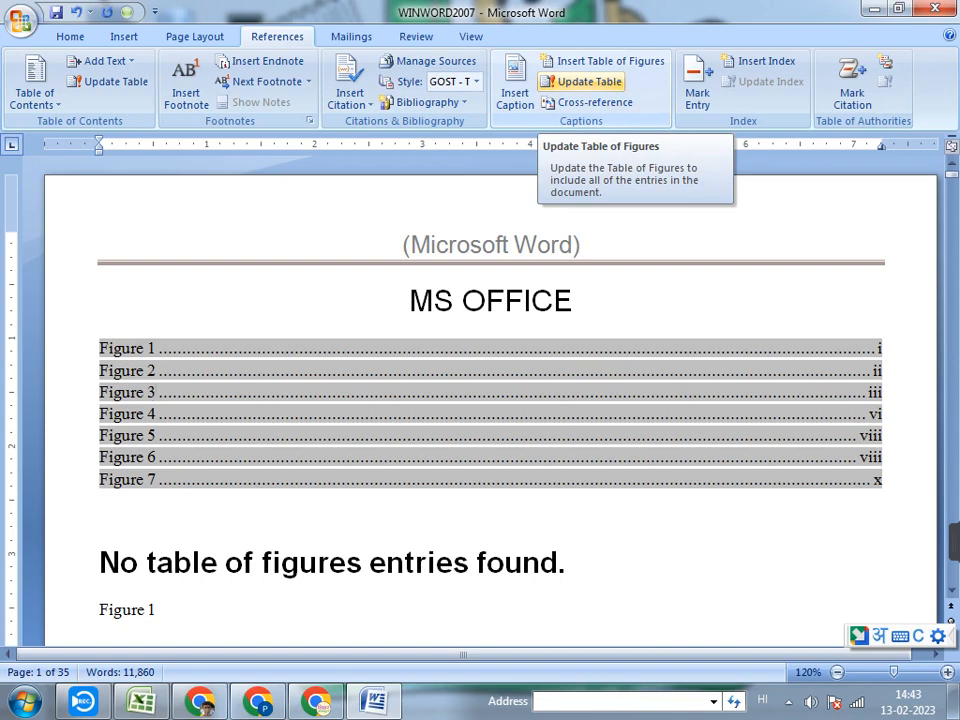
left_click(582, 81)
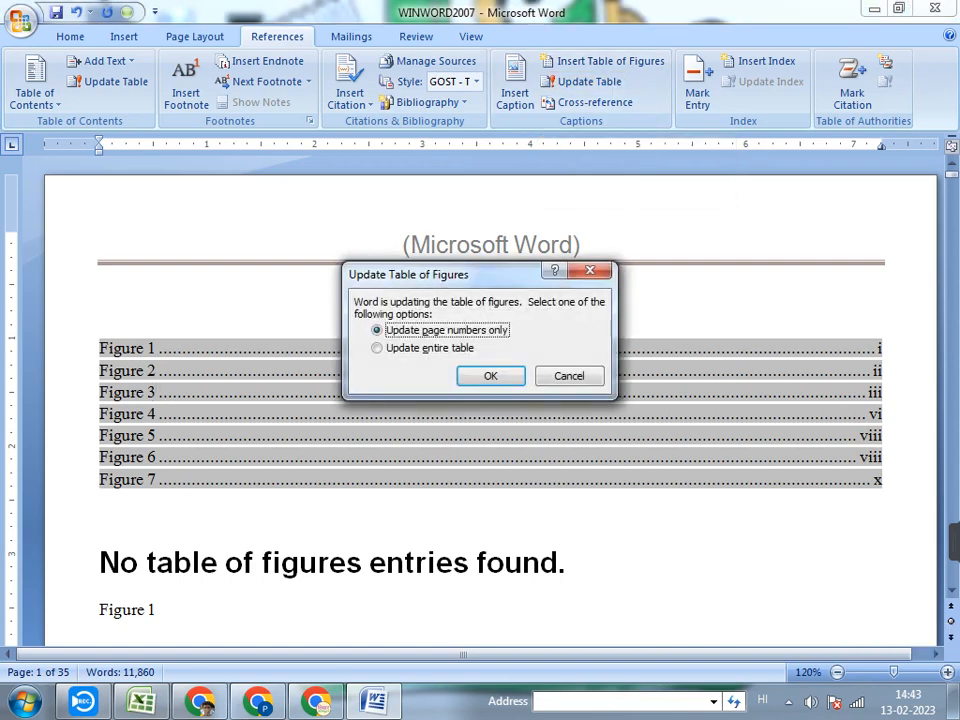
left_click(429, 348)
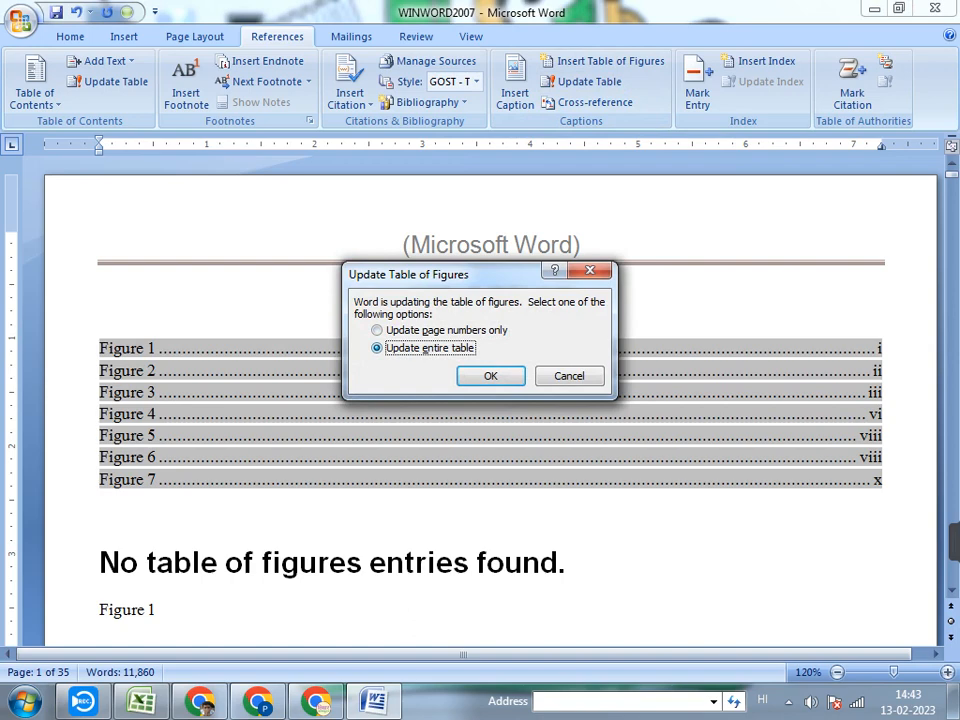
left_click(491, 376)
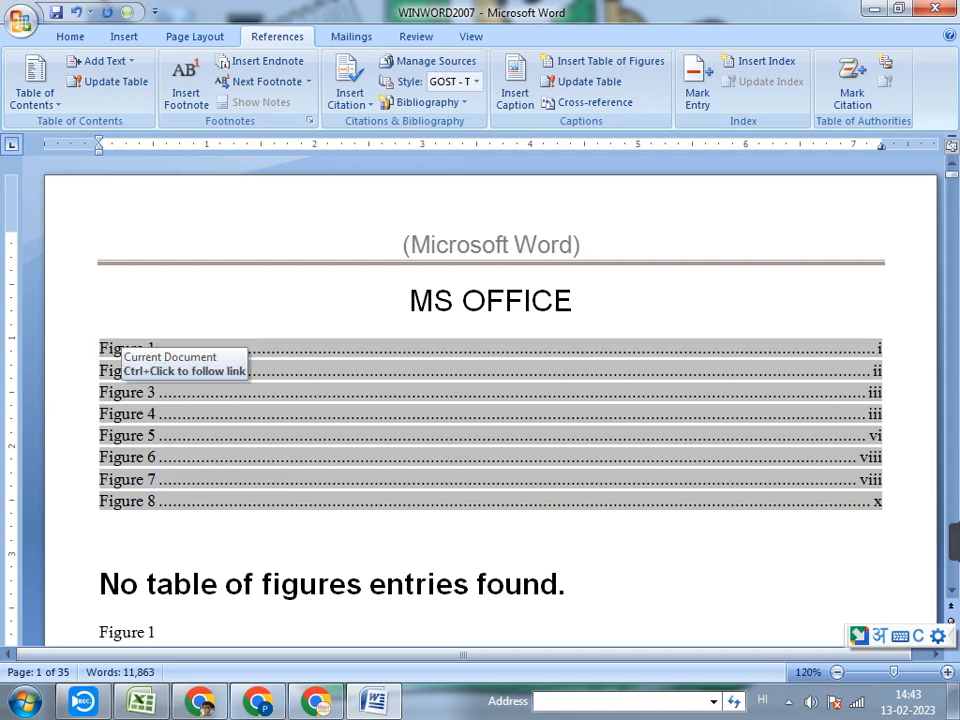
left_click(127, 392, "ctrl")
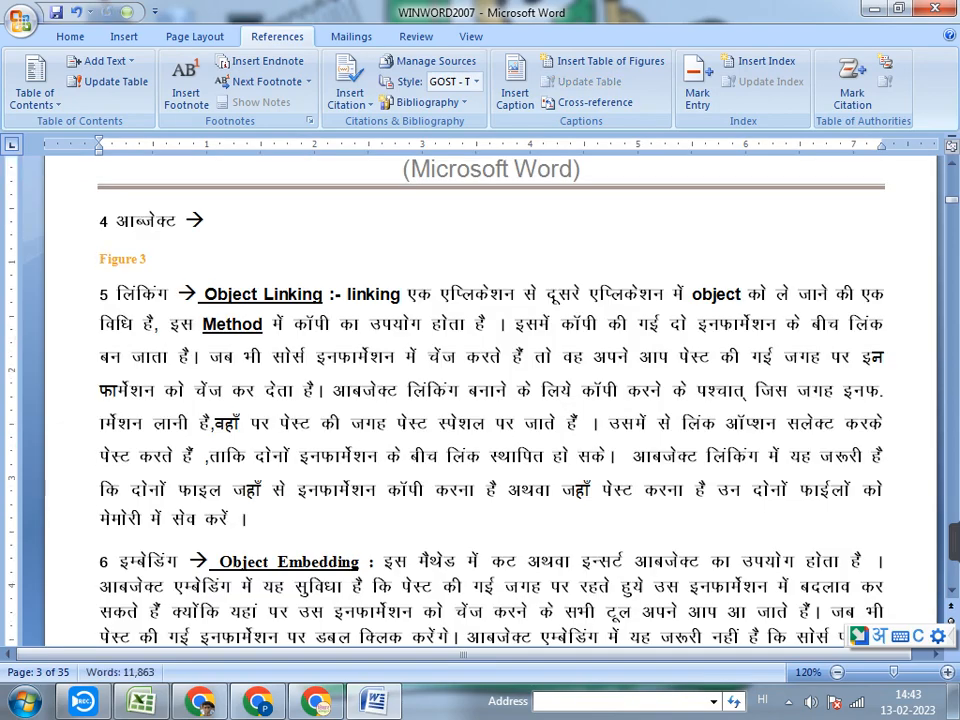
Select the "paragraph" heading of item 3 on page 13 and set up a new caption for it with the Table label
scroll(490, 400, "down", 20)
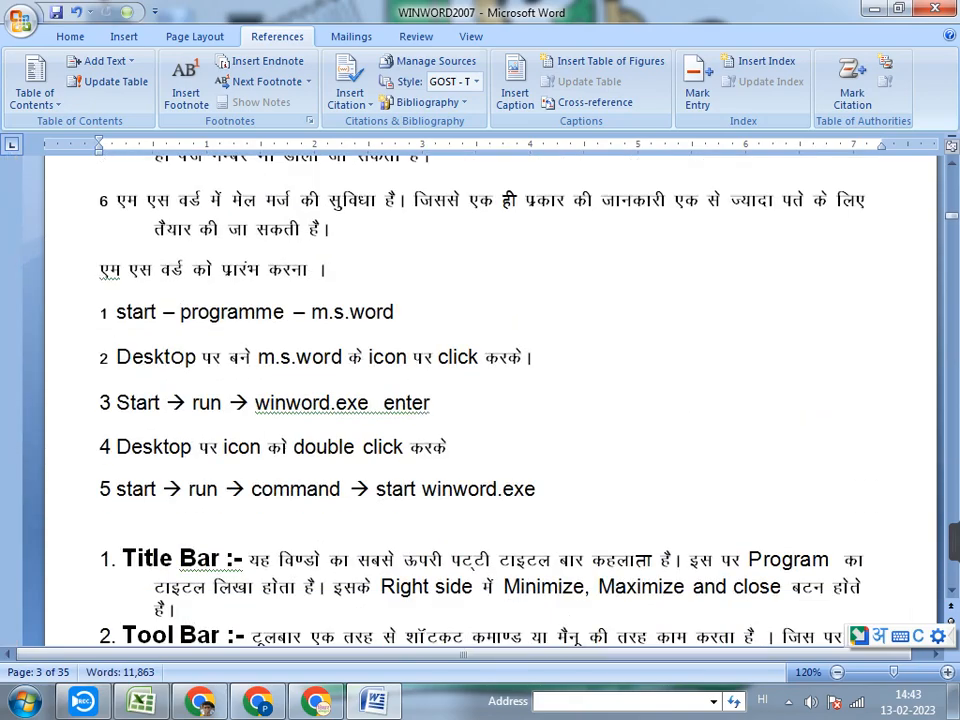
scroll(490, 400, "down", 16)
scroll(490, 400, "up", 5)
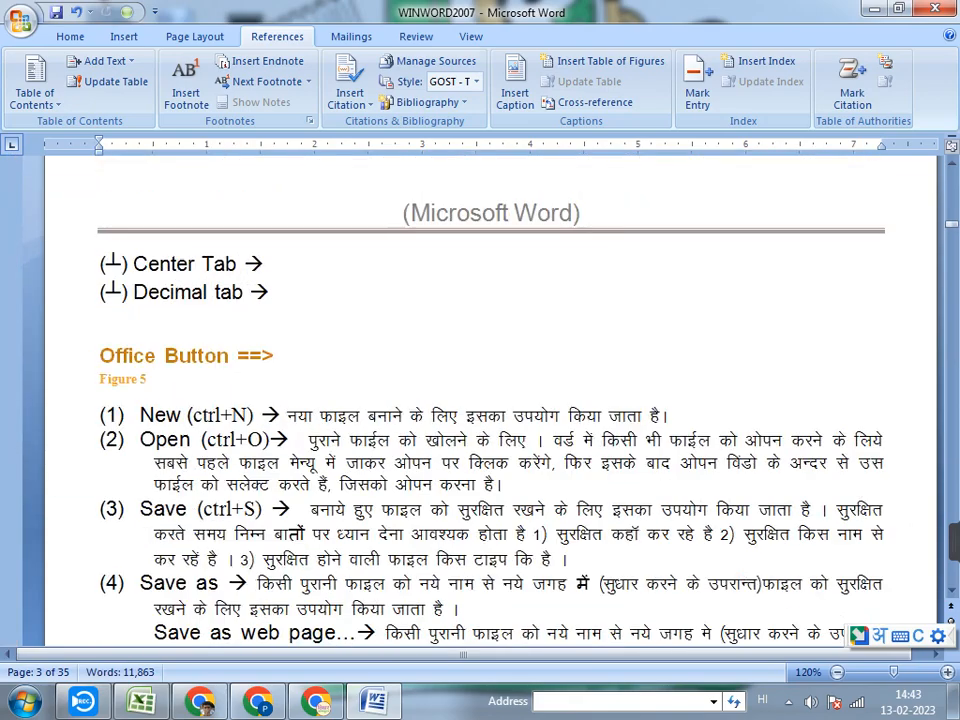
scroll(490, 400, "down", 20)
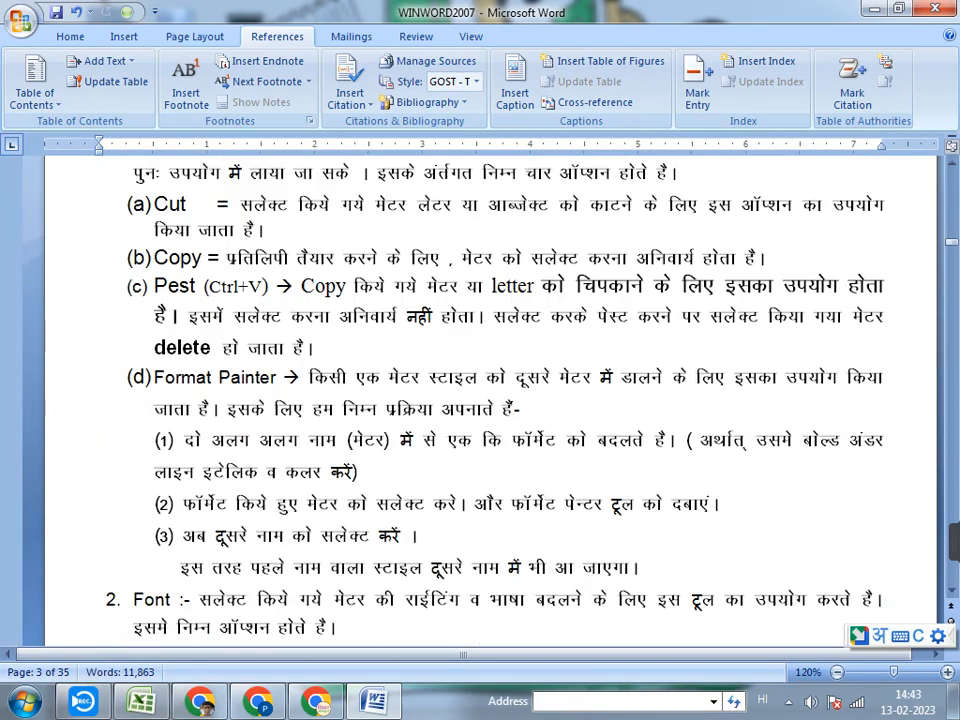
scroll(490, 400, "down", 20)
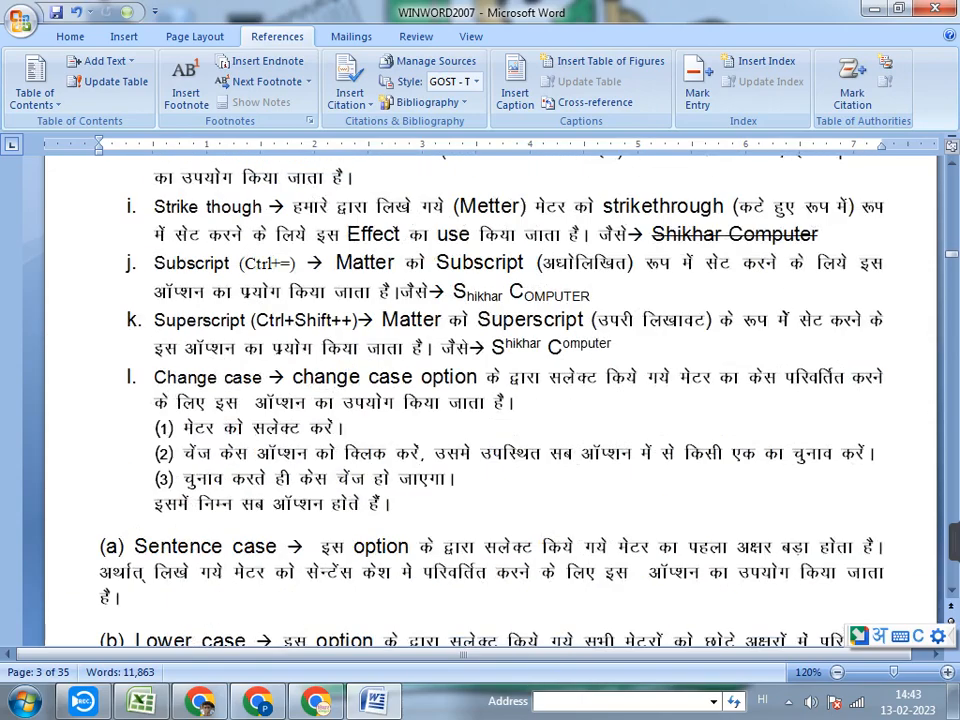
scroll(490, 400, "down", 15)
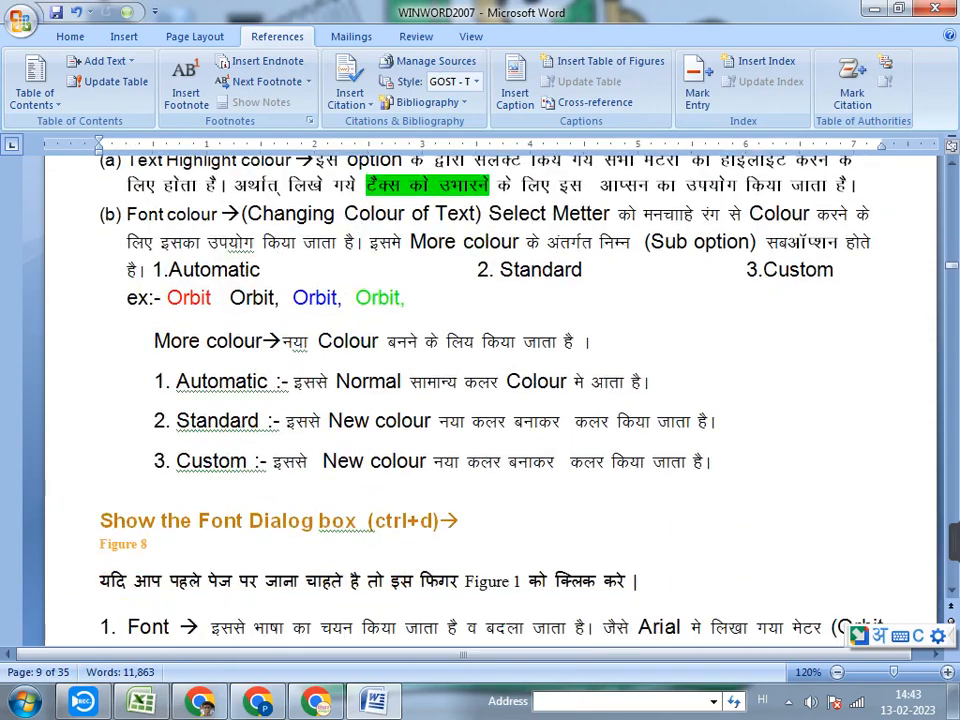
scroll(490, 400, "down", 20)
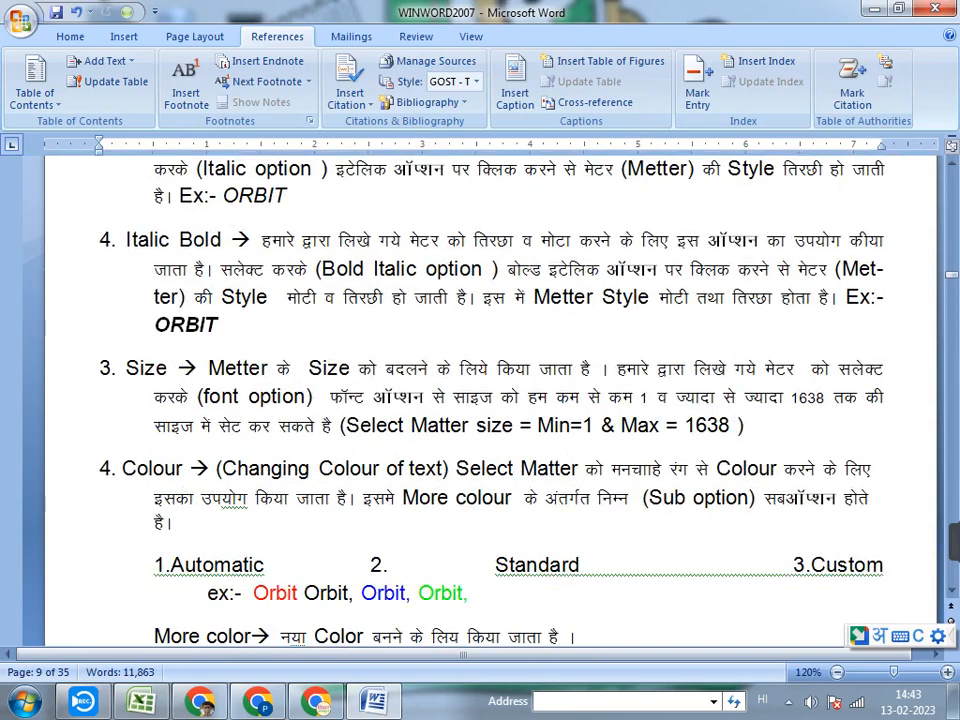
scroll(490, 400, "down", 20)
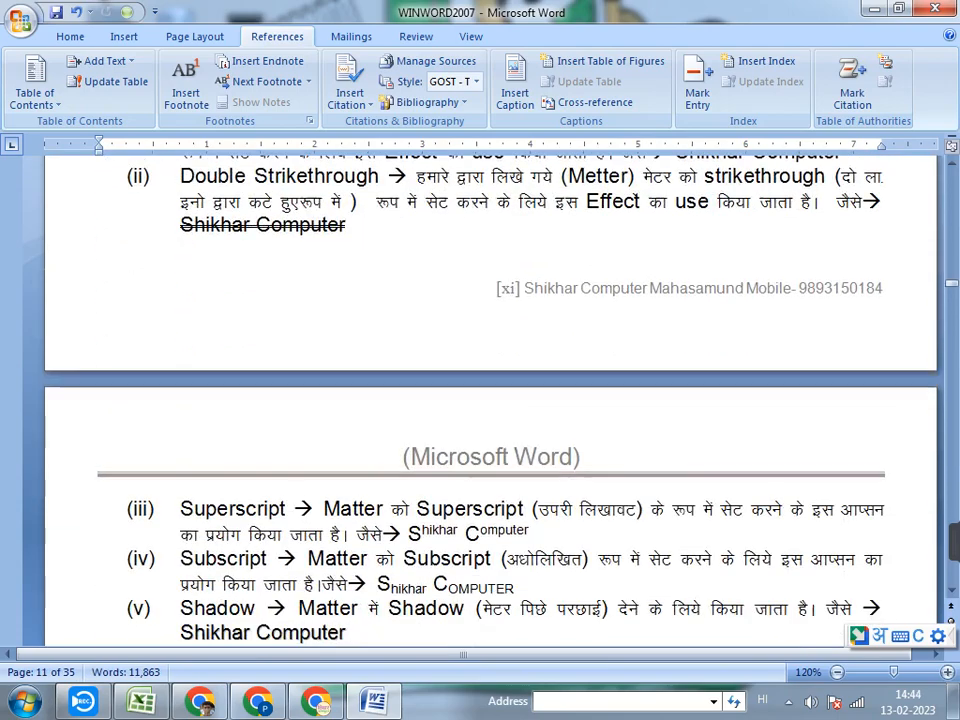
scroll(490, 400, "down", 10)
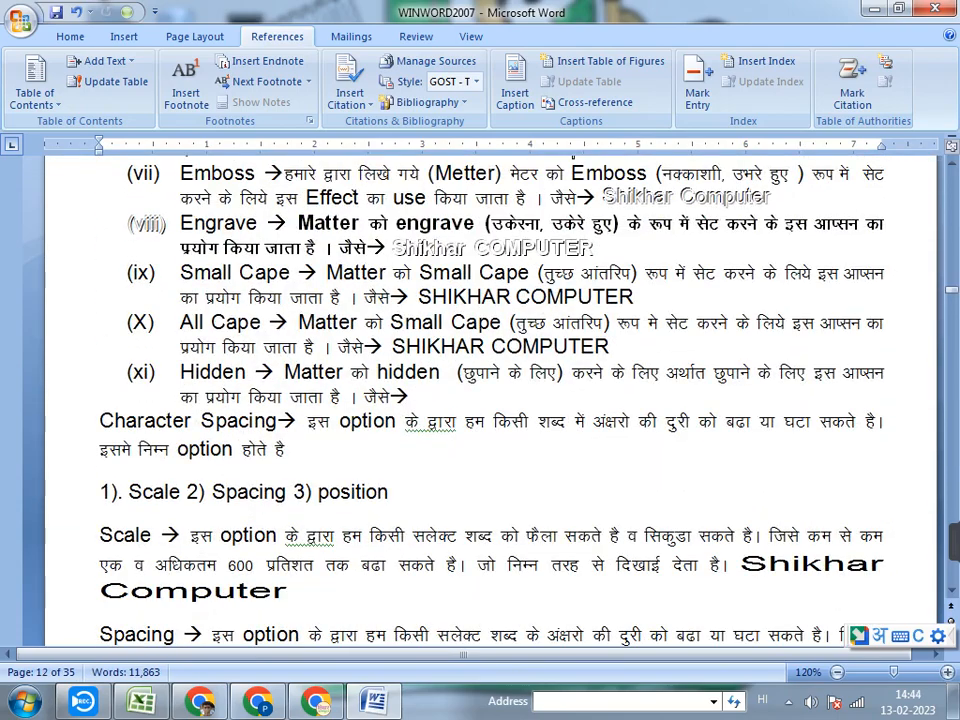
scroll(490, 400, "down", 6)
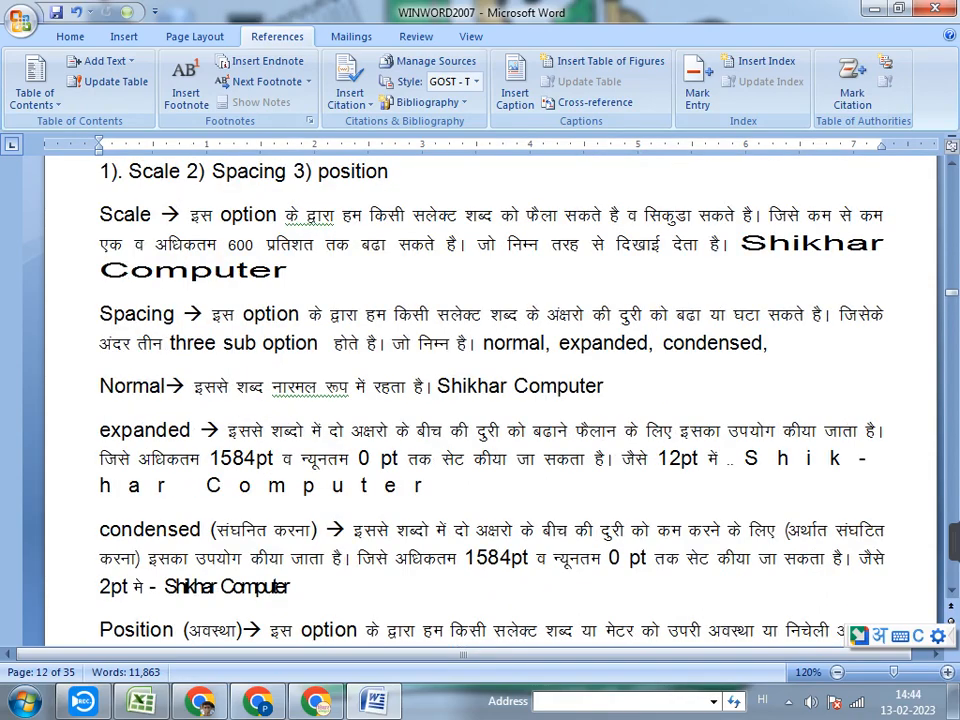
scroll(490, 400, "down", 20)
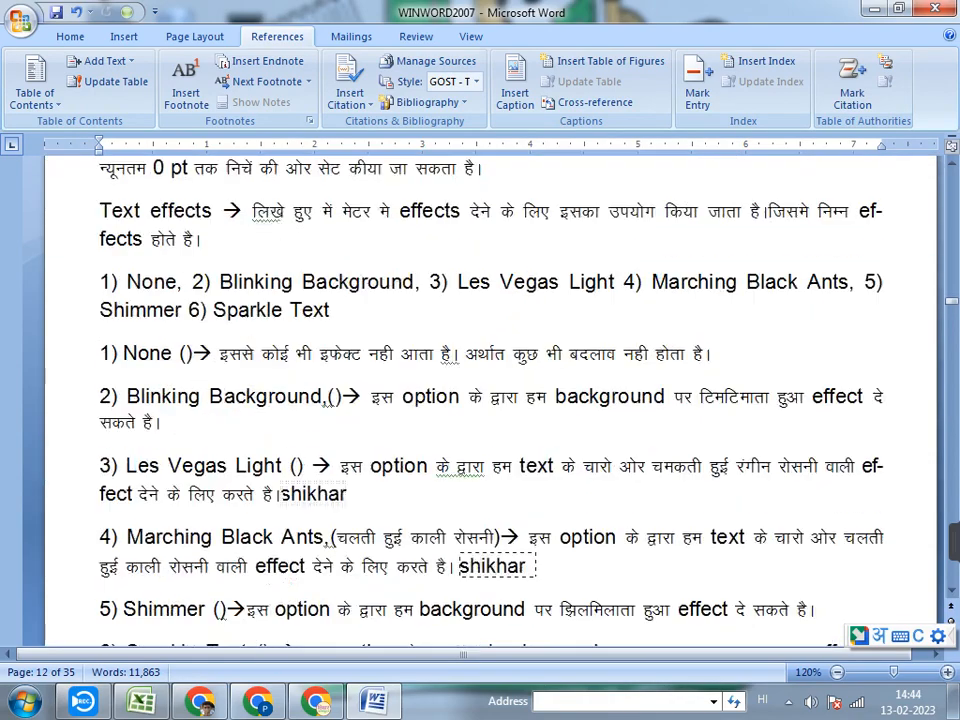
left_click_drag(190, 438, 100, 438)
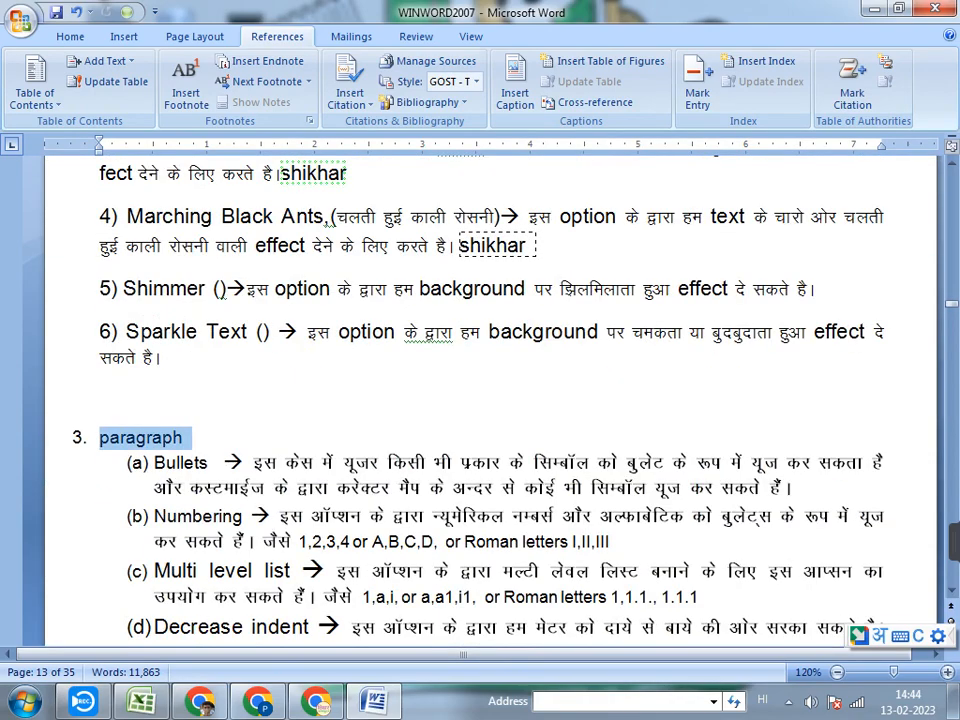
left_click(514, 80)
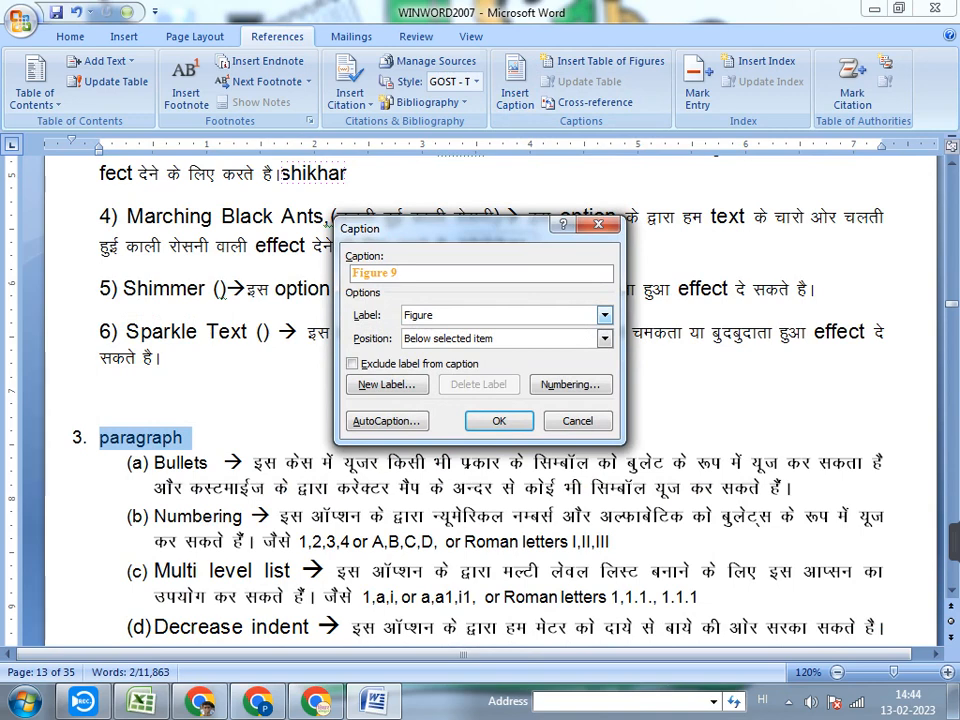
left_click(604, 314)
left_click(604, 315)
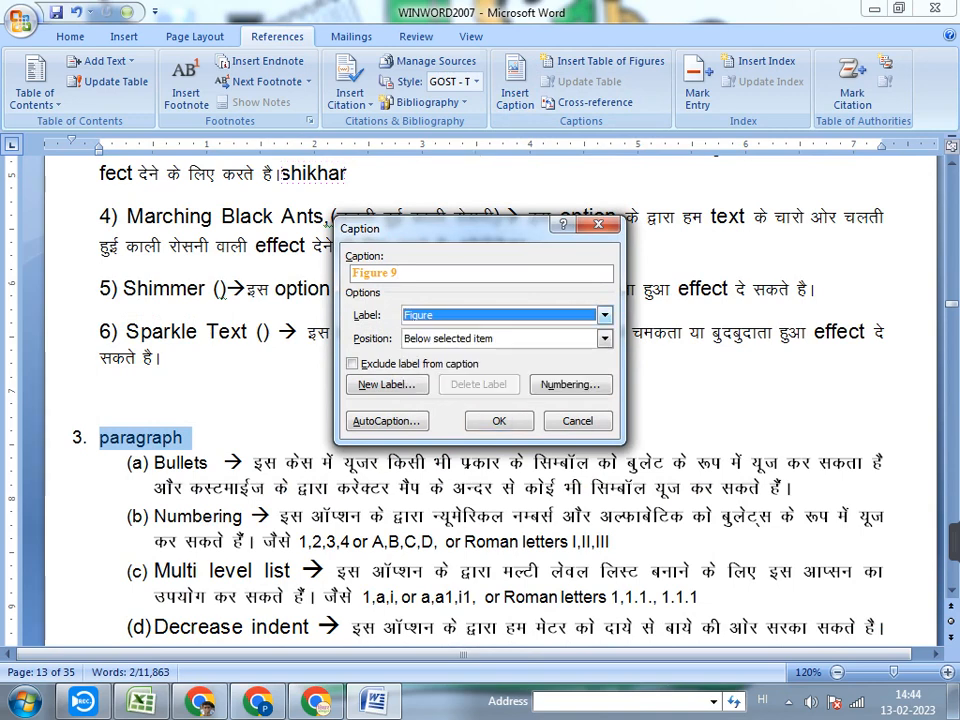
left_click(604, 315)
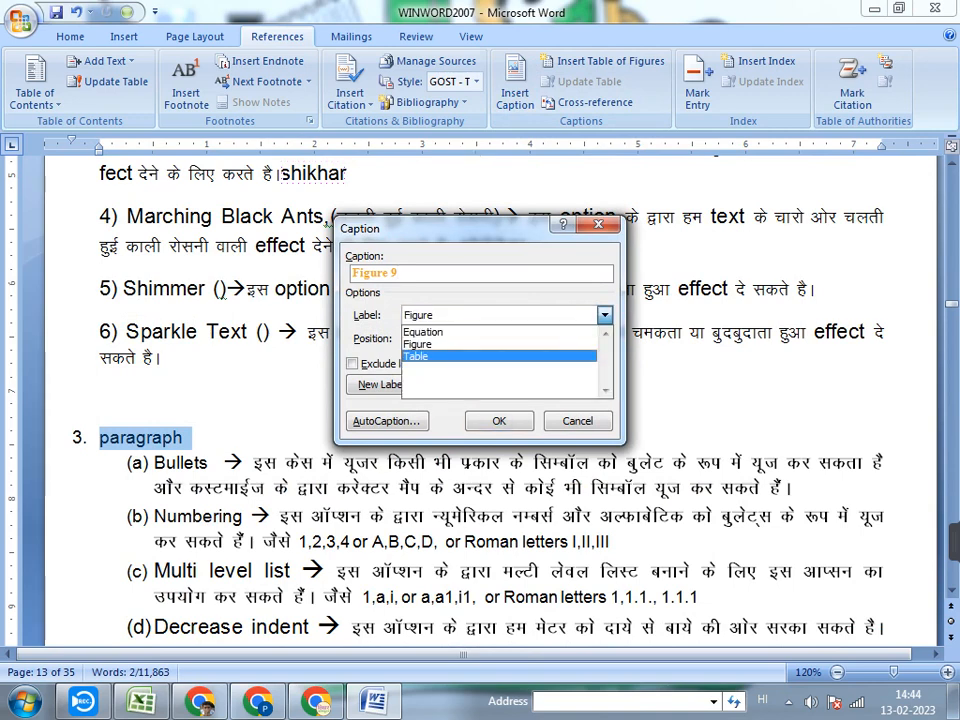
left_click(420, 356)
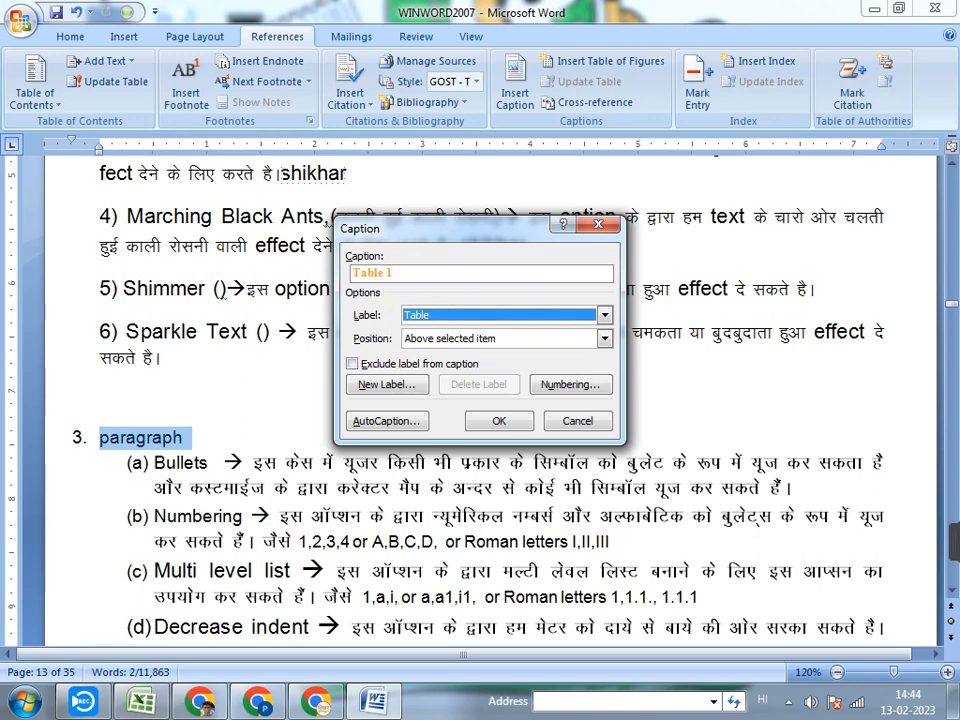